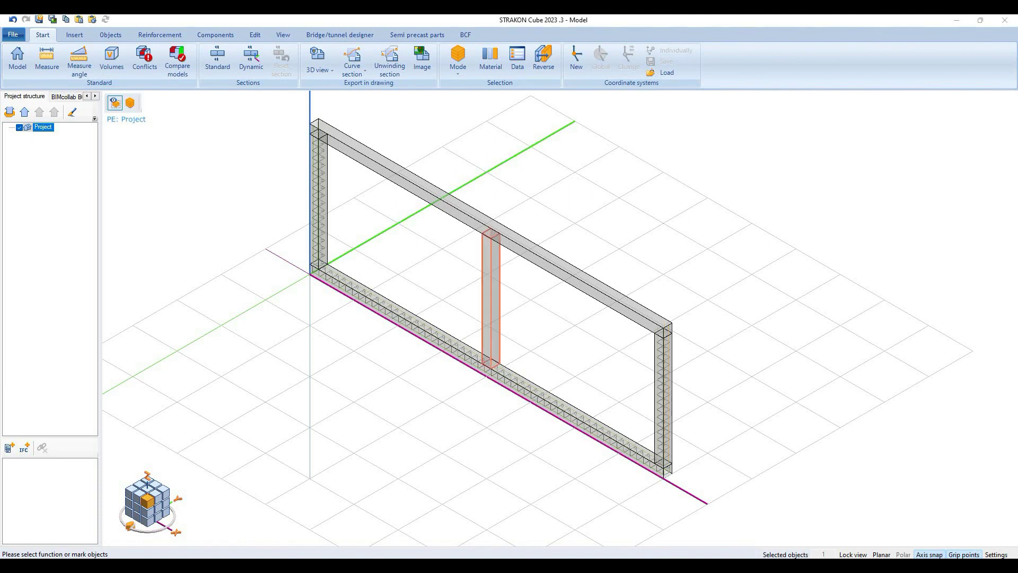
# Step: Show hidden objects, re-hide the wall panel, and bring up the Reinforcement functions
pyautogui.scroll(1, 601, 297)
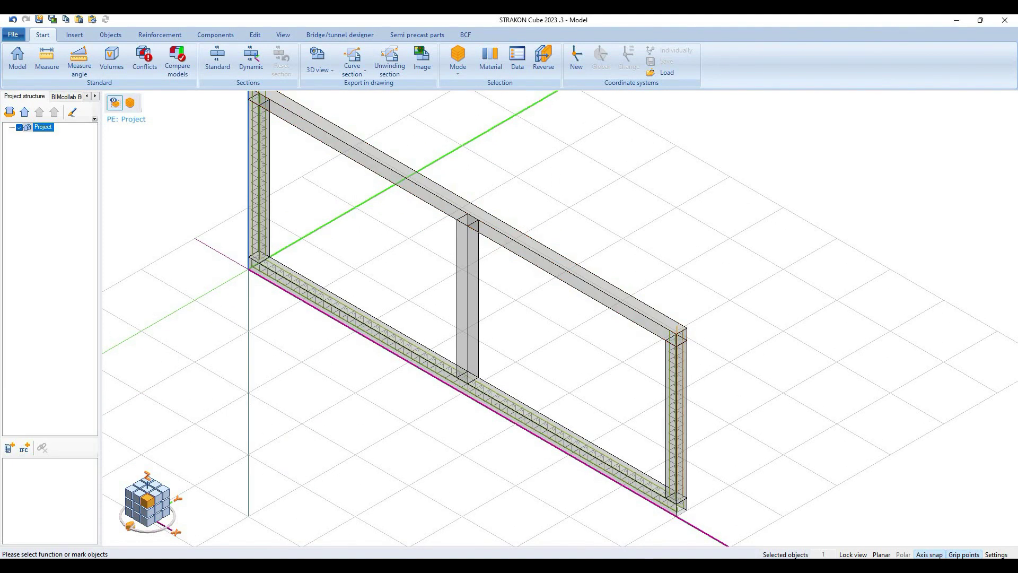
pyautogui.moveTo(602, 328); pyautogui.dragTo(601, 301, button='middle')
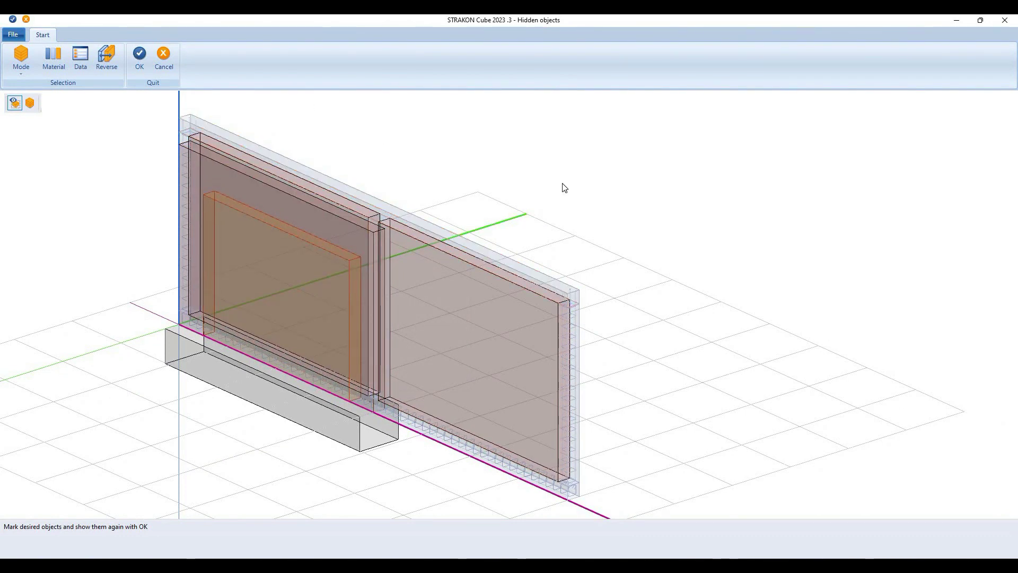
pyautogui.press('Return')
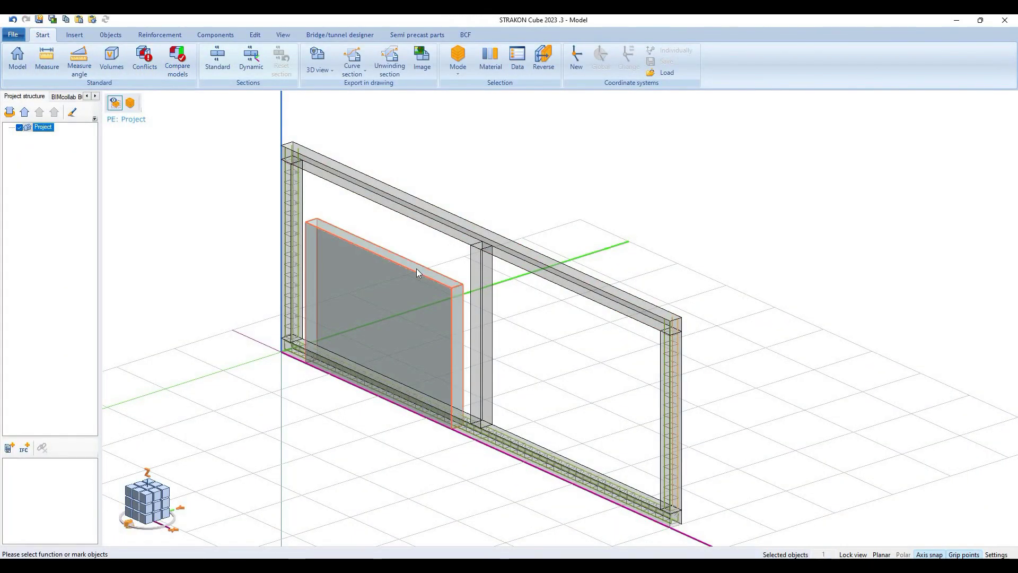
pyautogui.click(415, 269)
pyautogui.press('Delete')
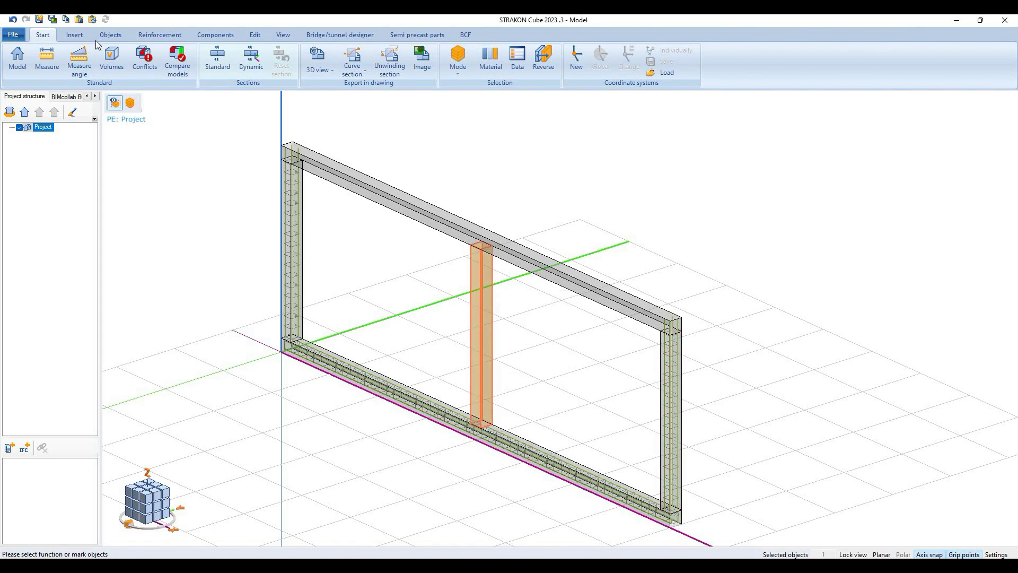
pyautogui.click(160, 34)
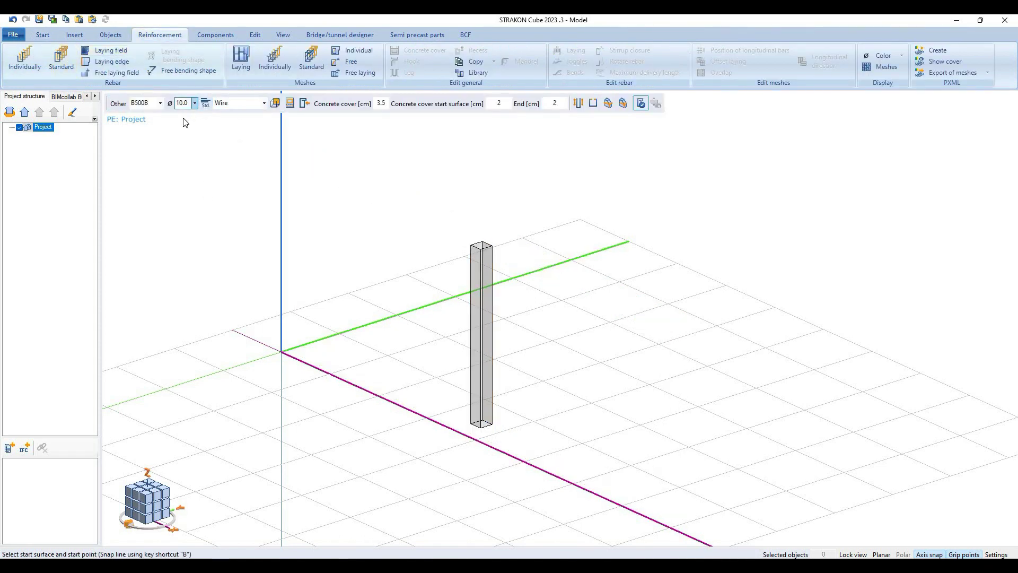
# Step: Choose an ø8.0 Stirrup bar with a 2 cm concrete cover
pyautogui.click(194, 103)
pyautogui.click(186, 120)
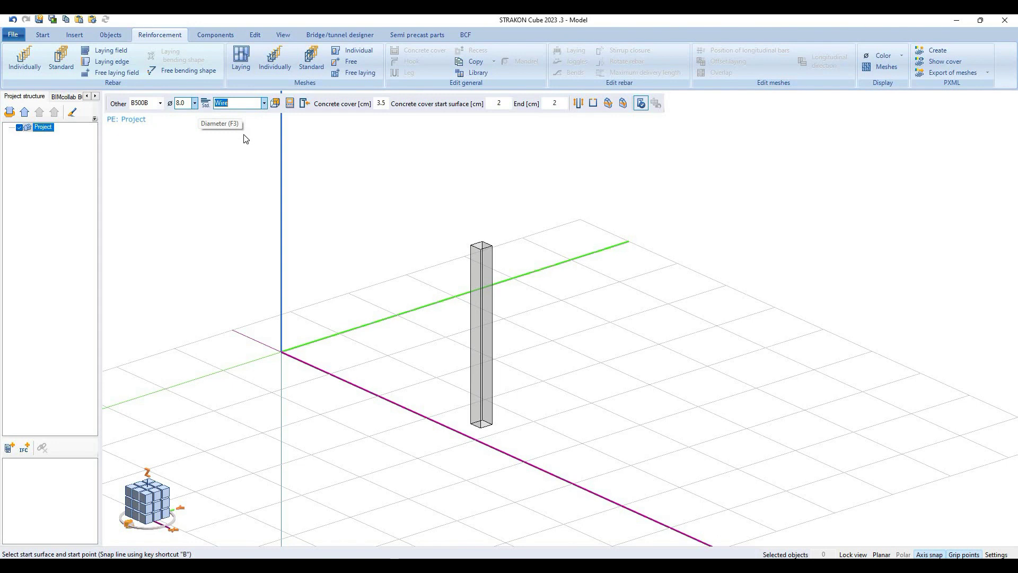
pyautogui.hotkey('alt', 'Down')
pyautogui.press('Down')
pyautogui.press('Return')
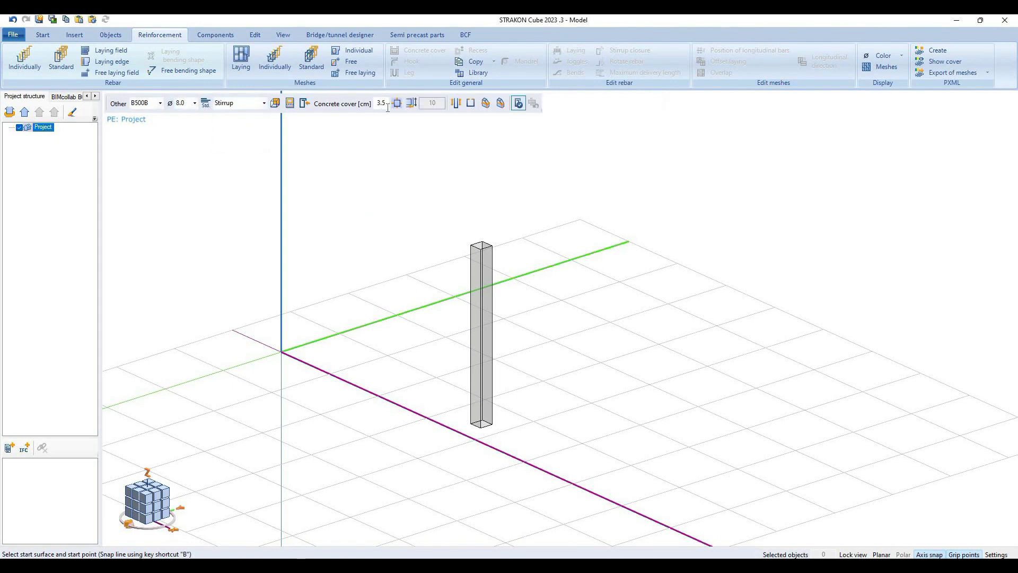
pyautogui.click(375, 106)
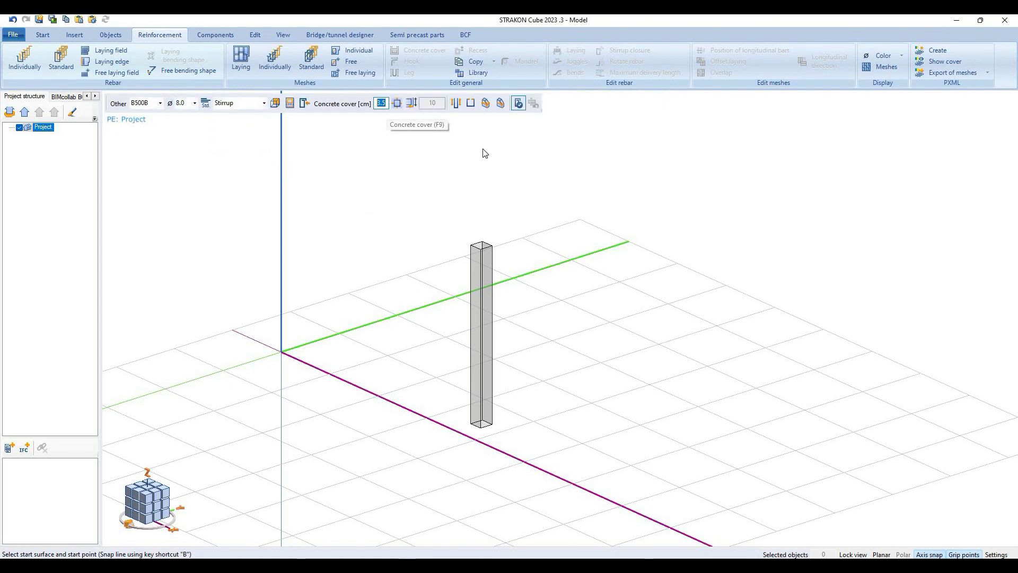
pyautogui.write('2')
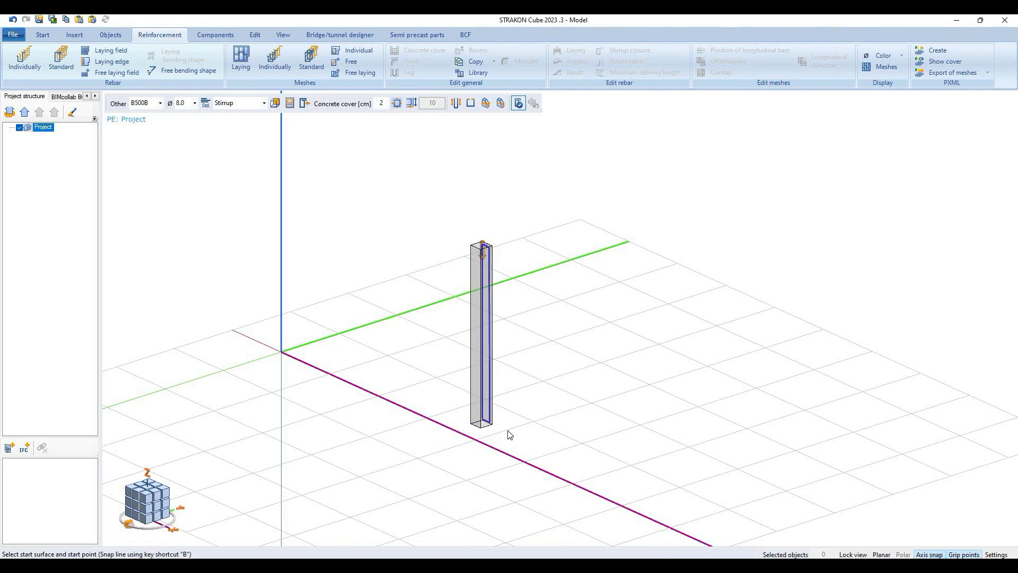
# Step: Lay the stirrups from column base to top at 15 cm spacing
pyautogui.scroll(2, 480, 424)
pyautogui.scroll(2, 533, 466)
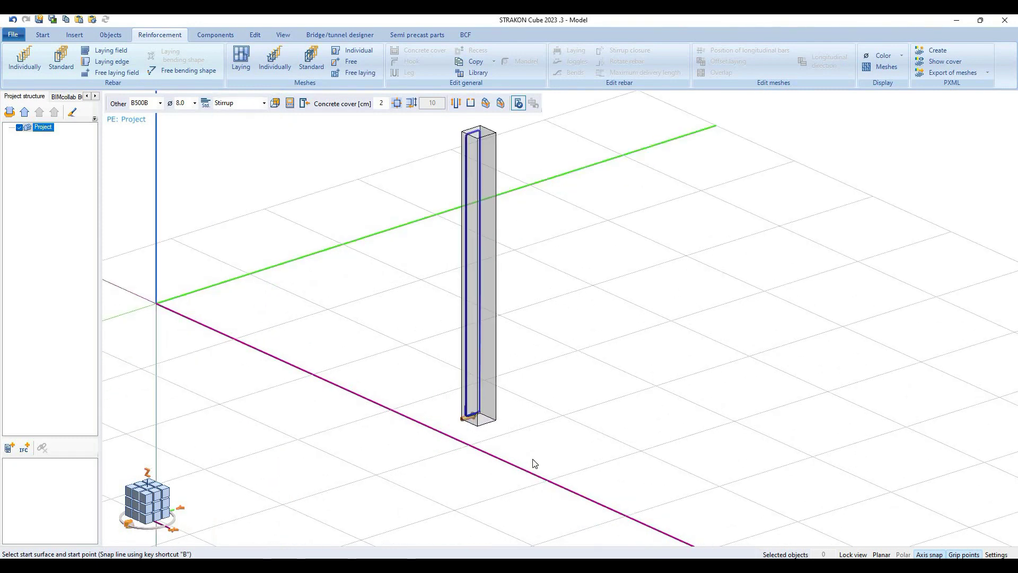
pyautogui.moveTo(529, 400); pyautogui.dragTo(504, 301, button='middle')
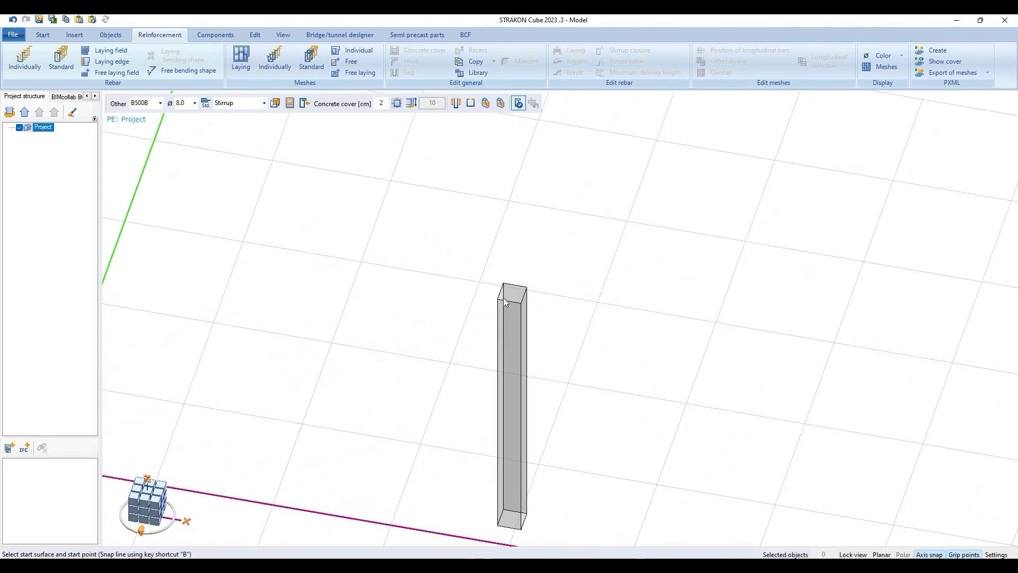
pyautogui.click(497, 324)
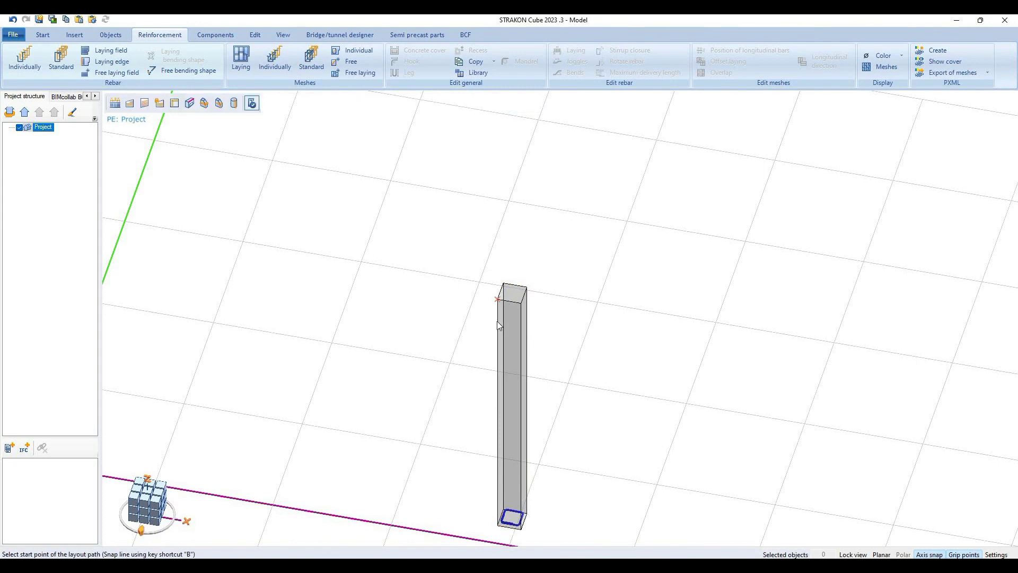
pyautogui.click(527, 402)
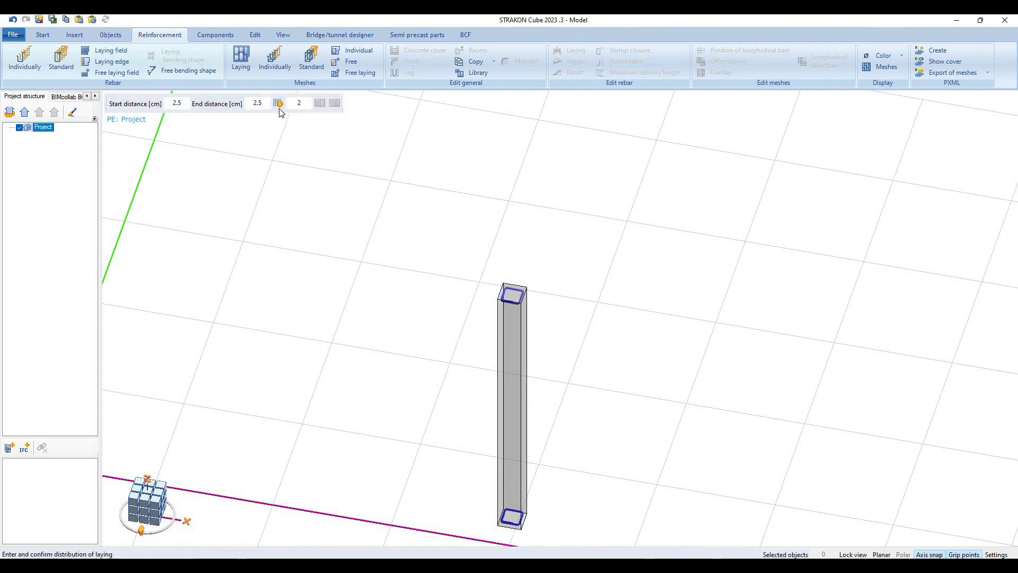
pyautogui.click(279, 104)
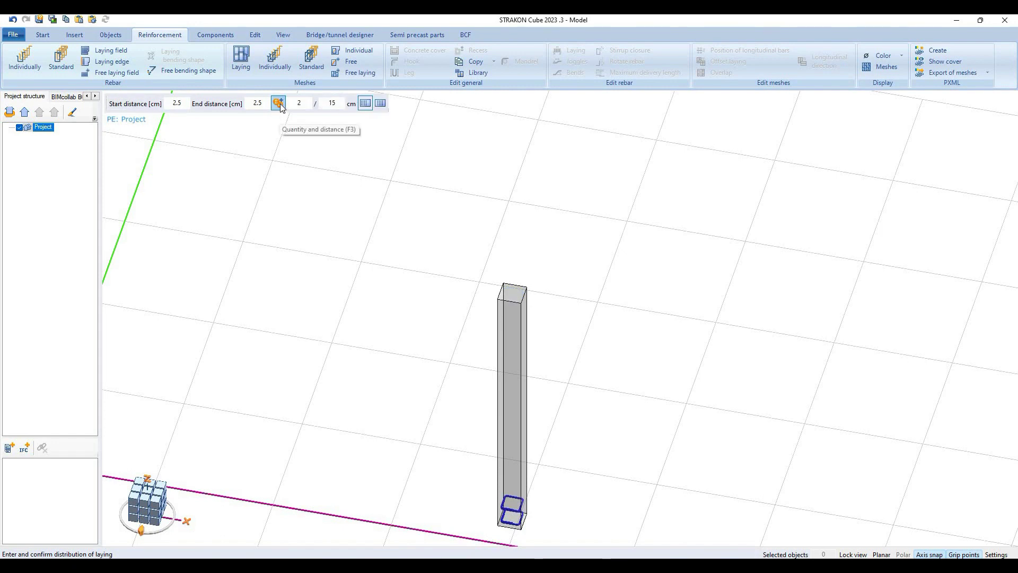
pyautogui.press('F3')
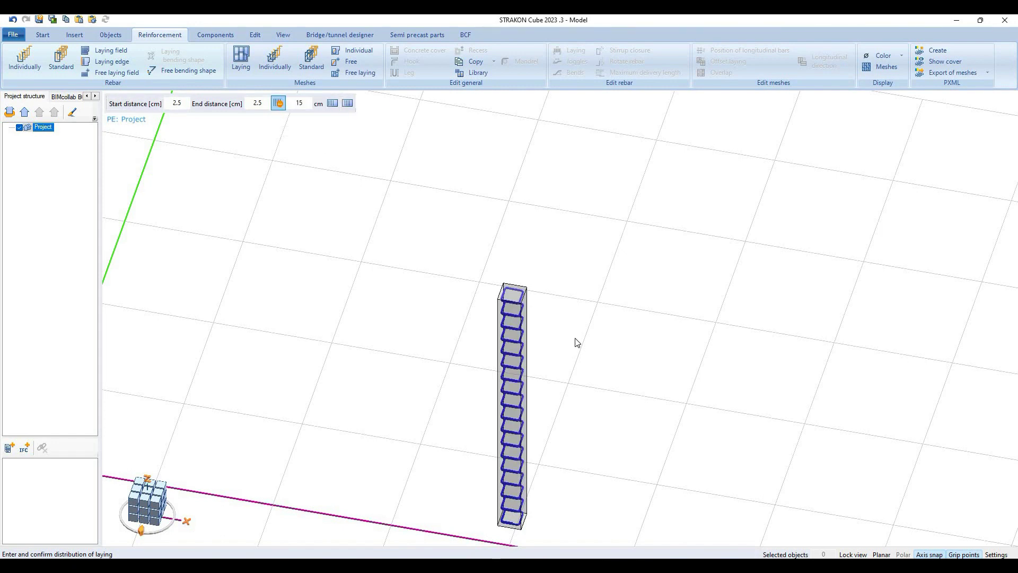
pyautogui.click(517, 305)
pyautogui.scroll(1, 518, 243)
pyautogui.scroll(2, 501, 268)
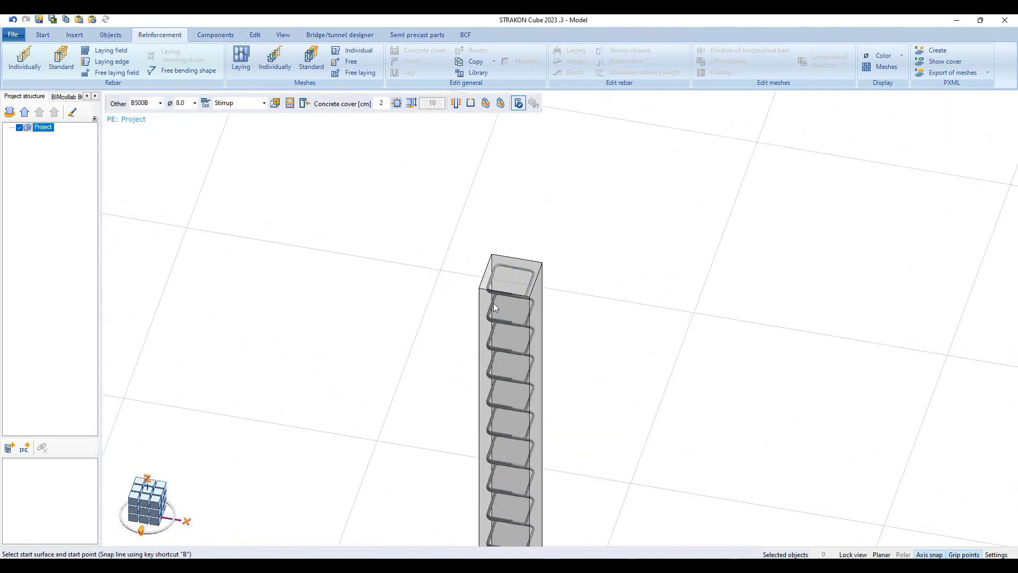
pyautogui.press('Escape')
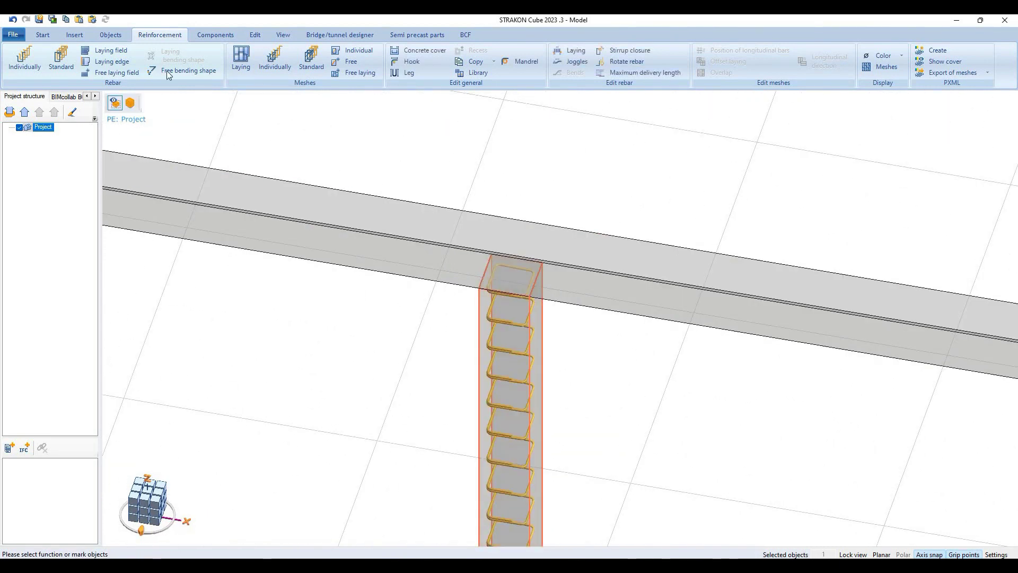
# Step: Add stirrup-style hooks to all the column stirrups
pyautogui.click(411, 61)
pyautogui.press('F2')
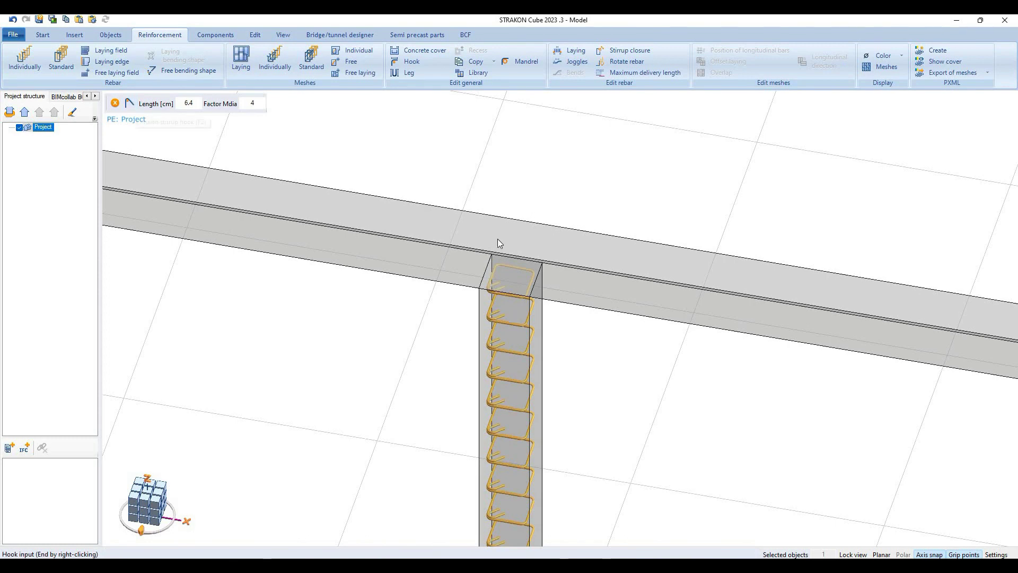
pyautogui.scroll(-2, 512, 257)
pyautogui.scroll(-3, 509, 252)
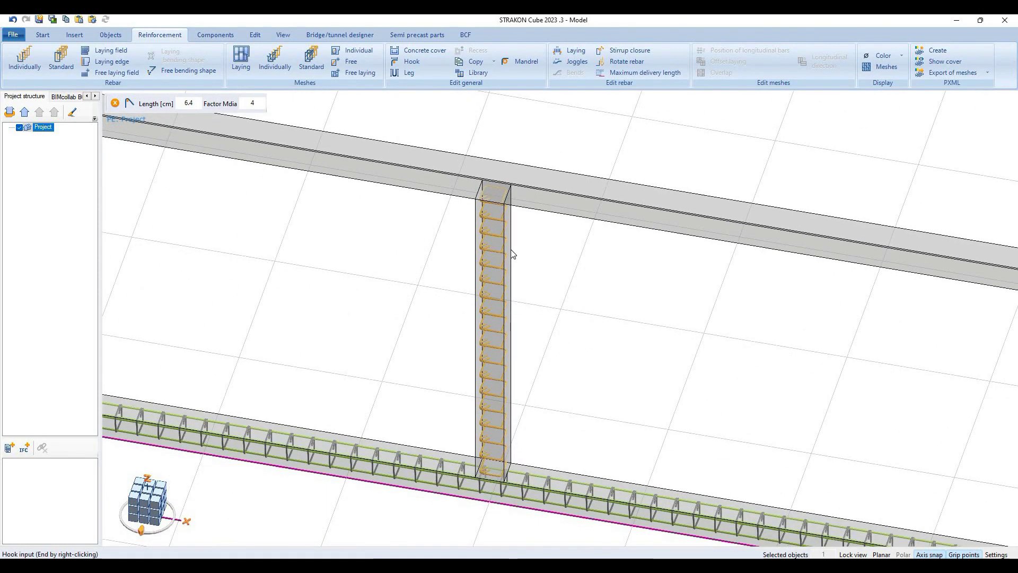
pyautogui.rightClick(508, 231)
pyautogui.press('Return')
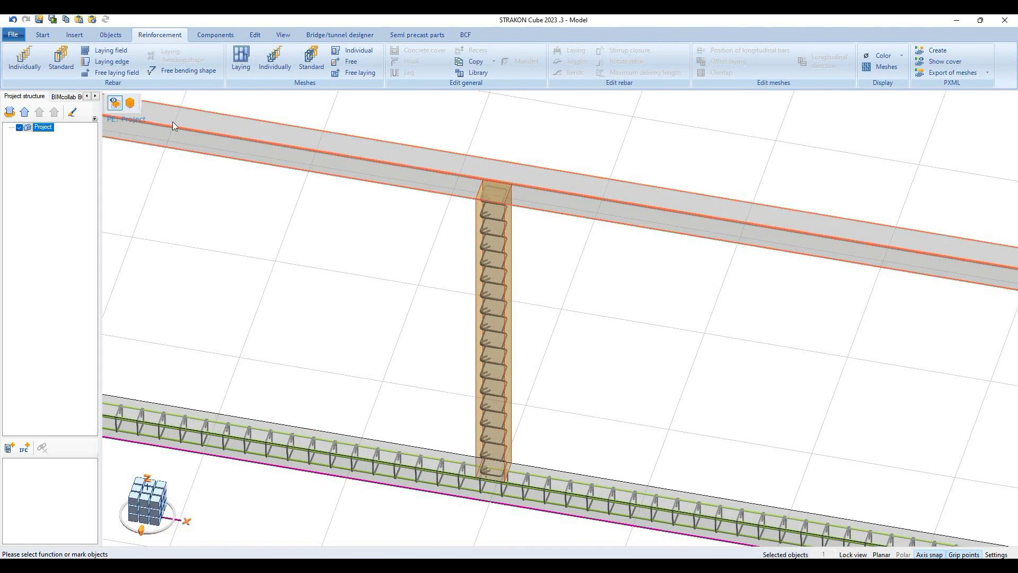
# Step: Set the next bar to ø10.0 with the straight Wire shape
pyautogui.click(195, 103)
pyautogui.click(185, 132)
pyautogui.click(264, 103)
pyautogui.click(225, 122)
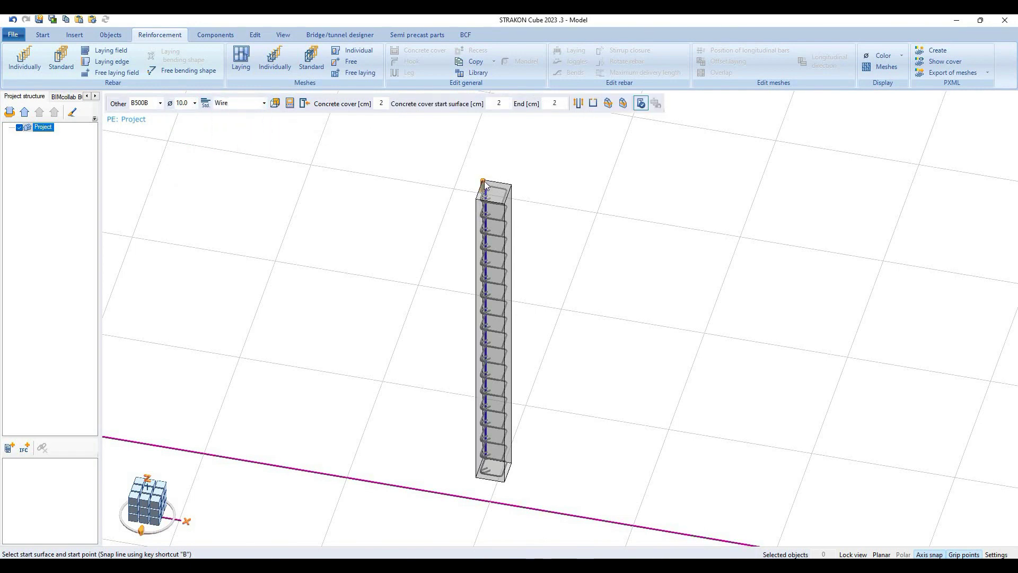
# Step: Lay 10 mm longitudinal bars from the column's top corner along its corners
pyautogui.click(484, 182)
pyautogui.click(510, 188)
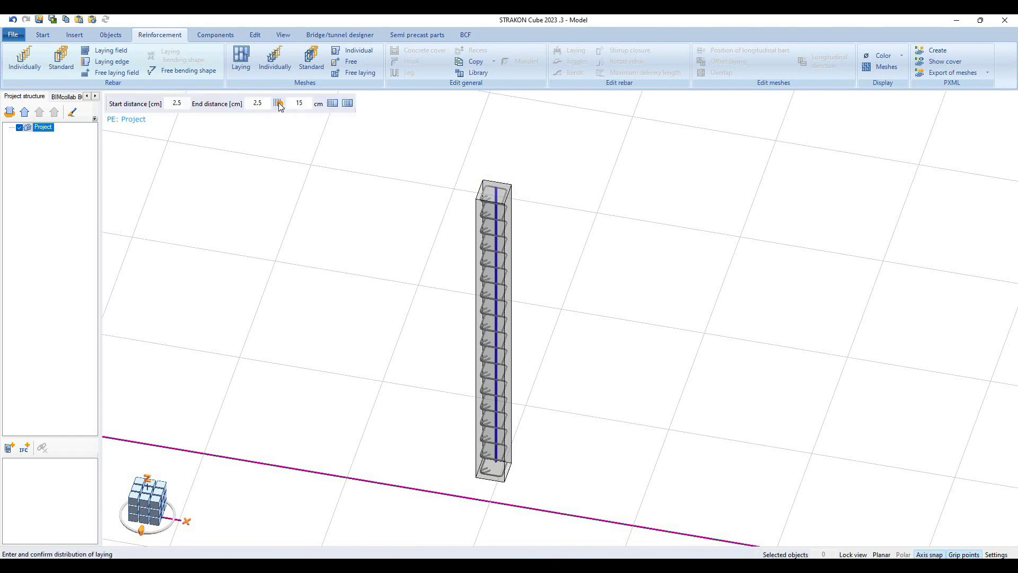
pyautogui.write('2')
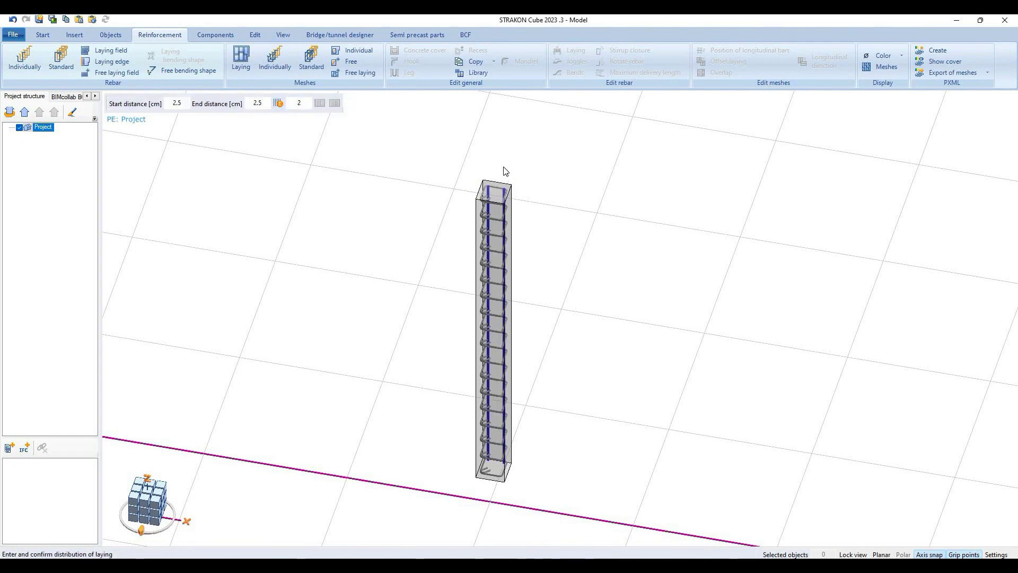
pyautogui.scroll(1, 508, 218)
pyautogui.scroll(2, 512, 233)
pyautogui.scroll(2, 515, 249)
pyautogui.scroll(2, 516, 259)
pyautogui.moveTo(513, 256); pyautogui.dragTo(459, 234, button='middle')
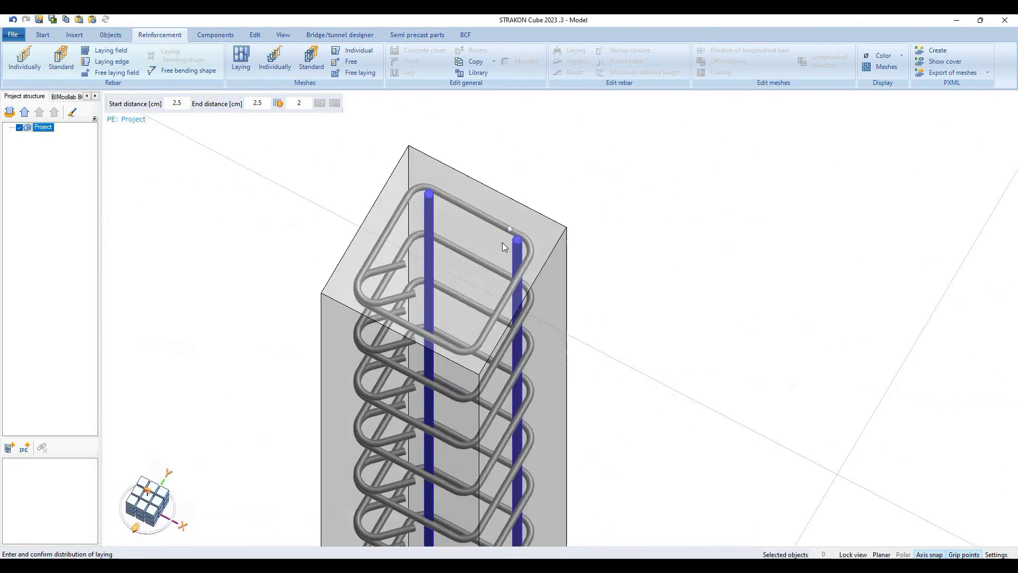
pyautogui.scroll(-3, 459, 235)
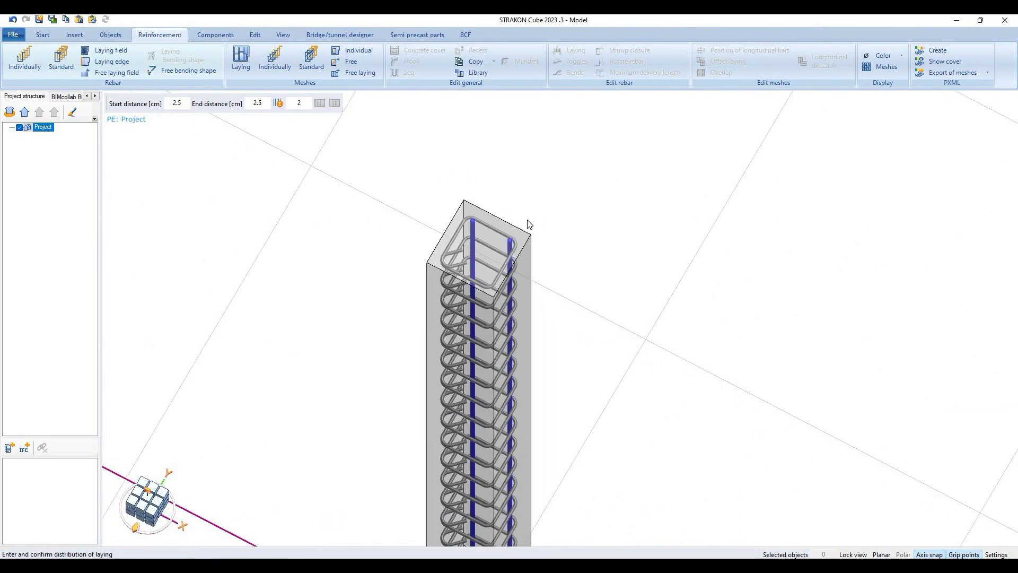
pyautogui.click(528, 235)
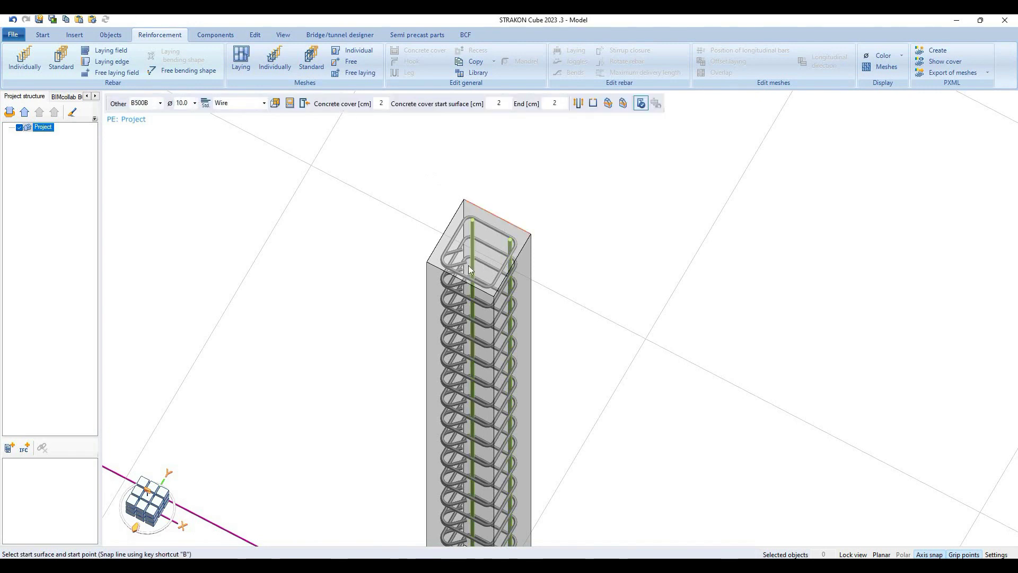
# Step: Lay a further bar set on another column face and confirm the distribution
pyautogui.click(280, 71)
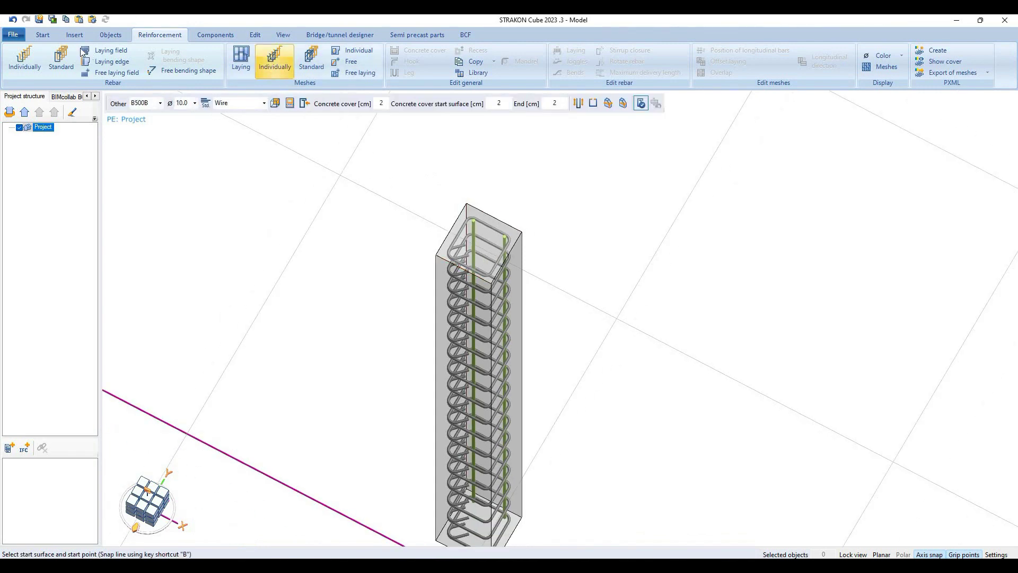
pyautogui.click(437, 262)
pyautogui.click(455, 165)
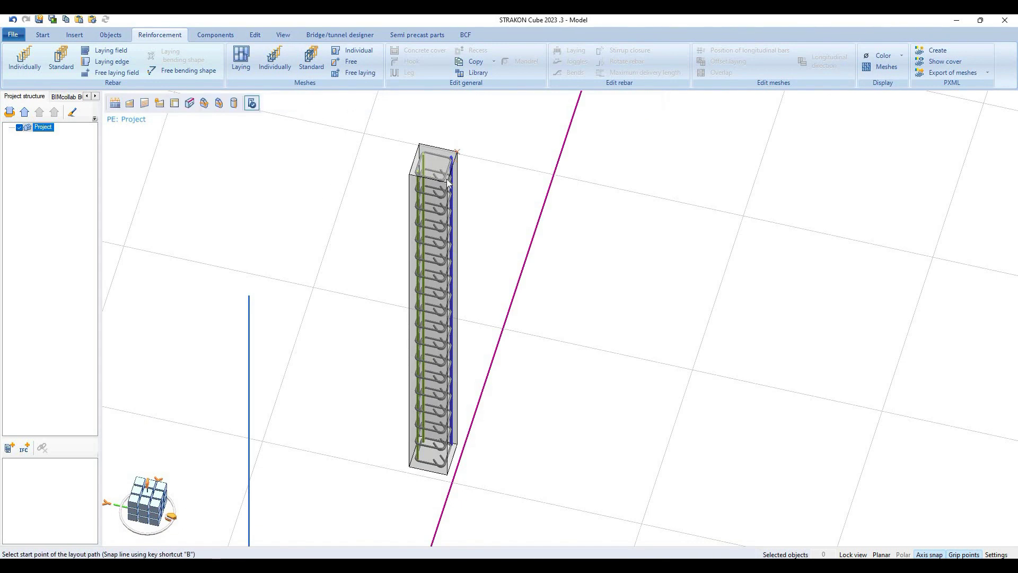
pyautogui.click(448, 182)
pyautogui.click(455, 154)
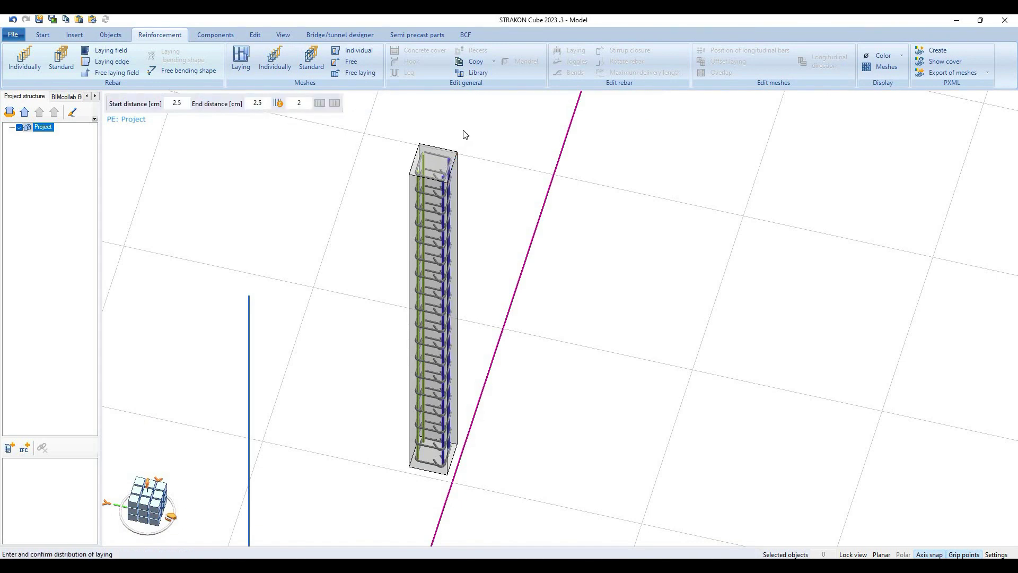
pyautogui.scroll(2, 455, 166)
pyautogui.scroll(2, 454, 166)
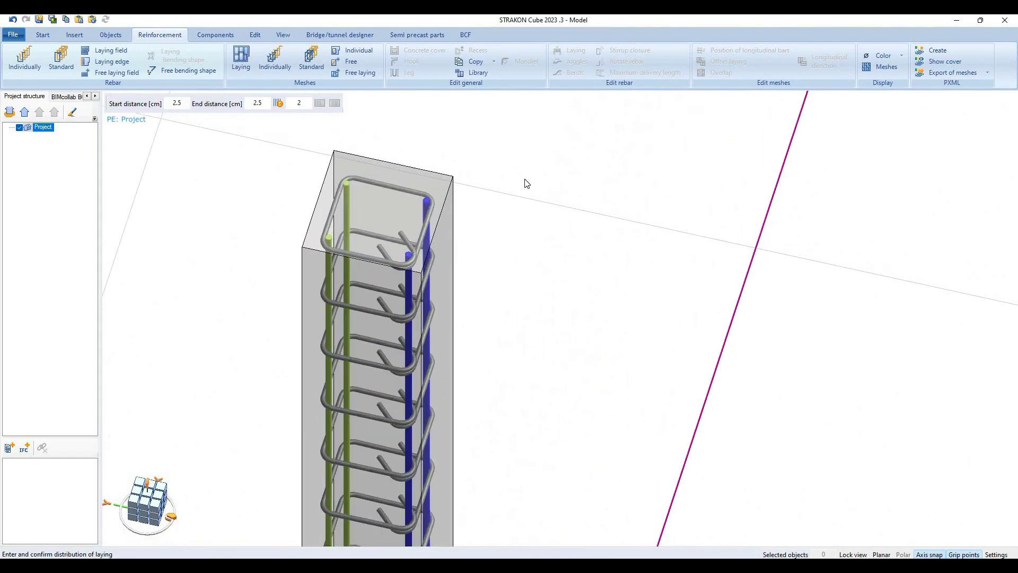
pyautogui.press('Return')
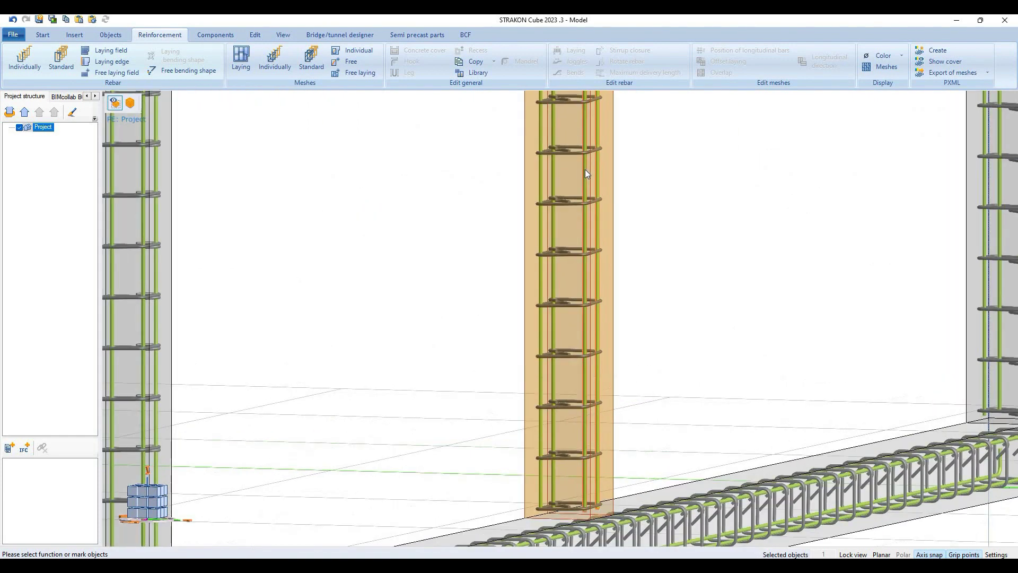
# Step: Change the column rebar's start leg length and finish the edit
pyautogui.click(584, 169)
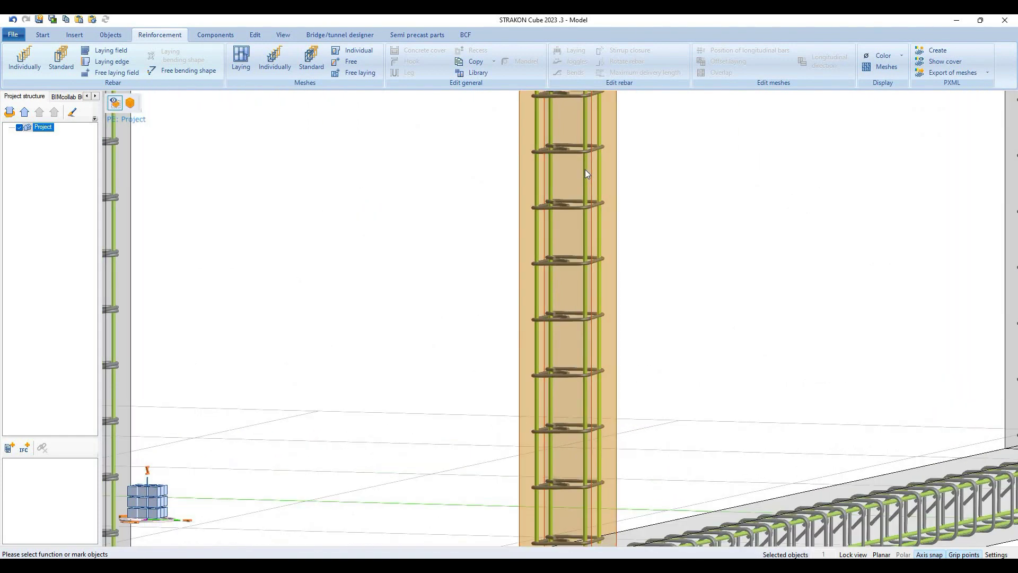
pyautogui.click(405, 72)
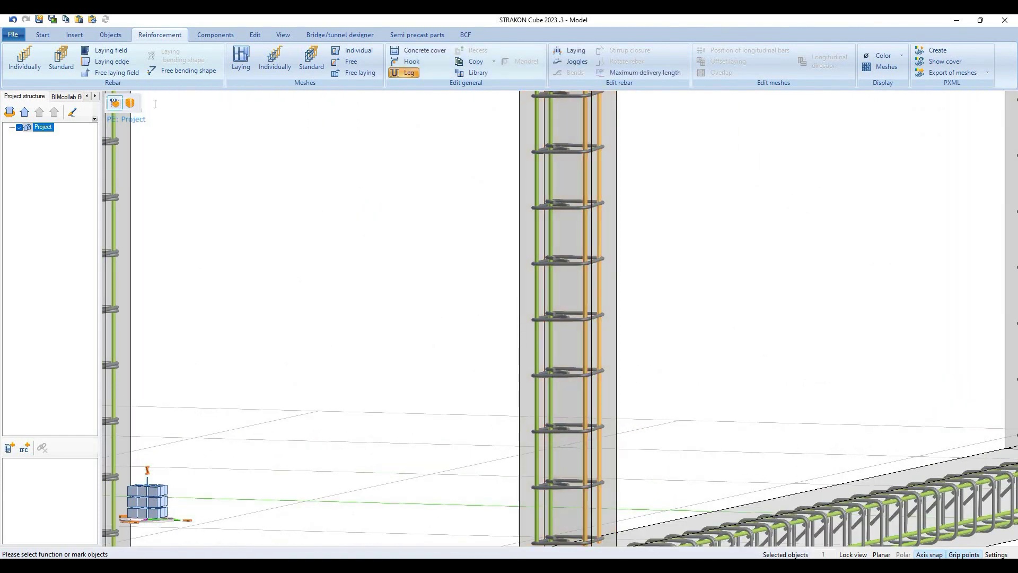
pyautogui.write('270')
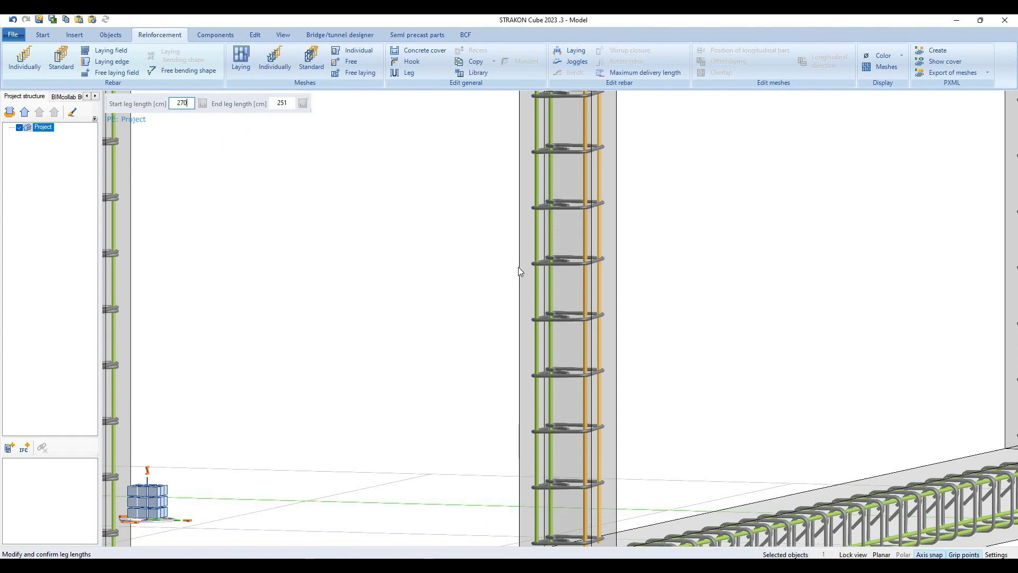
pyautogui.press('Return')
pyautogui.scroll(-5, 531, 271)
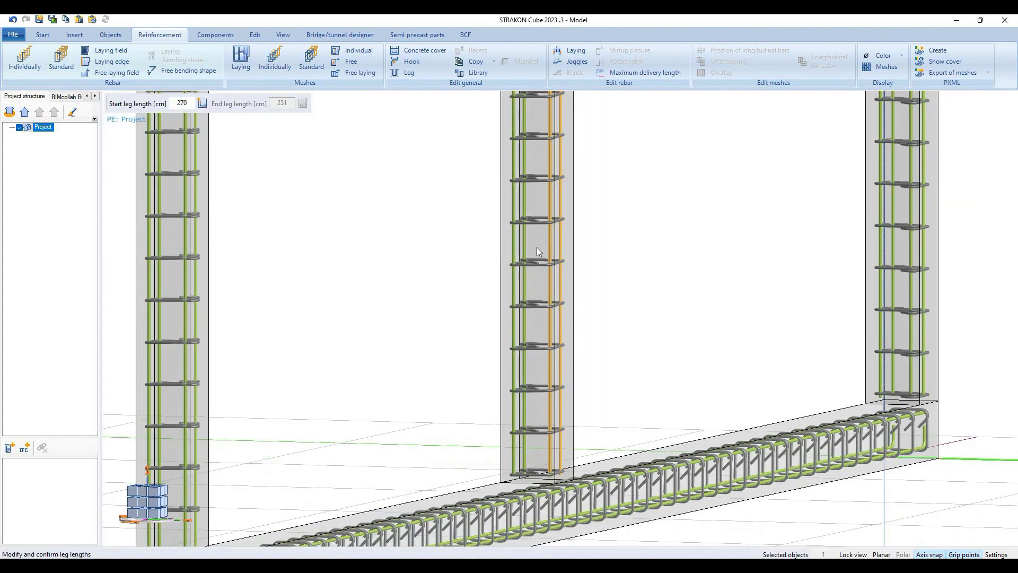
pyautogui.moveTo(536, 240); pyautogui.dragTo(547, 463, button='middle')
pyautogui.scroll(2, 547, 246)
pyautogui.moveTo(547, 246); pyautogui.dragTo(543, 205, button='middle')
pyautogui.scroll(3, 533, 180)
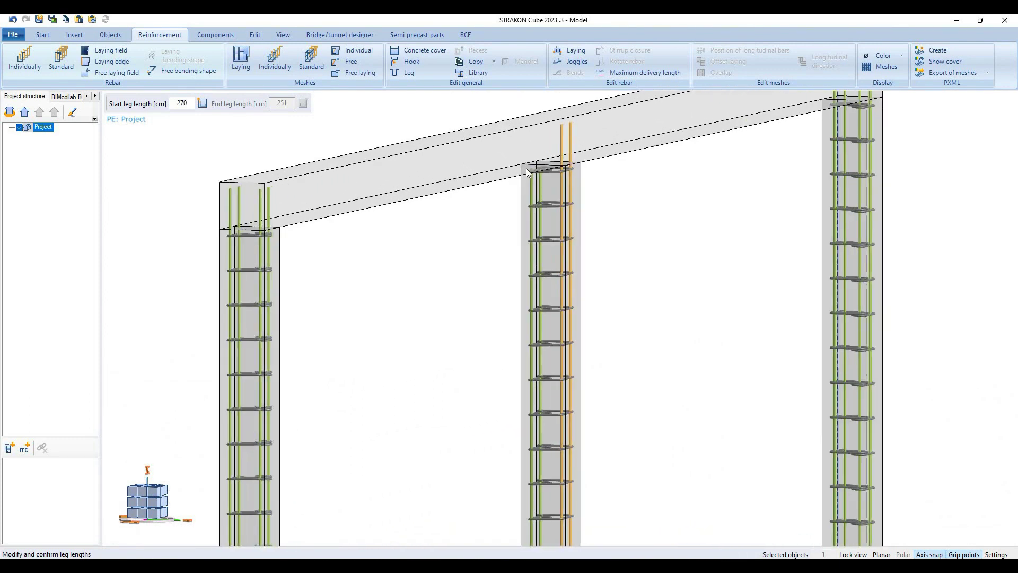
pyautogui.scroll(1, 530, 174)
pyautogui.rightClick(530, 174)
pyautogui.click(536, 179)
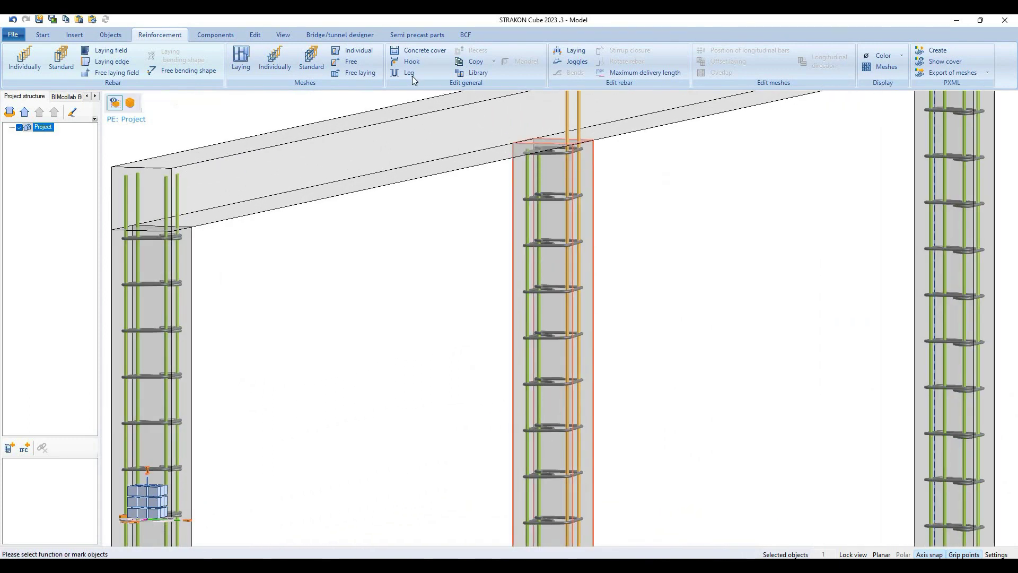
# Step: Set the column bars' start leg length to 270 cm and finish the command
pyautogui.click(409, 73)
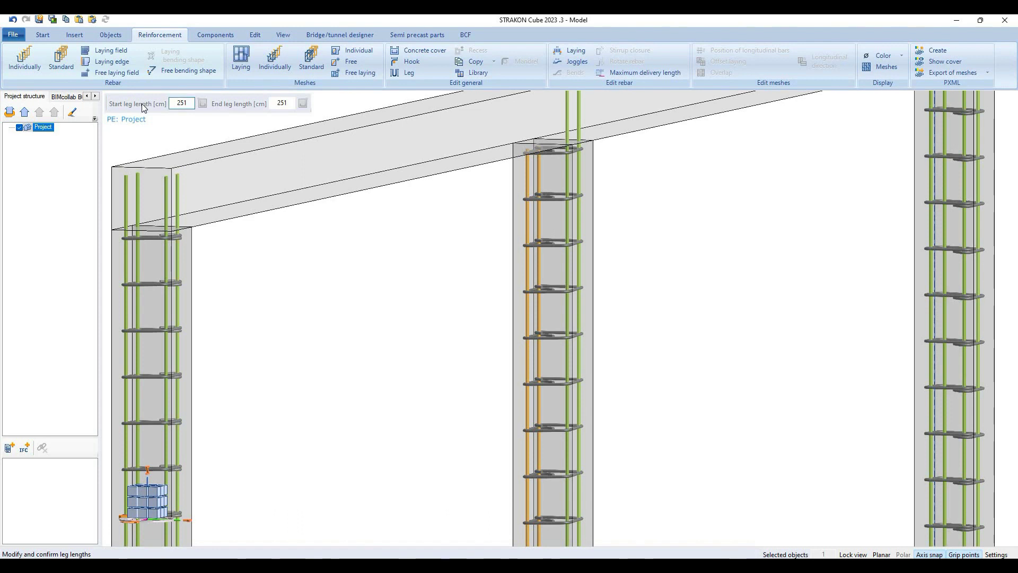
pyautogui.write('270')
pyautogui.press('Return')
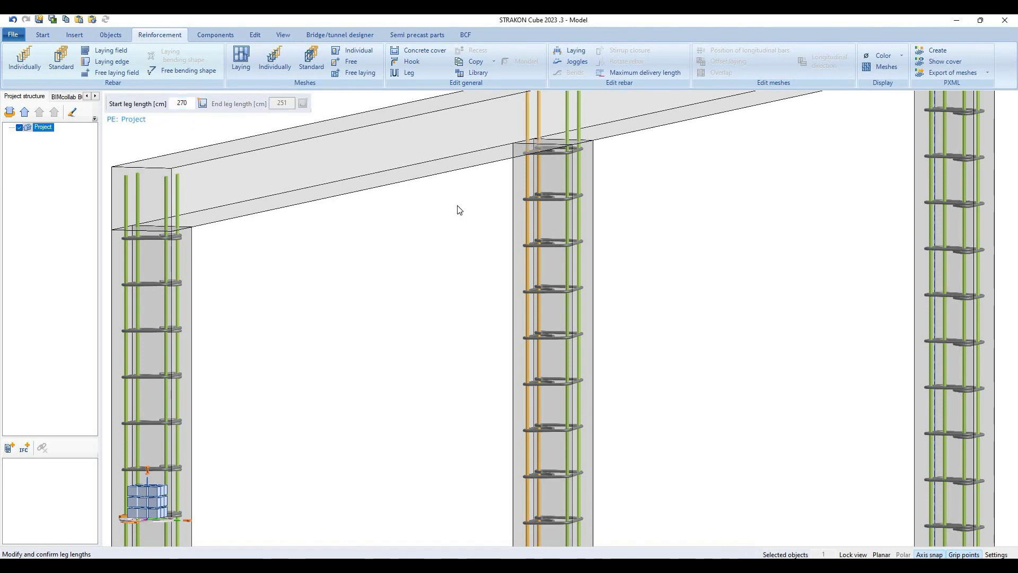
pyautogui.scroll(-3, 424, 181)
pyautogui.scroll(-2, 387, 183)
pyautogui.rightClick(382, 185)
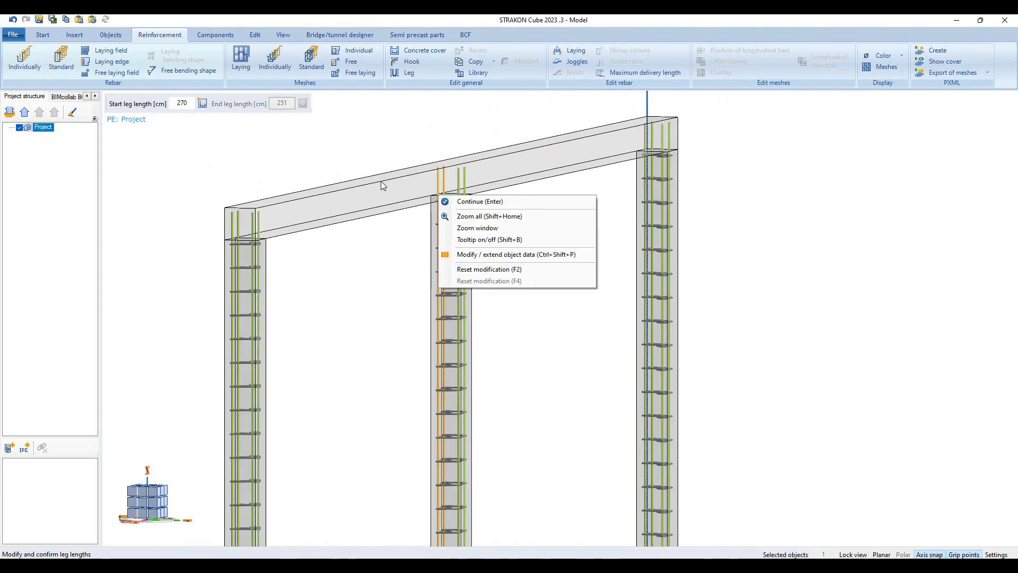
pyautogui.press('Return')
pyautogui.click(375, 182)
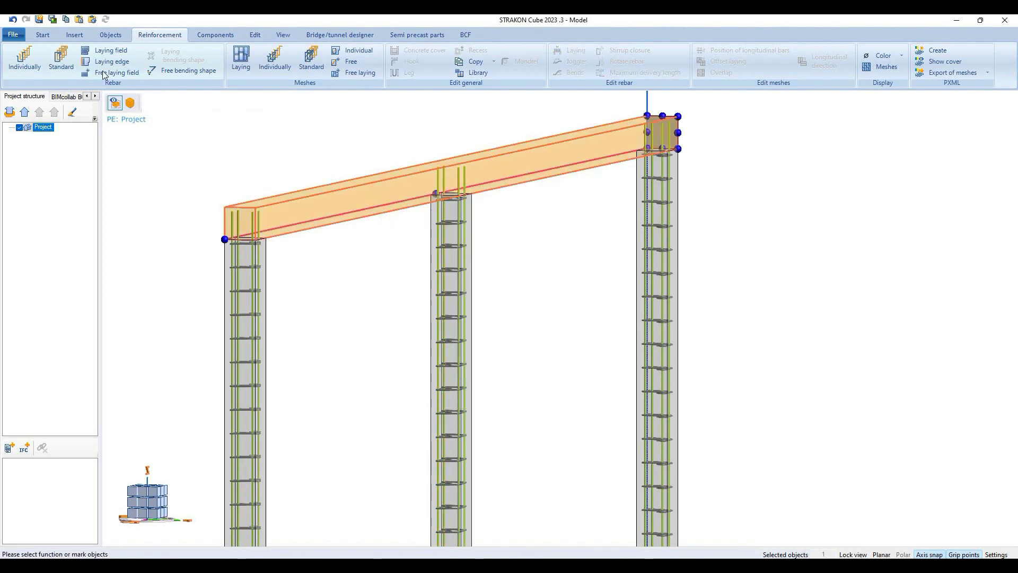
# Step: Start an 8 mm Standard stirrup along the beam from its near end to its far end
pyautogui.click(61, 58)
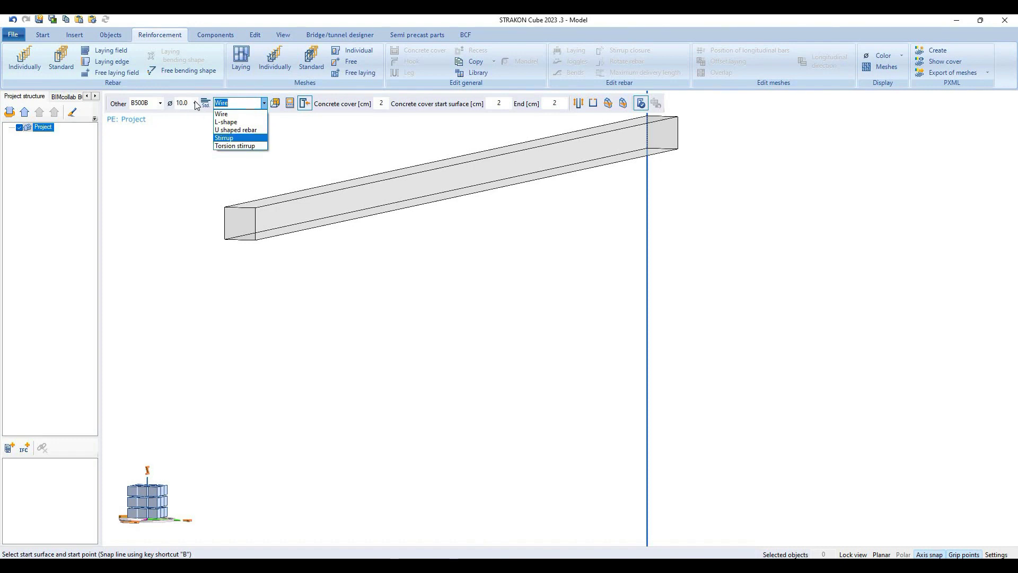
pyautogui.press('Return')
pyautogui.press('F3')
pyautogui.press('Return')
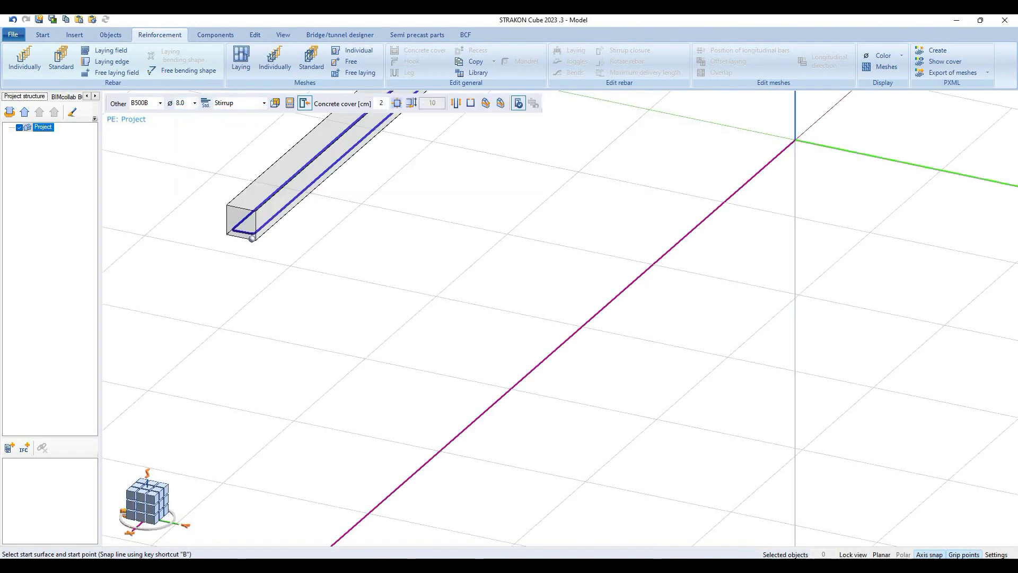
pyautogui.click(260, 215)
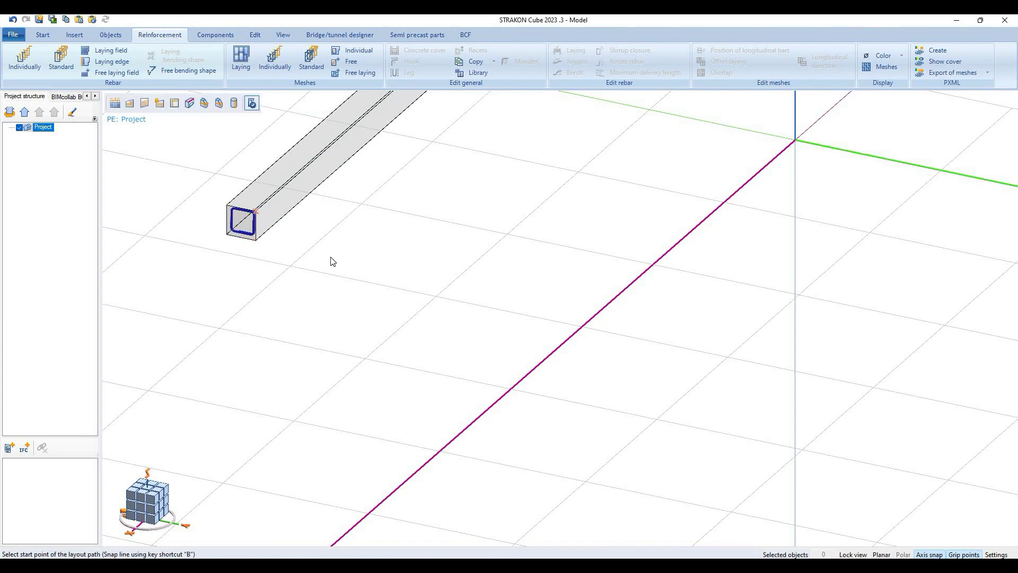
pyautogui.press('Return')
pyautogui.scroll(-2, 540, 216)
pyautogui.scroll(-2, 560, 193)
pyautogui.scroll(-1, 581, 170)
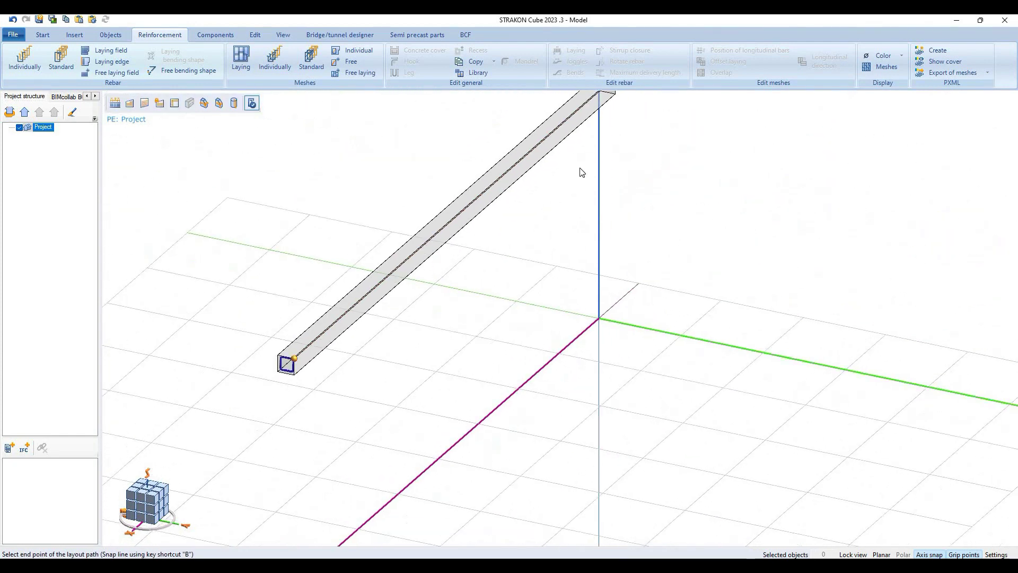
pyautogui.scroll(-2, 541, 191)
pyautogui.press('Return')
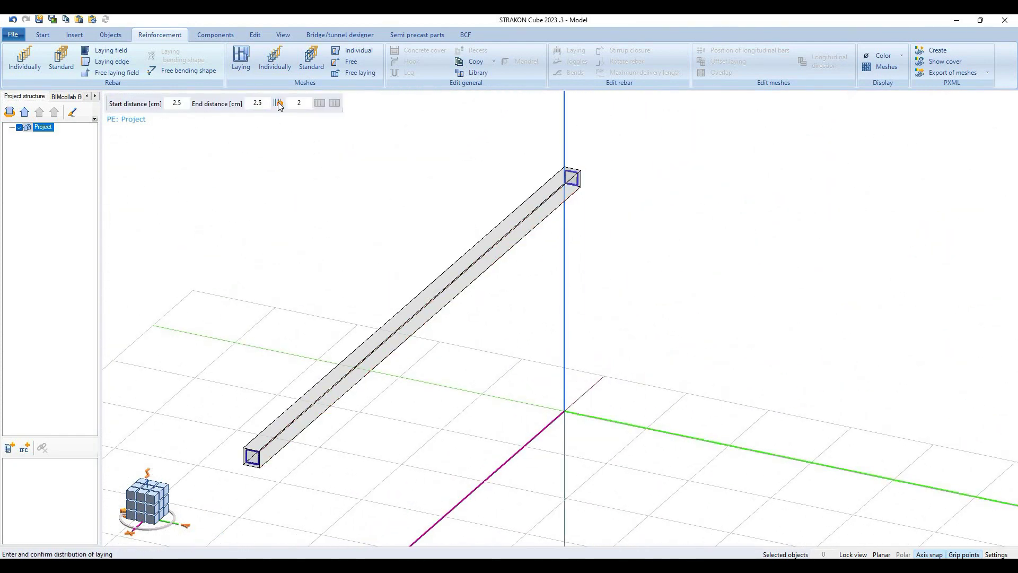
# Step: Space the beam stirrups at 15 cm with 23 cm start and end distances
pyautogui.click(279, 103)
pyautogui.click(278, 104)
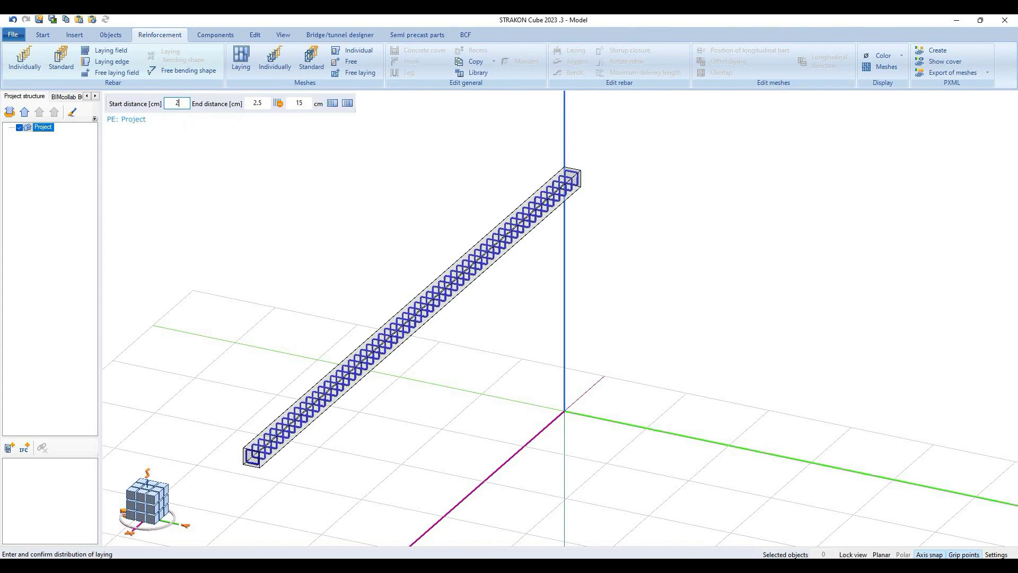
pyautogui.write('3')
pyautogui.press('Return')
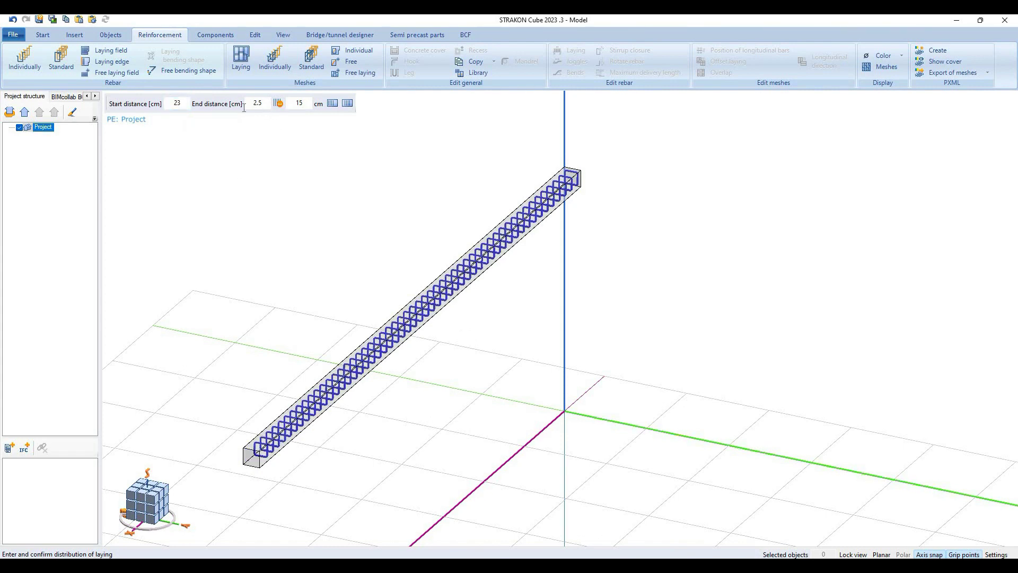
pyautogui.press('F3')
pyautogui.press('Return')
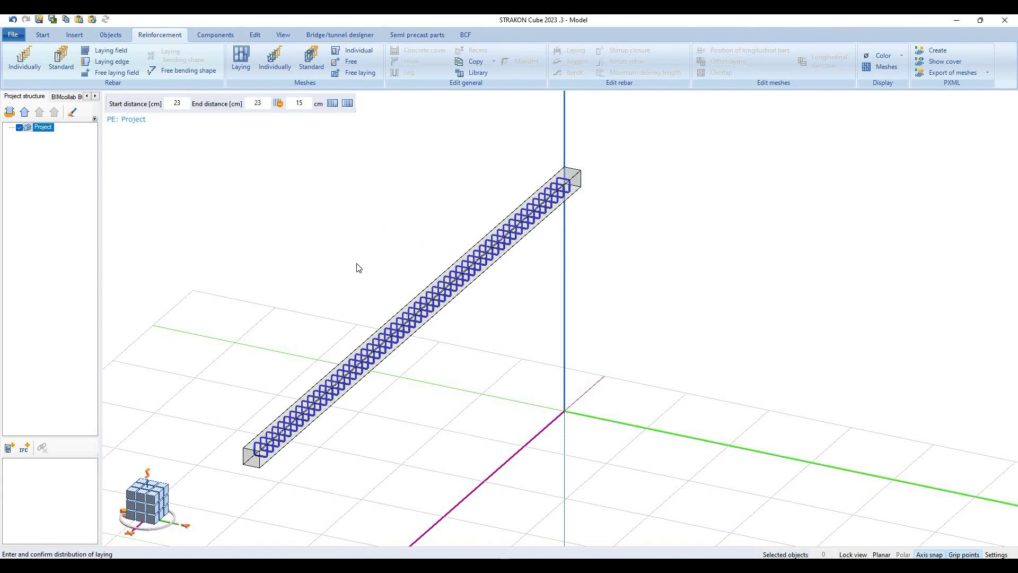
pyautogui.press('Return')
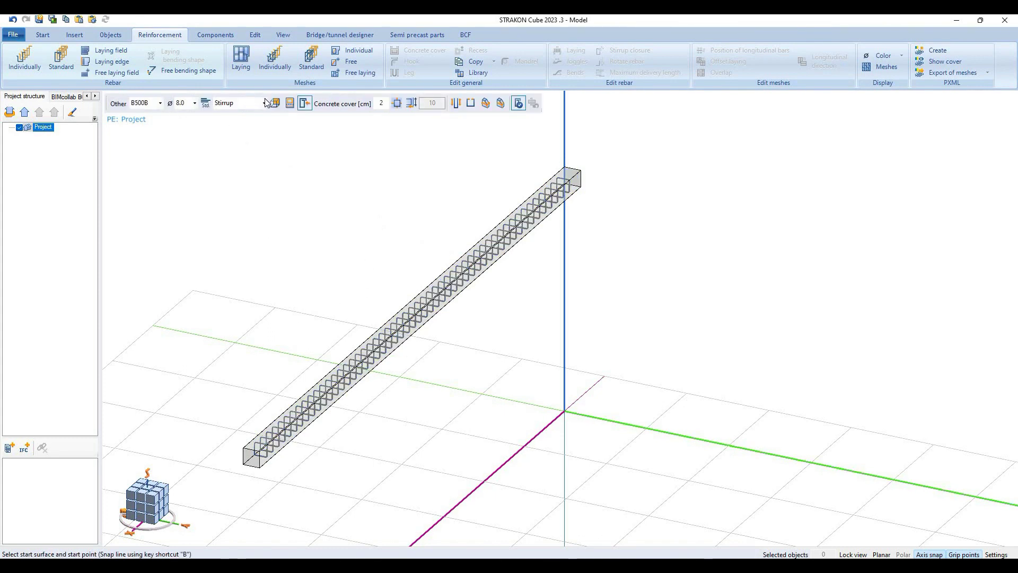
# Step: Switch the shape to straight Wire and lay 2 bars along the beam
pyautogui.click(239, 102)
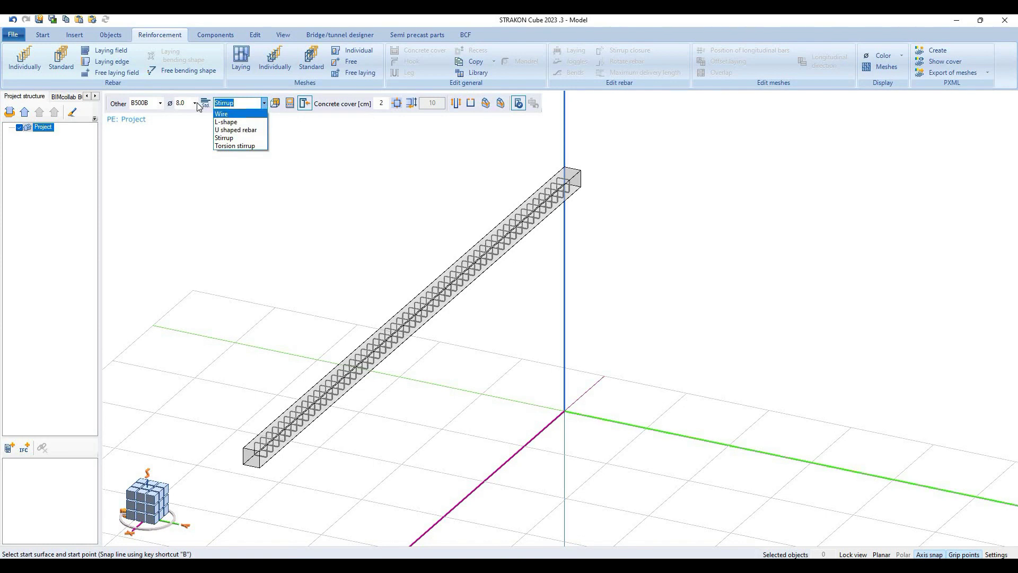
pyautogui.click(247, 157)
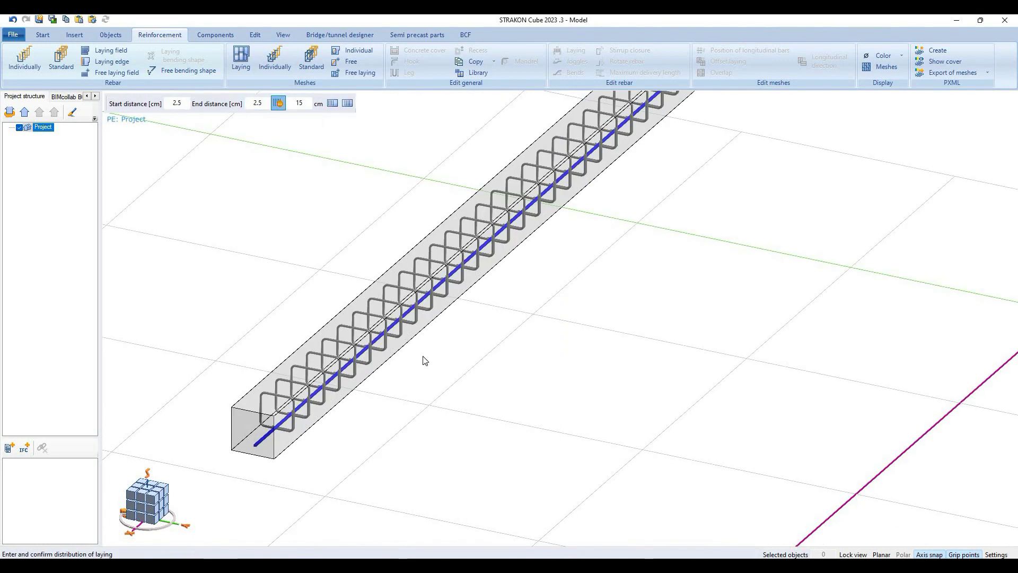
pyautogui.write('2')
pyautogui.press('Return')
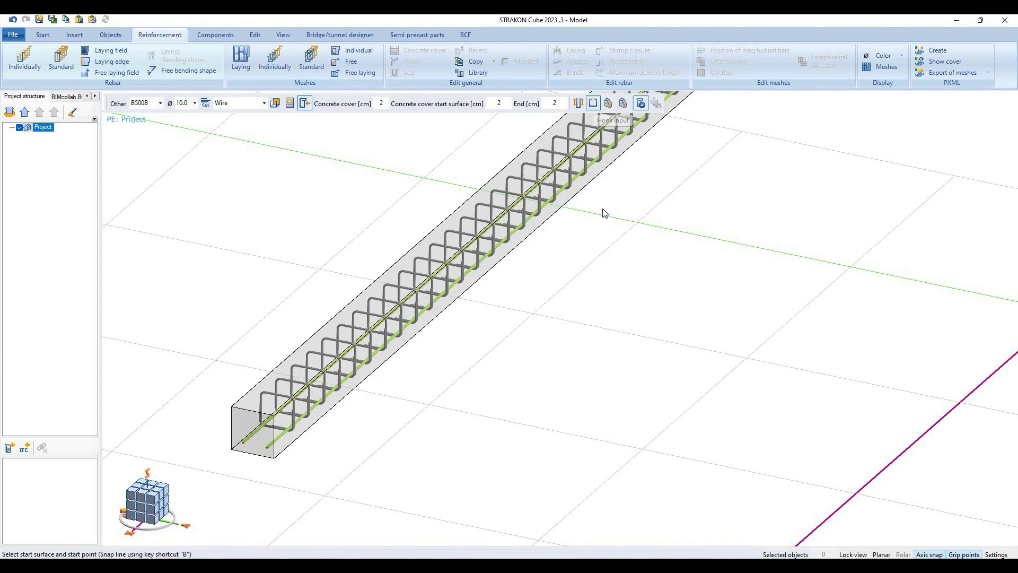
pyautogui.scroll(-3, 600, 314)
pyautogui.scroll(-1, 520, 382)
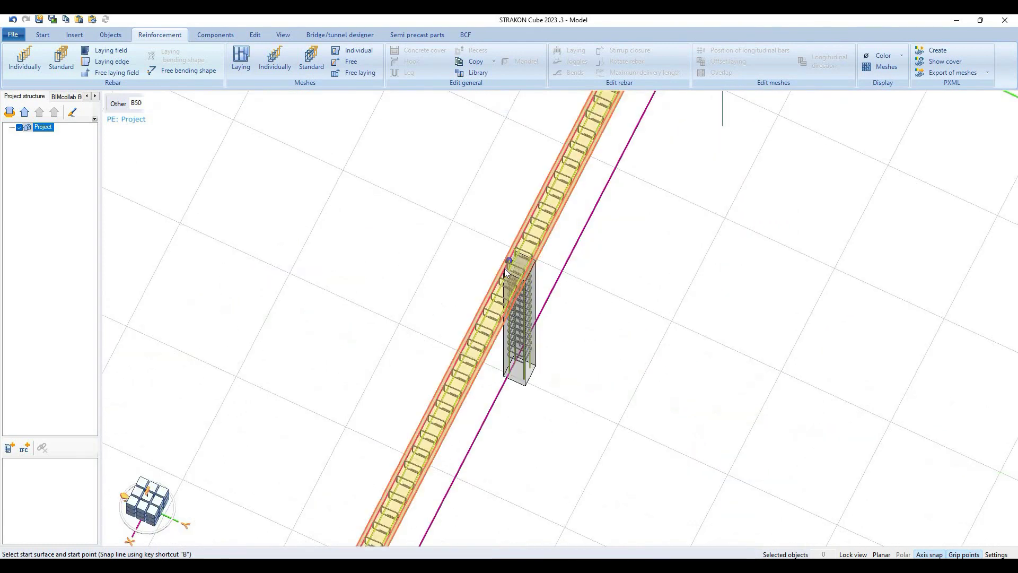
# Step: Zoom to the beam's left end, clear the selection, and select its two longitudinal bars
pyautogui.moveTo(493, 259)
pyautogui.mouseDown(button='middle')
pyautogui.moveTo(159, 325)
pyautogui.moveTo(222, 305)
pyautogui.mouseUp(button='middle')
pyautogui.scroll(3, 221, 305)
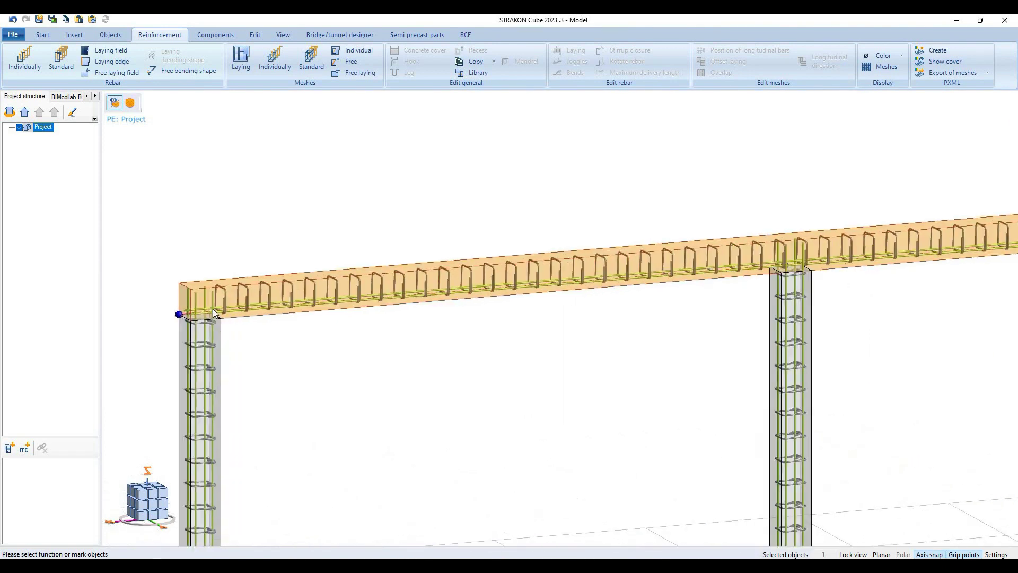
pyautogui.scroll(3, 225, 306)
pyautogui.scroll(1, 238, 308)
pyautogui.scroll(2, 247, 309)
pyautogui.moveTo(249, 309)
pyautogui.mouseDown(button='middle')
pyautogui.moveTo(216, 316)
pyautogui.moveTo(195, 226)
pyautogui.mouseUp(button='middle')
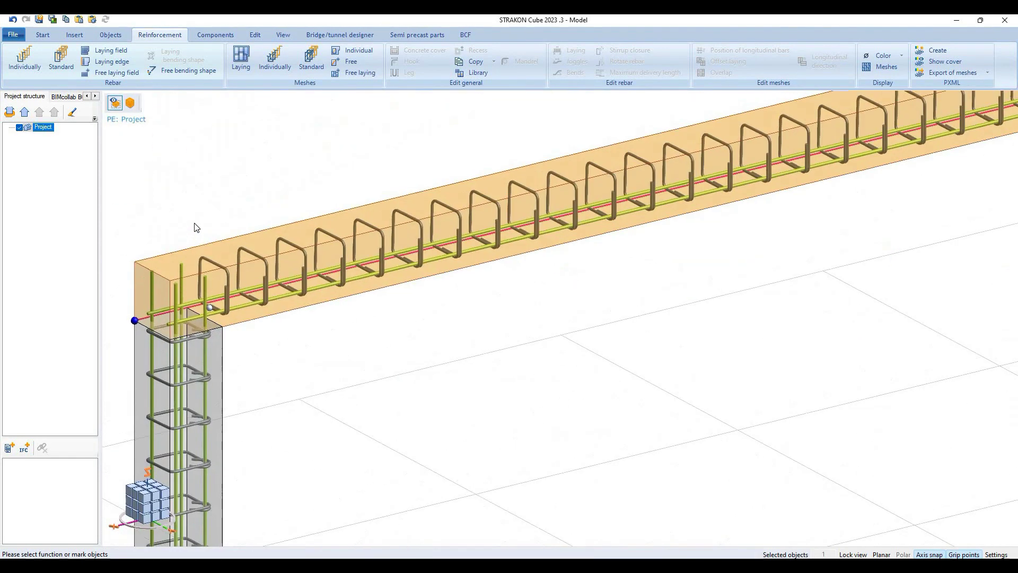
pyautogui.scroll(-3, 210, 340)
pyautogui.scroll(3, 207, 350)
pyautogui.press('Escape')
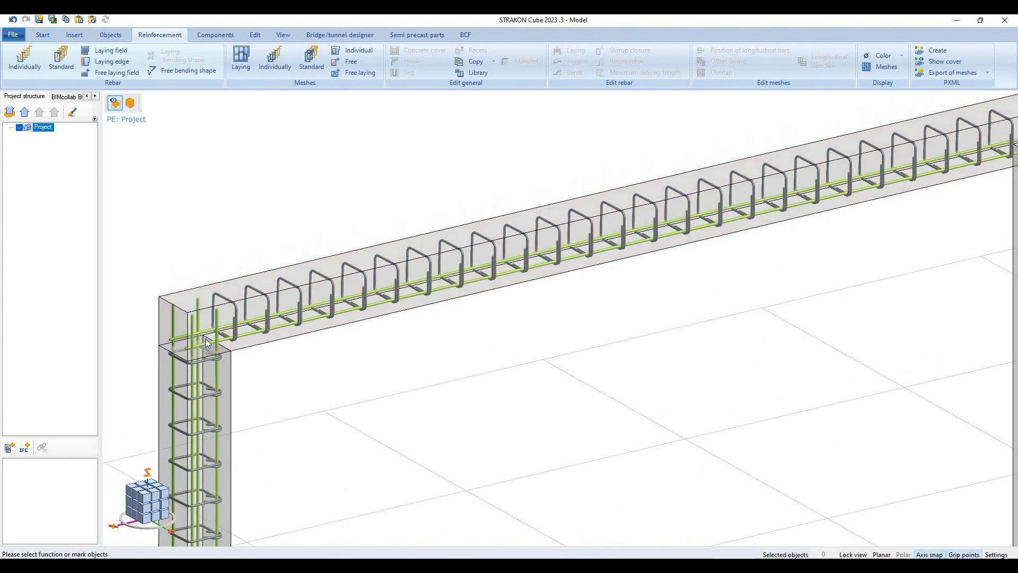
pyautogui.scroll(1, 205, 339)
pyautogui.scroll(2, 203, 338)
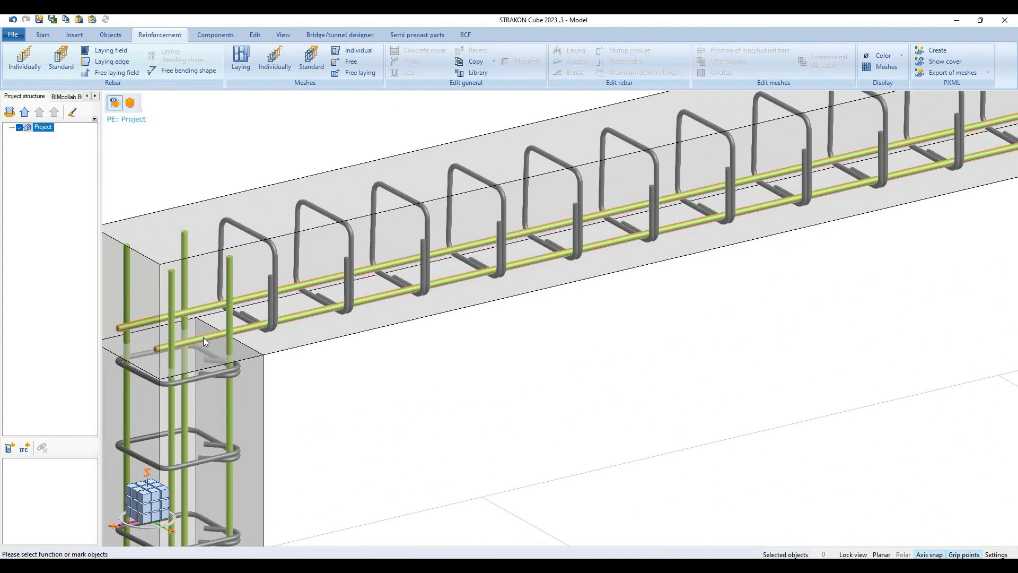
pyautogui.click(202, 337)
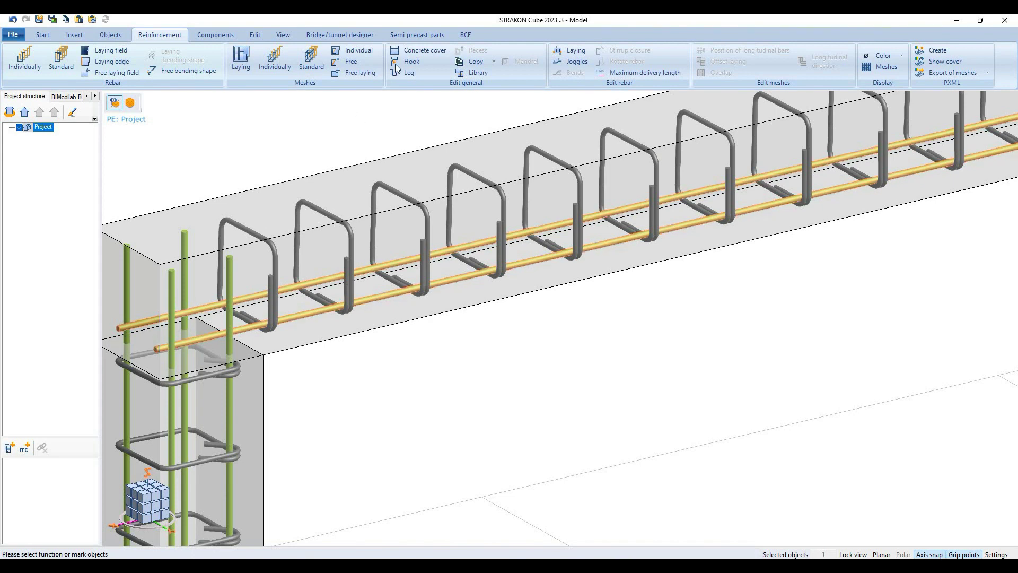
# Step: Add 4 cm hooks to the longitudinal bar ends at the column
pyautogui.click(409, 61)
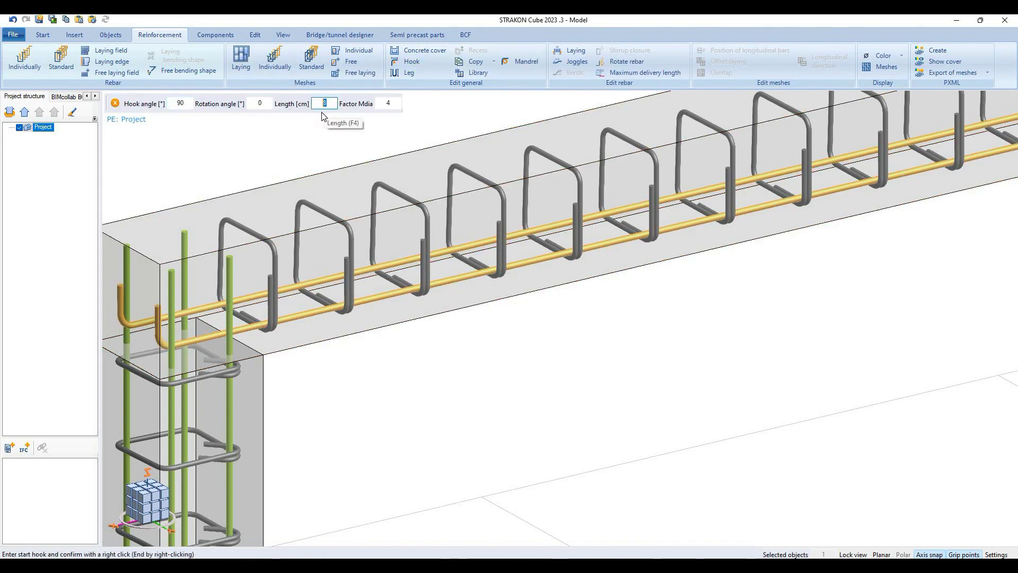
pyautogui.write('4')
pyautogui.press('Return')
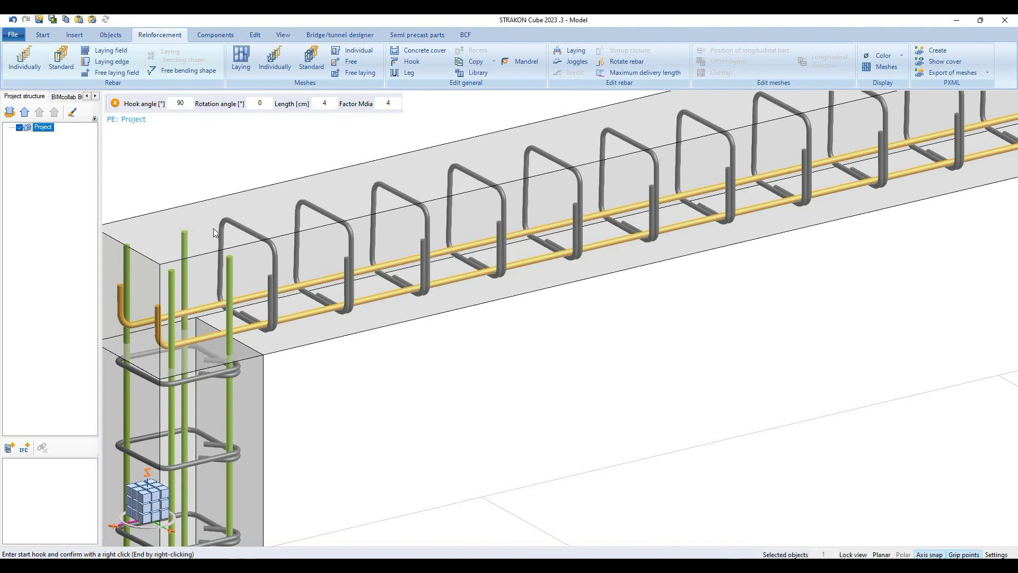
pyautogui.scroll(-3, 677, 275)
pyautogui.scroll(-2, 214, 409)
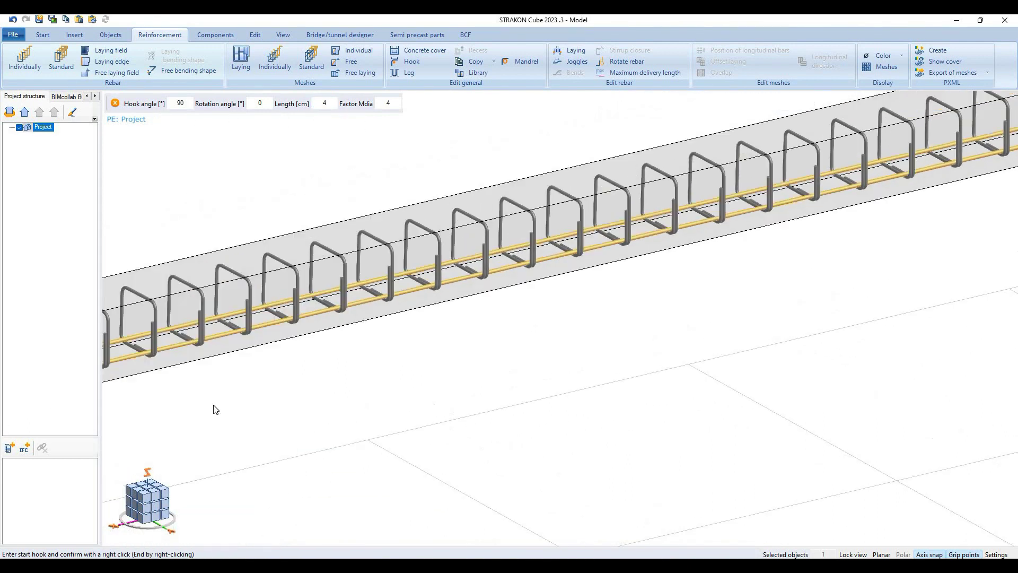
pyautogui.moveTo(214, 409); pyautogui.dragTo(627, 265, button='middle')
pyautogui.scroll(-2, 701, 286)
pyautogui.scroll(1, 910, 203)
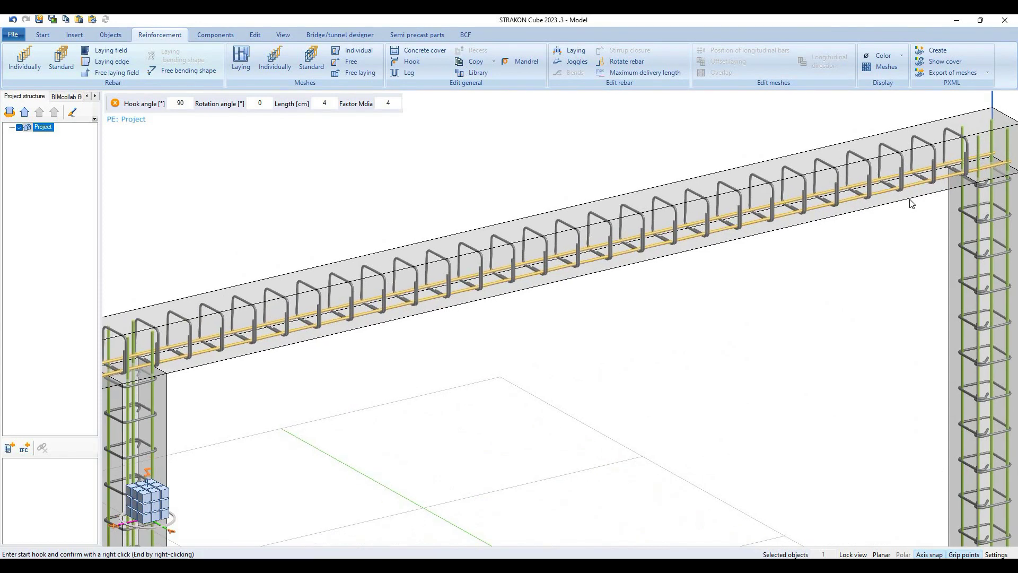
pyautogui.scroll(1, 911, 203)
pyautogui.click(769, 233)
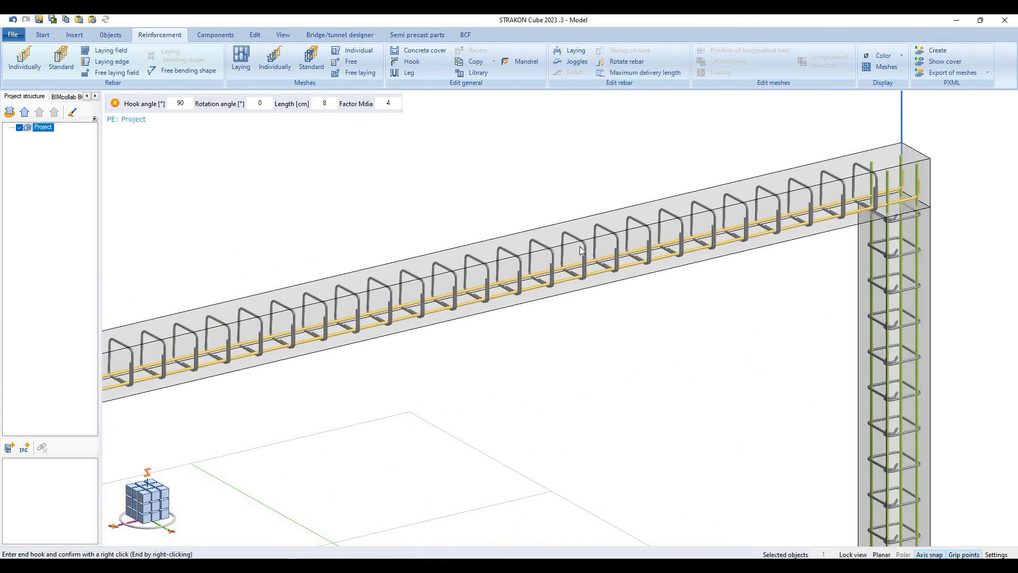
pyautogui.scroll(-2, 605, 258)
pyautogui.moveTo(605, 257); pyautogui.dragTo(371, 313, button='middle')
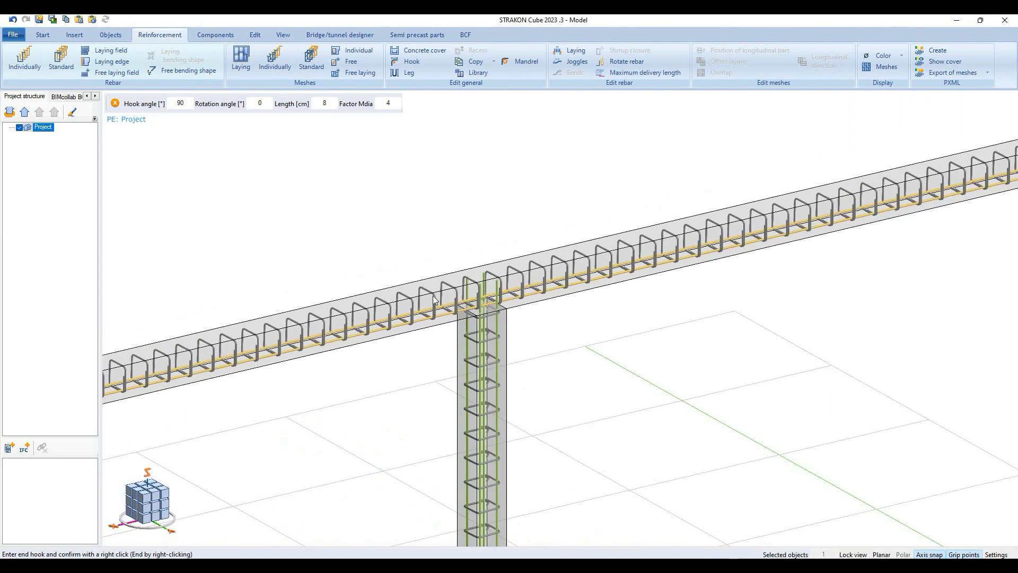
pyautogui.scroll(-1, 690, 246)
pyautogui.scroll(2, 585, 220)
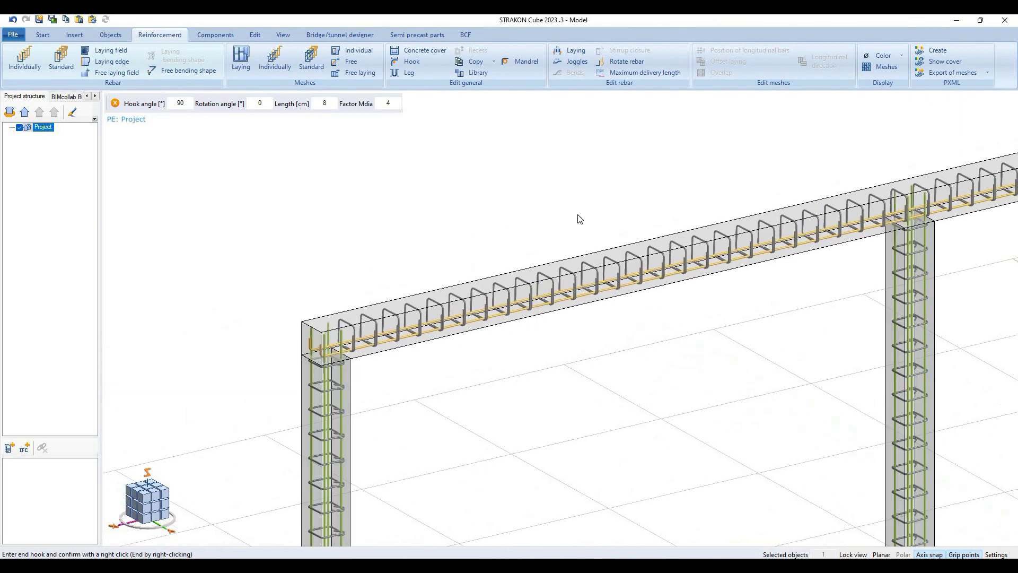
pyautogui.rightClick(481, 313)
# Step: Lay two top bars along the beam's top edge with 2.5 cm start/end distances
pyautogui.scroll(1, 477, 313)
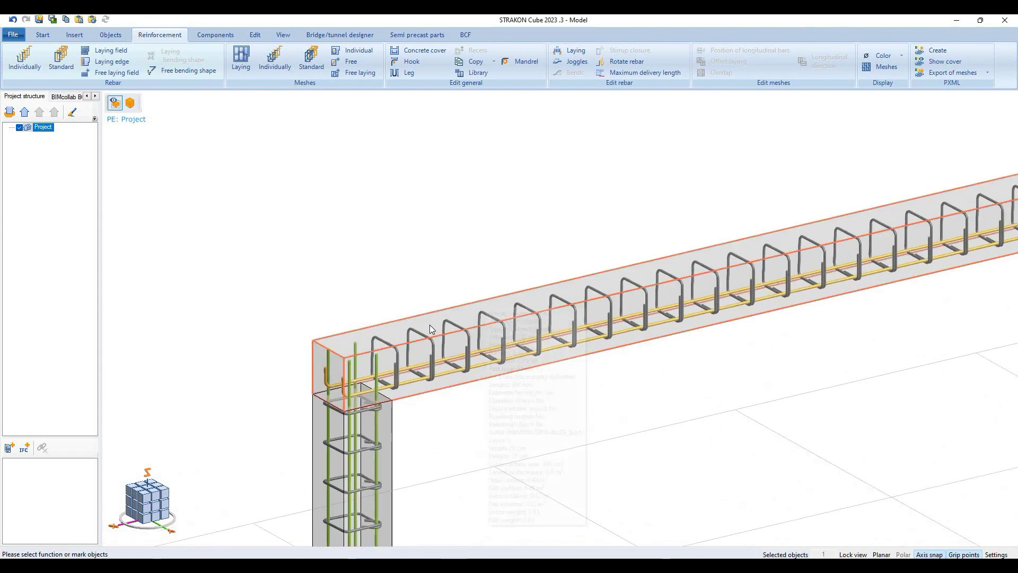
pyautogui.scroll(1, 456, 321)
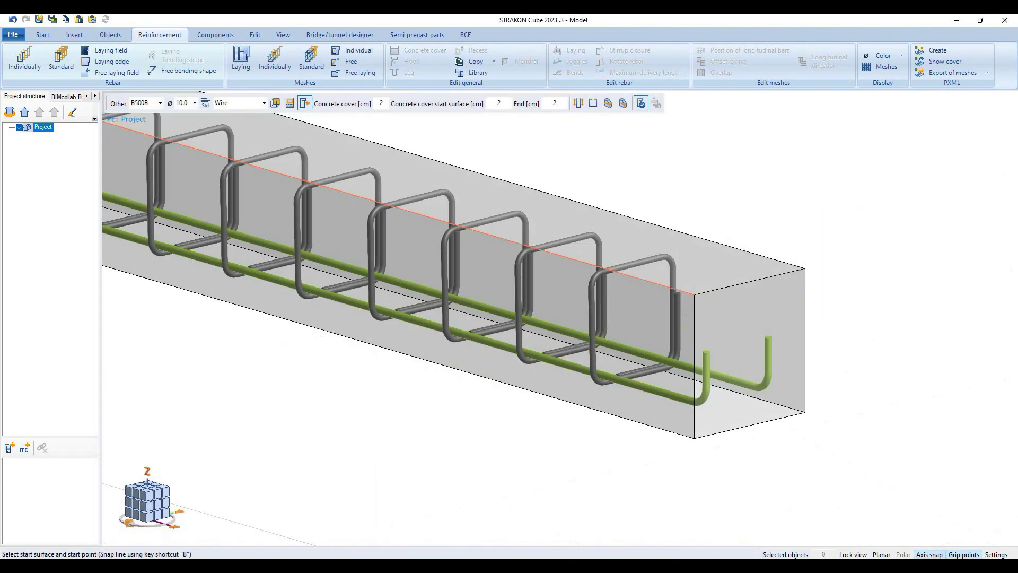
pyautogui.click(745, 285)
pyautogui.click(723, 287)
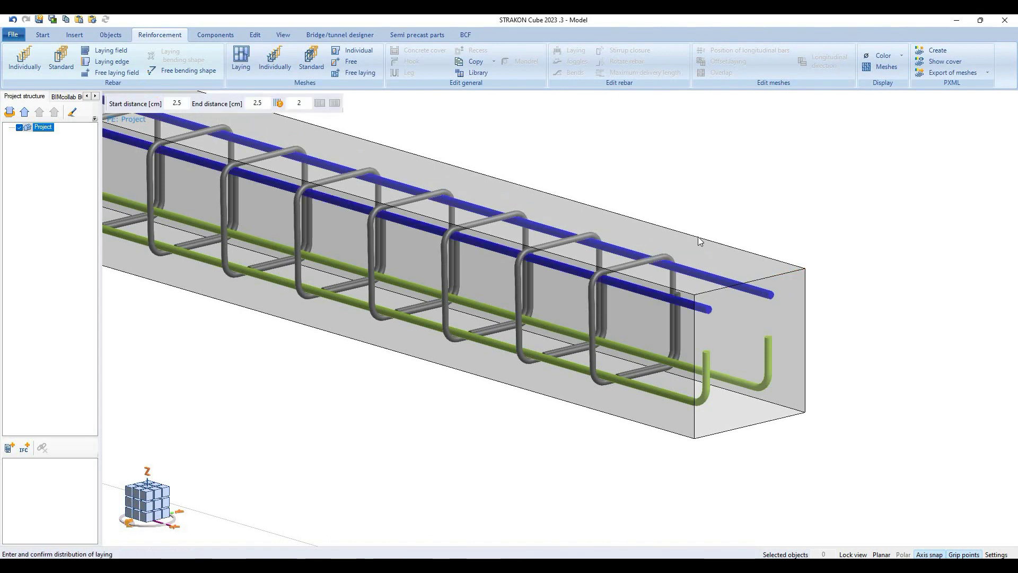
pyautogui.click(713, 199)
pyautogui.scroll(-1, 713, 212)
pyautogui.scroll(-1, 714, 220)
pyautogui.scroll(-2, 689, 371)
pyautogui.scroll(-1, 667, 447)
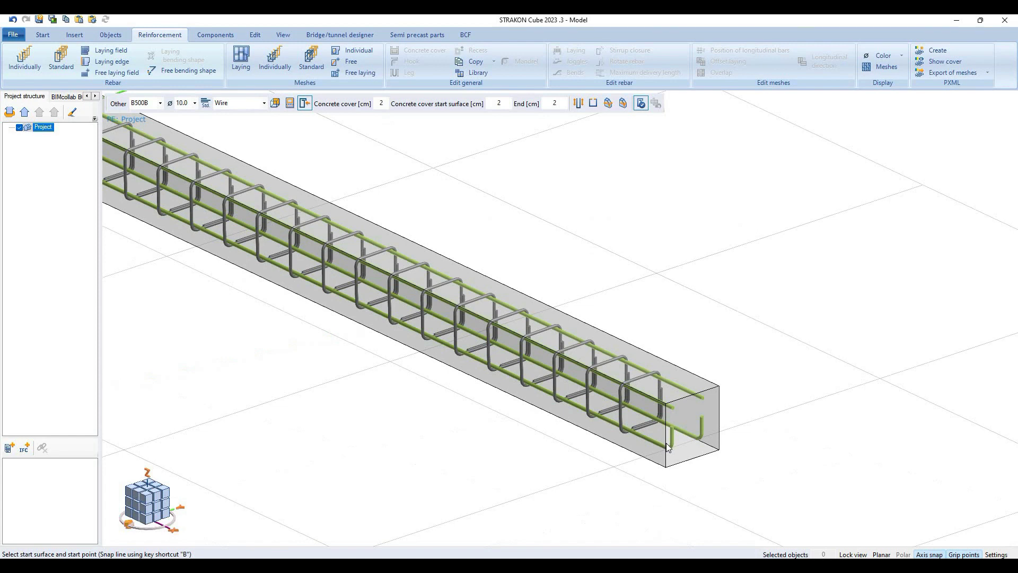
pyautogui.press('Escape')
pyautogui.scroll(1, 689, 371)
pyautogui.scroll(1, 689, 382)
# Step: Zoom to the beam-column junction and select the front and rear vertical column bar pairs
pyautogui.scroll(1, 699, 402)
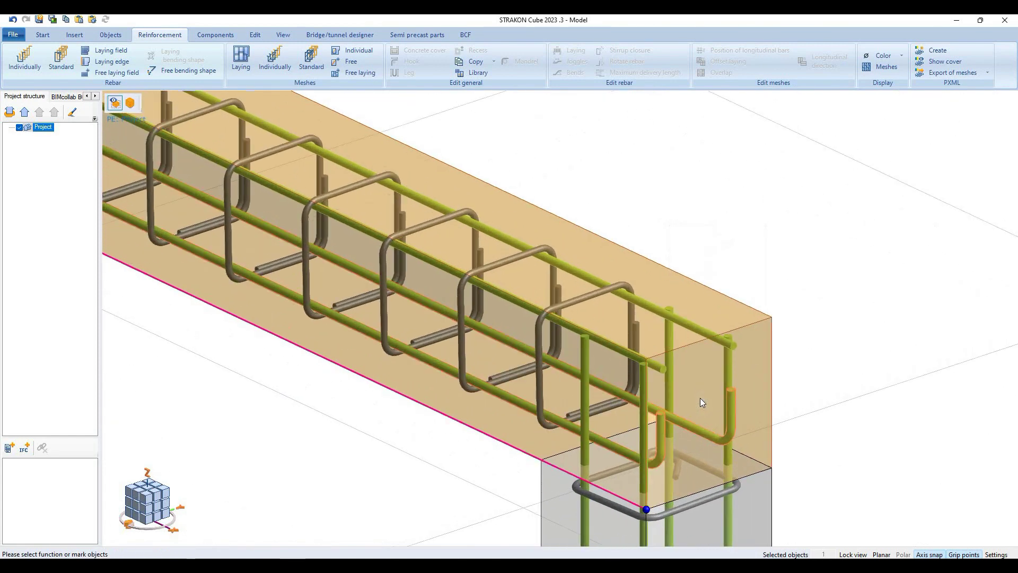
pyautogui.scroll(1, 700, 402)
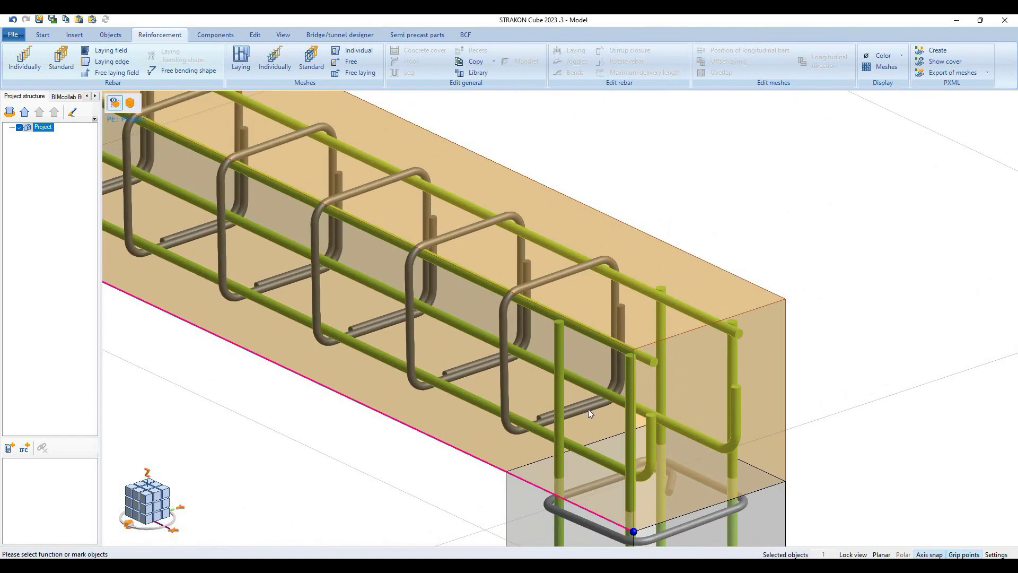
pyautogui.scroll(-1, 536, 297)
pyautogui.scroll(-1, 538, 295)
pyautogui.scroll(-1, 538, 295)
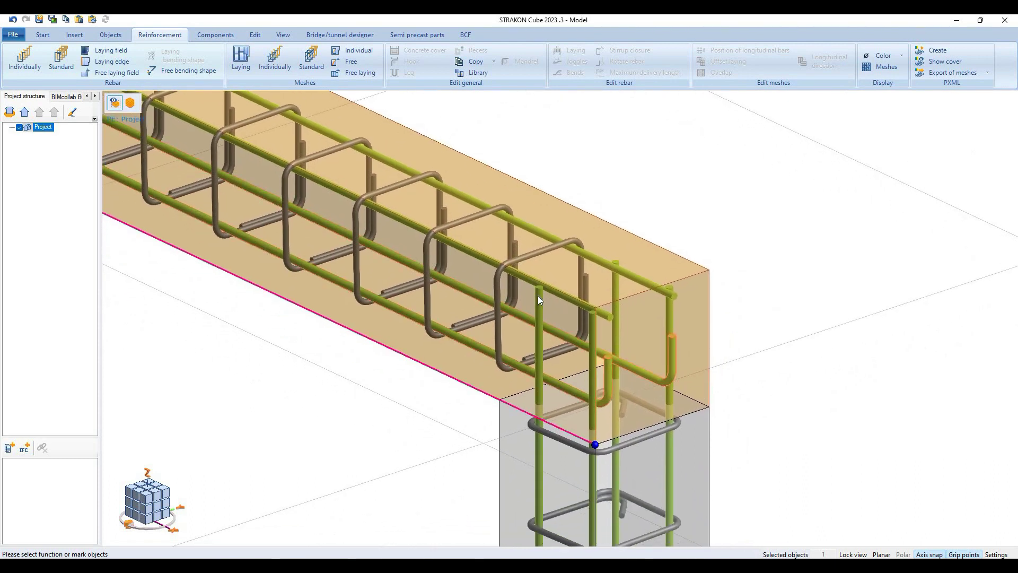
pyautogui.click(537, 294)
pyautogui.click(669, 308)
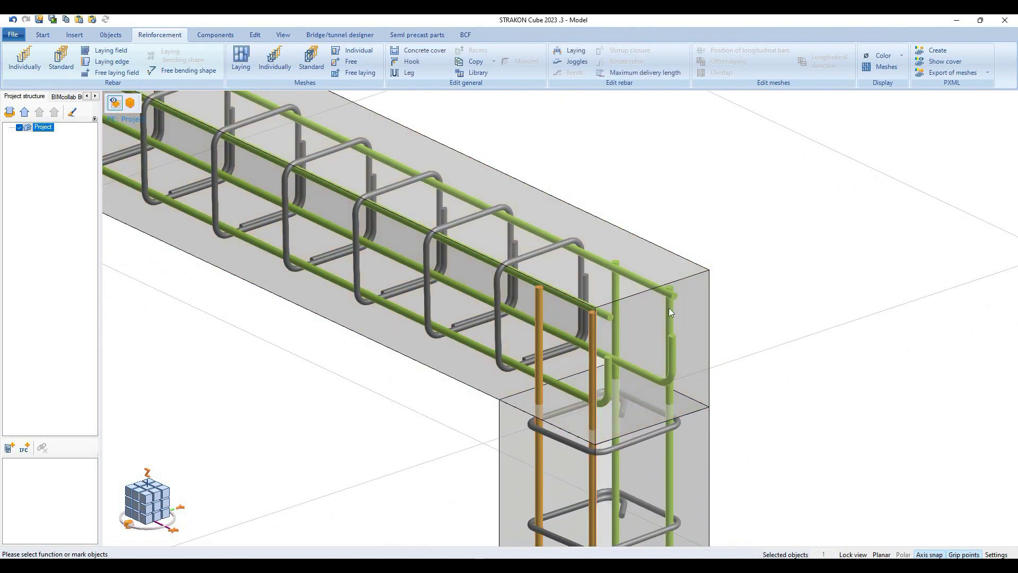
# Step: Zoom out to bring the whole two-bay frame into view
pyautogui.scroll(-1, 546, 345)
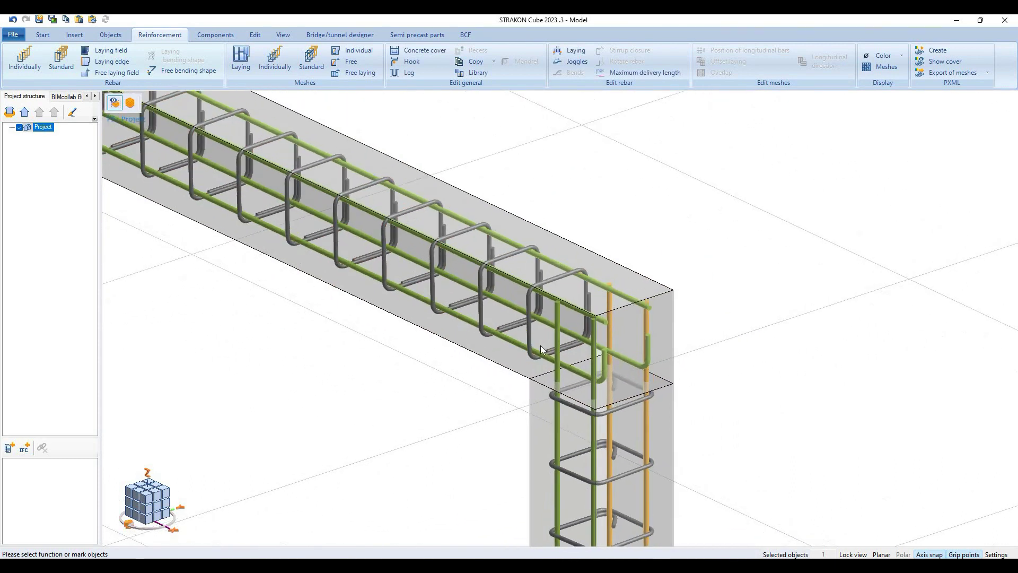
pyautogui.scroll(-1, 539, 341)
pyautogui.scroll(-1, 539, 339)
pyautogui.scroll(-1, 540, 339)
pyautogui.scroll(-2, 538, 356)
pyautogui.scroll(-2, 538, 357)
pyautogui.scroll(-1, 538, 356)
pyautogui.scroll(3, 78, 43)
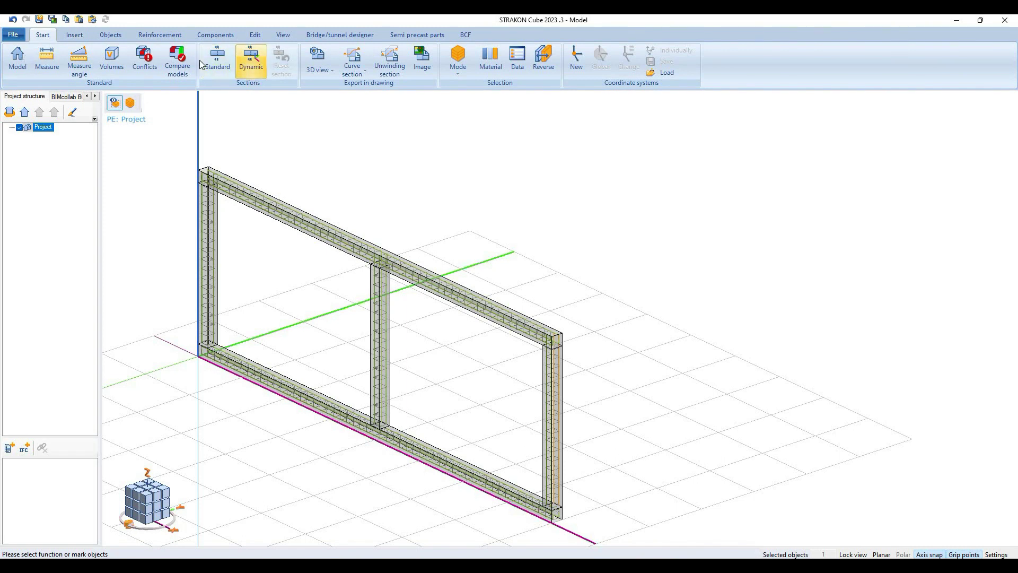
# Step: From a centred overview, cut a standard elevation section along the frame and export it to STRAKON premium
pyautogui.click(137, 510)
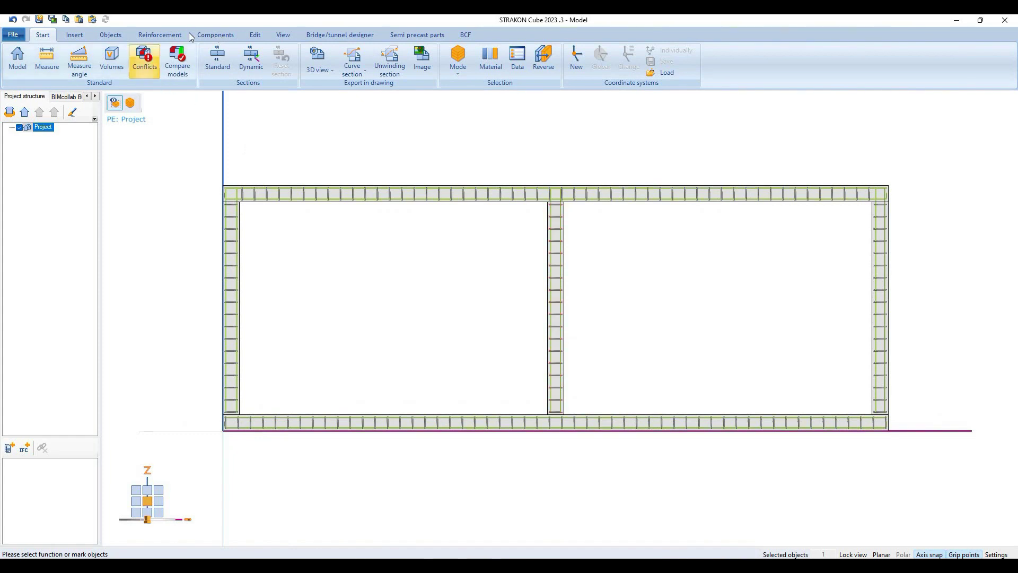
pyautogui.click(217, 57)
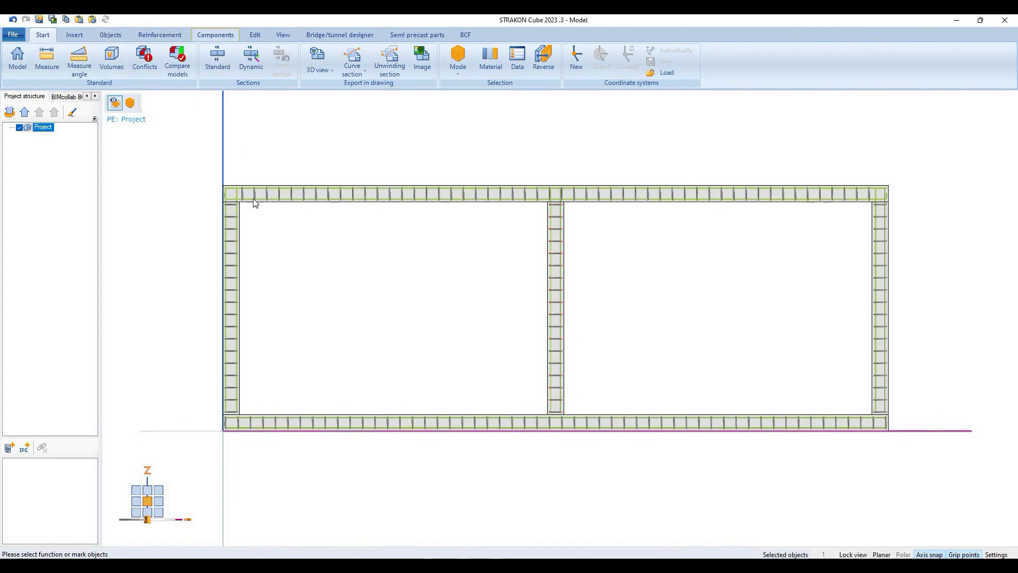
pyautogui.click(891, 415)
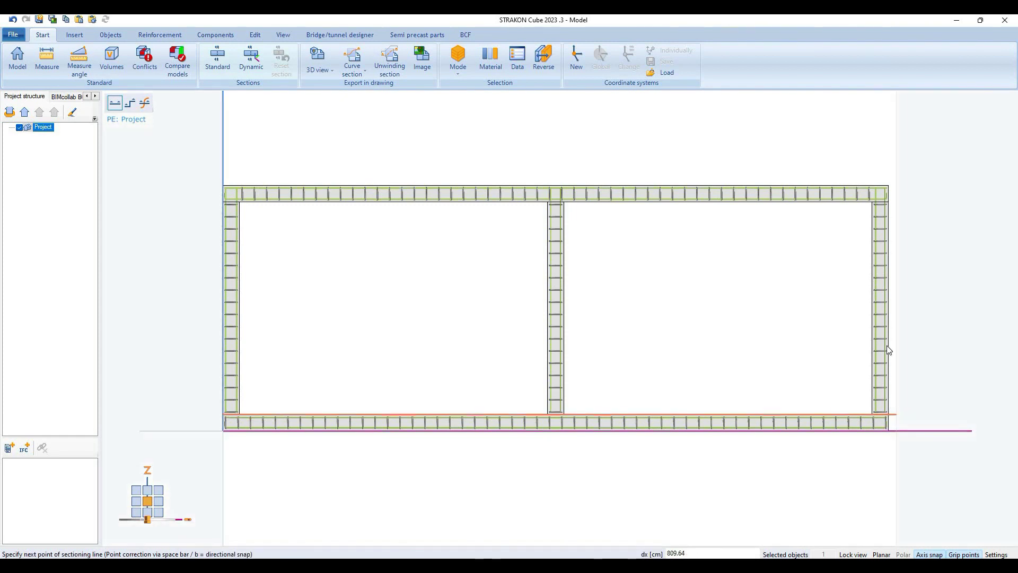
pyautogui.click(888, 186)
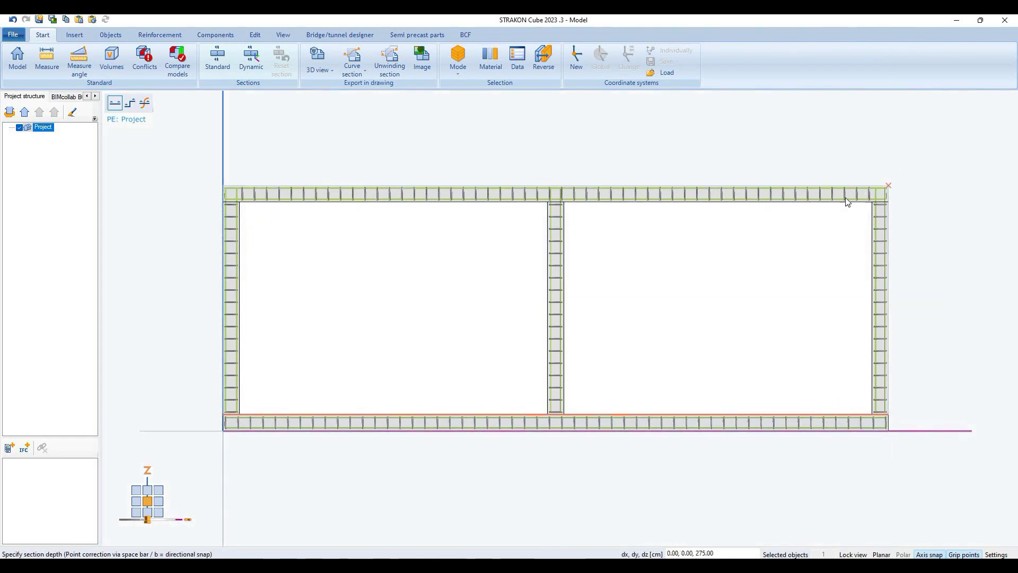
pyautogui.click(593, 166)
pyautogui.click(152, 242)
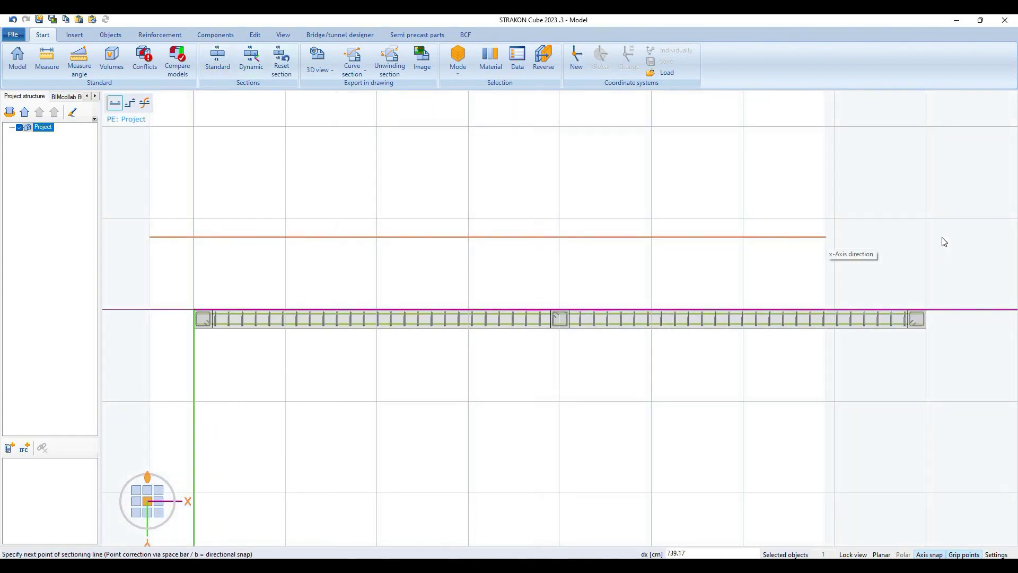
pyautogui.click(918, 402)
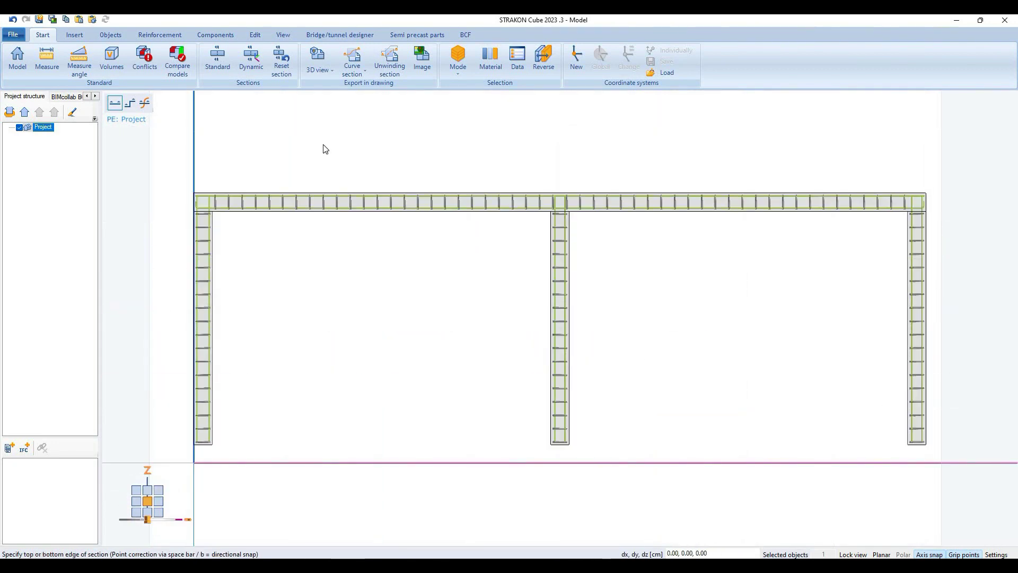
pyautogui.click(755, 189)
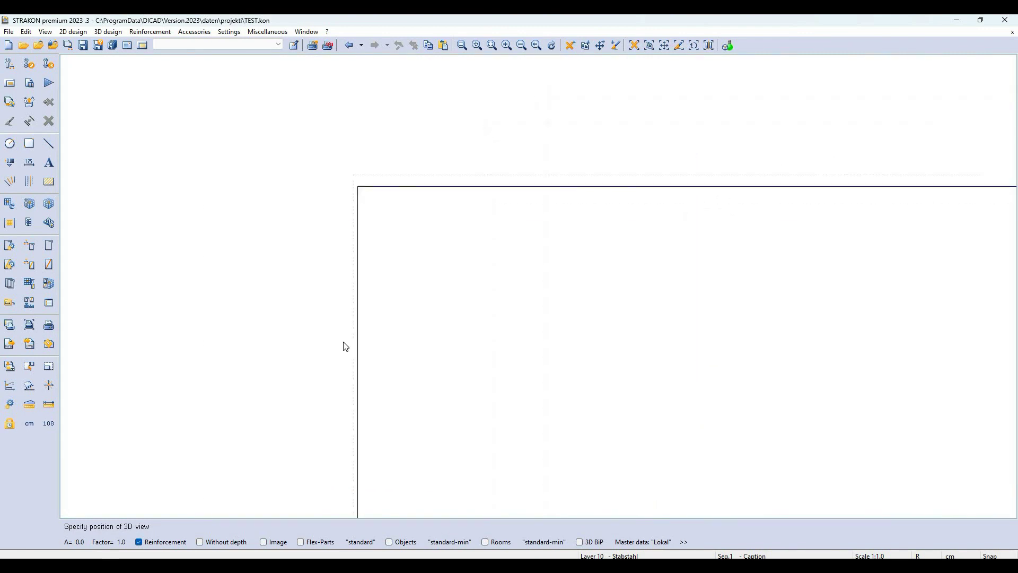
# Step: Place the frame section on the sheet and add a marking line beside the column rebar
pyautogui.click(266, 324)
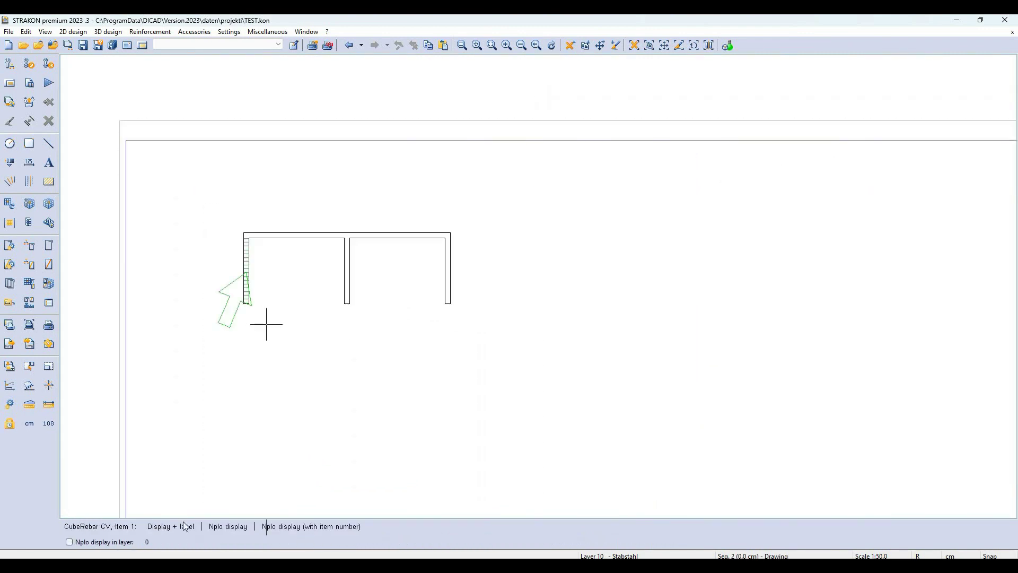
pyautogui.press('Return')
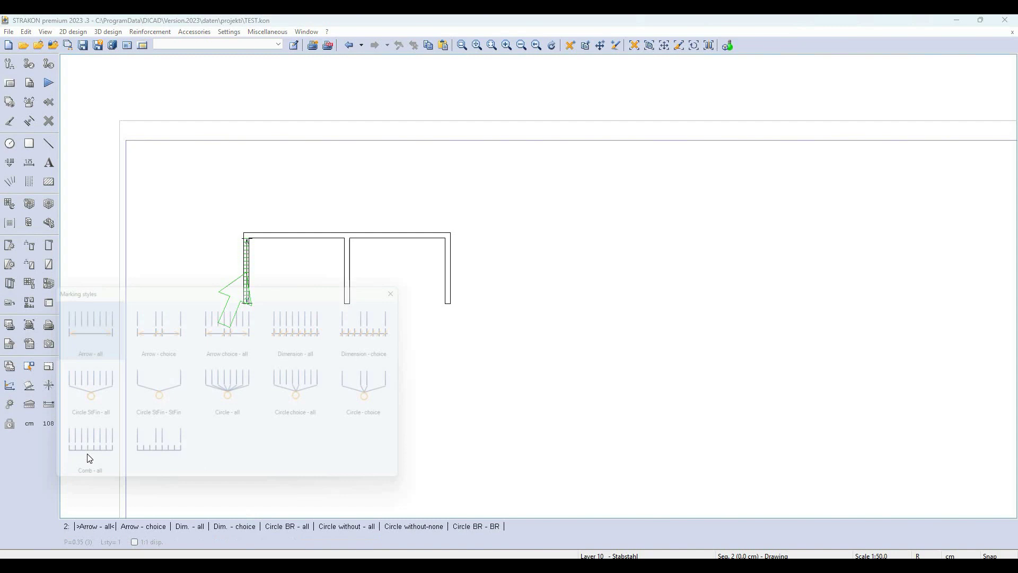
pyautogui.press('Return')
pyautogui.click(210, 262)
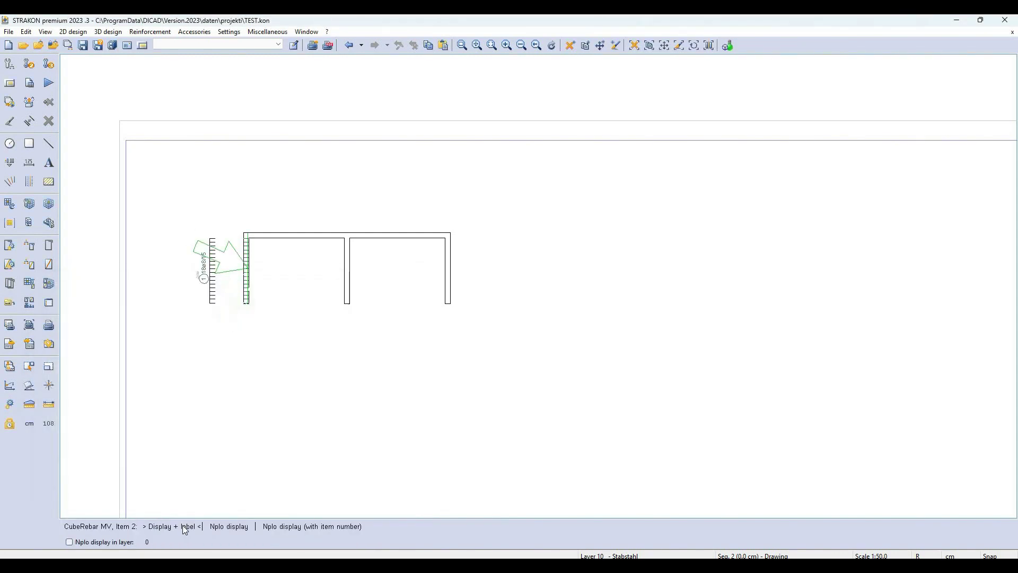
pyautogui.scroll(2, 247, 245)
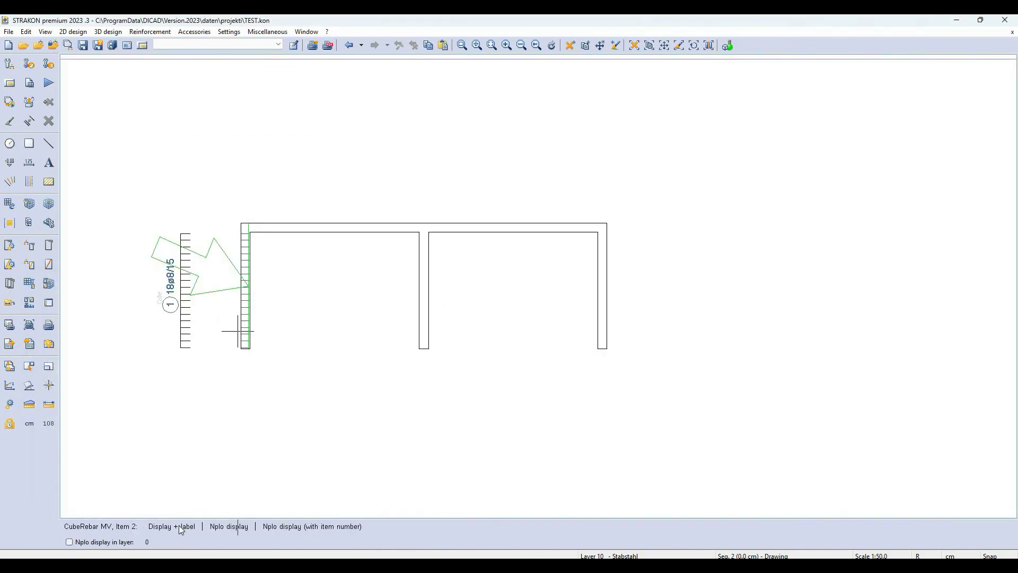
# Step: Fix the '2 2ø10' label below the column bars
pyautogui.press('Return')
pyautogui.scroll(2, 283, 426)
pyautogui.scroll(1, 280, 447)
pyautogui.scroll(1, 281, 454)
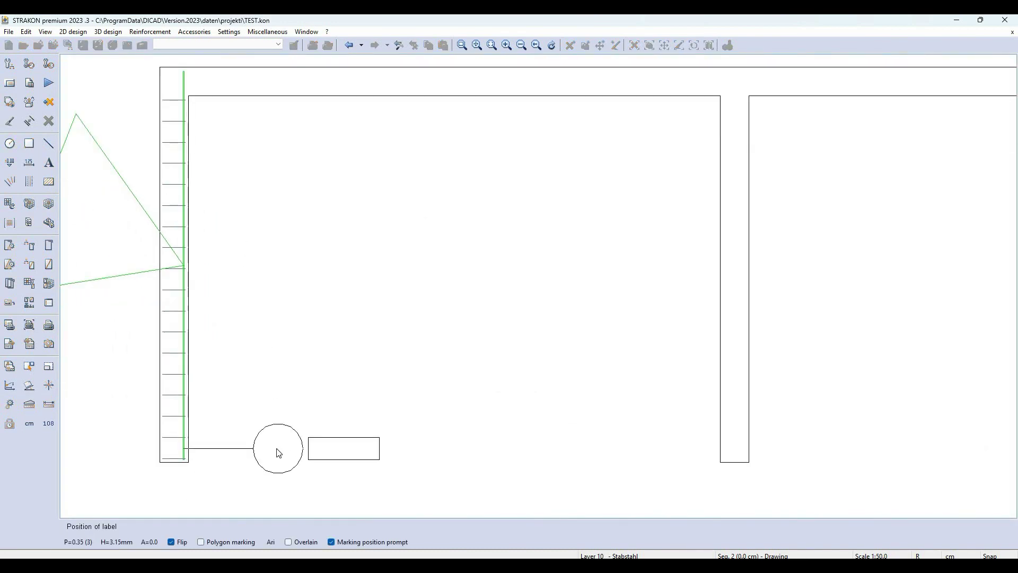
pyautogui.press('Return')
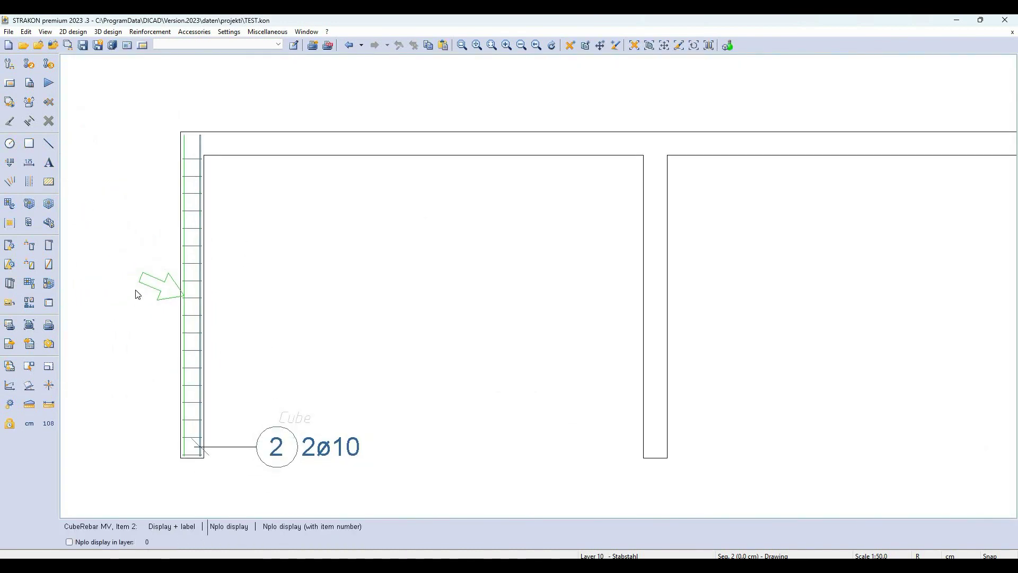
pyautogui.press('Return')
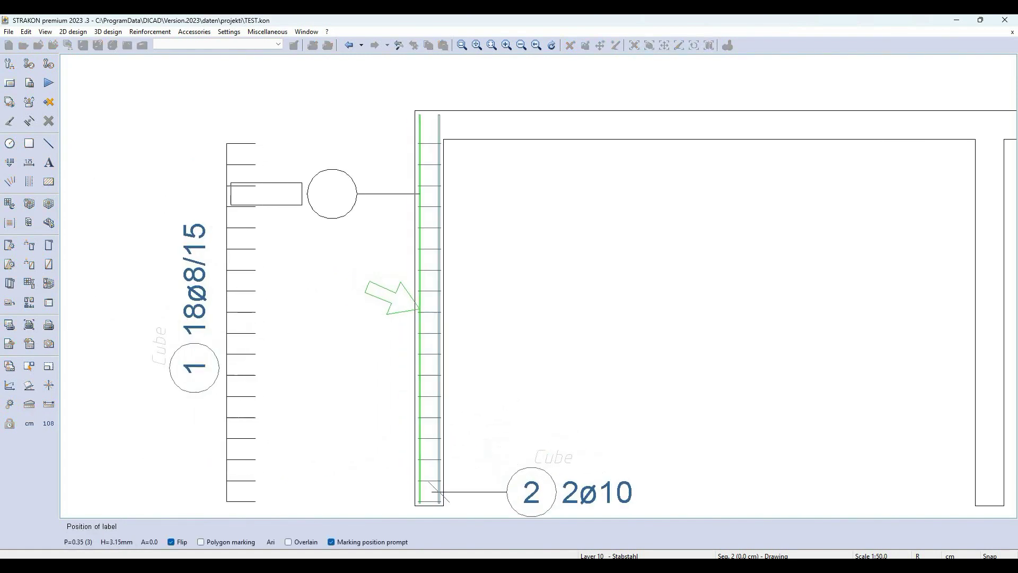
pyautogui.scroll(-2, 551, 198)
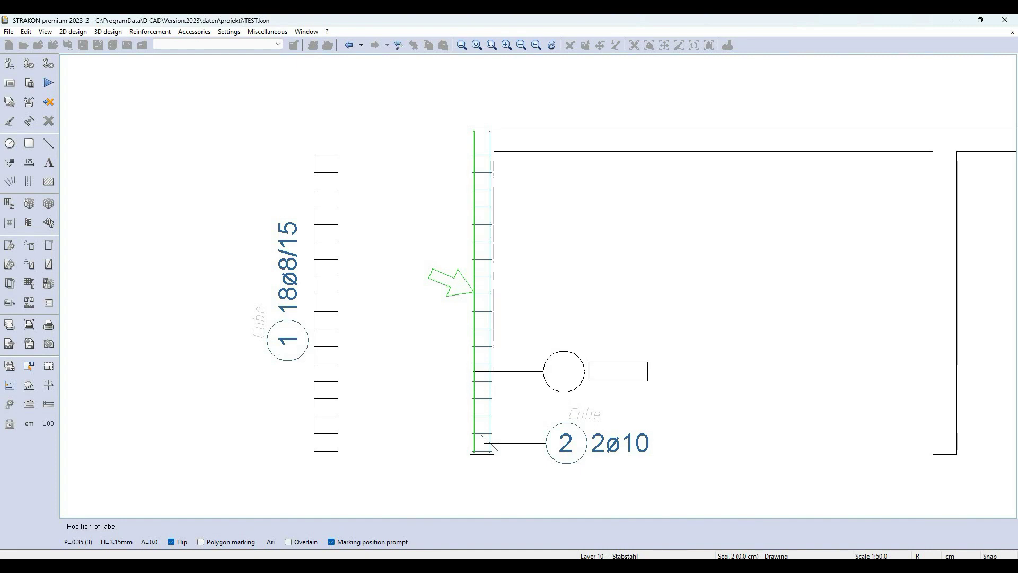
# Step: Mark the right column's stirrups as 18ø8/15 using the 'Arrow - all' marking
pyautogui.click(469, 322)
pyautogui.click(311, 526)
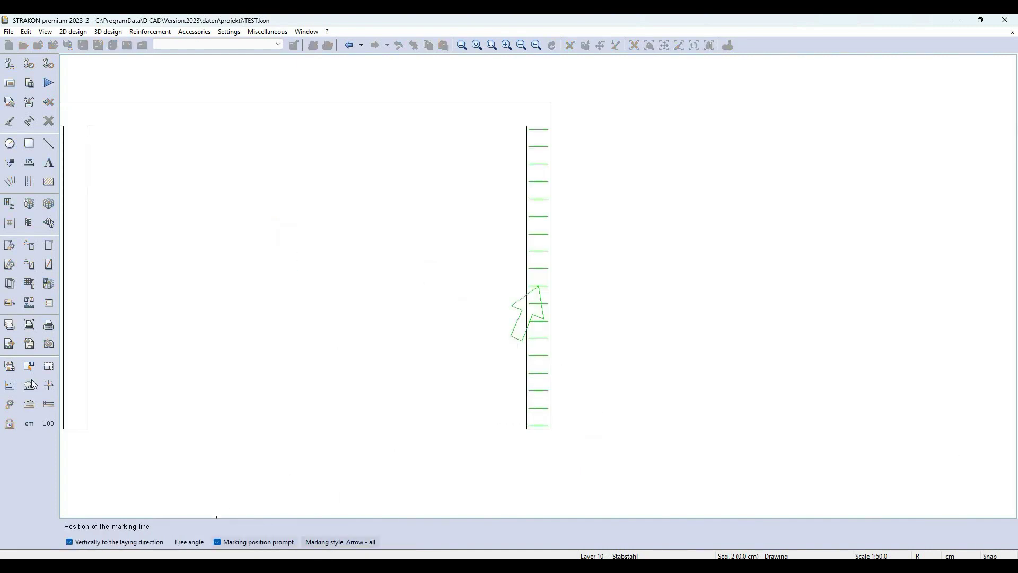
pyautogui.click(539, 418)
pyautogui.click(78, 326)
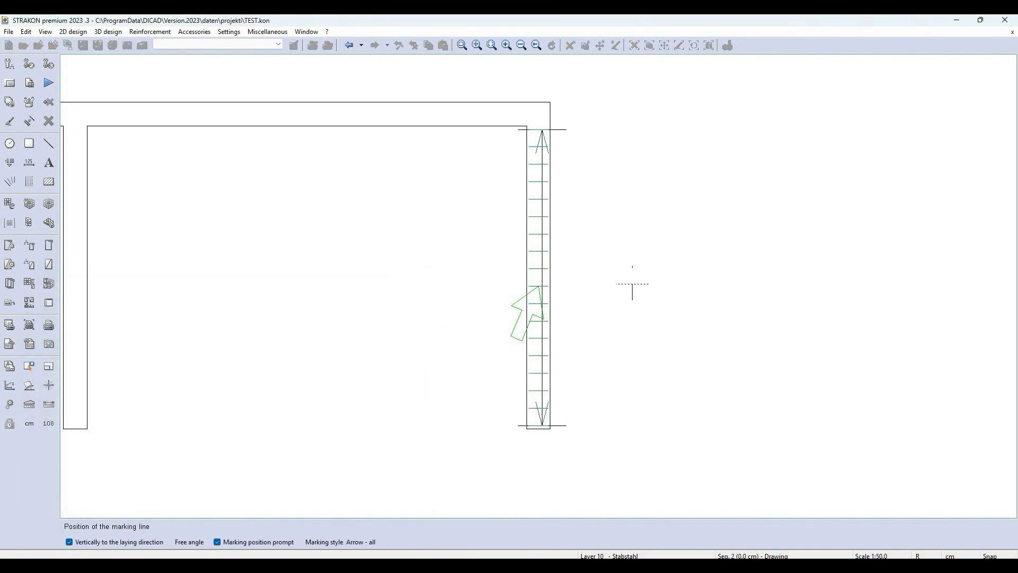
pyautogui.click(632, 282)
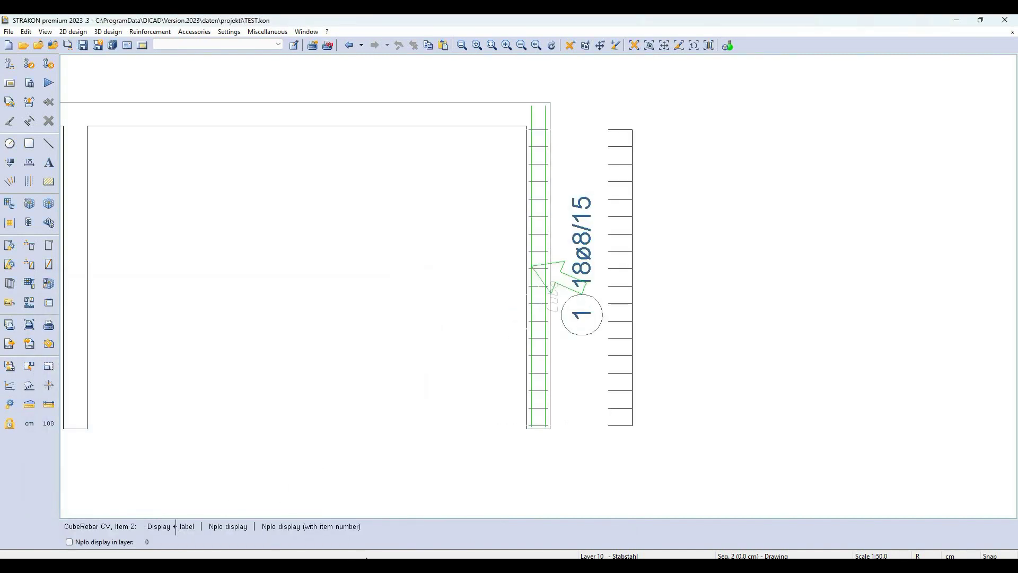
# Step: Label the right column's first 2ø10 bar pair below it in 'Circle StFin - StFin' style
pyautogui.click(175, 526)
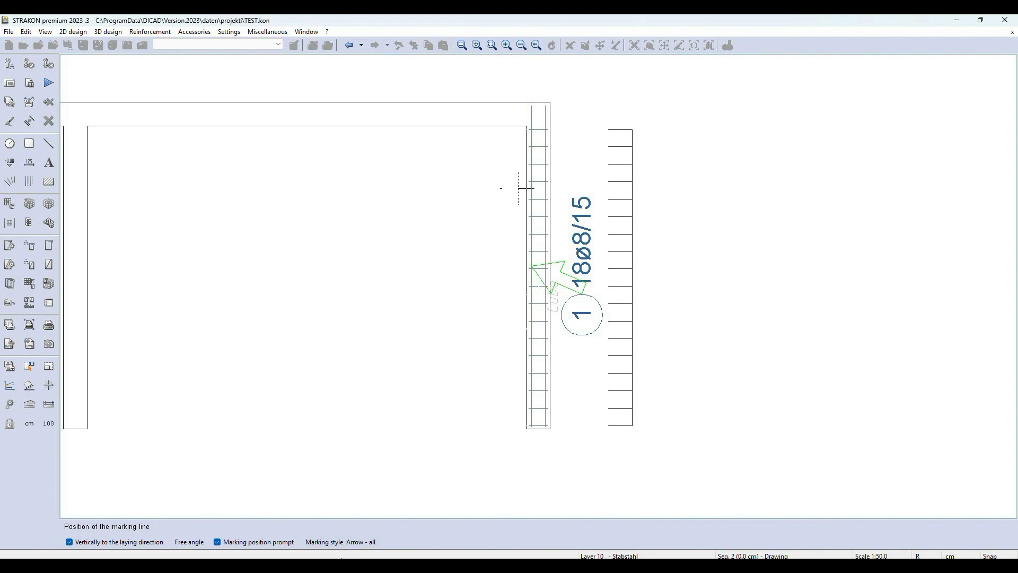
pyautogui.click(339, 541)
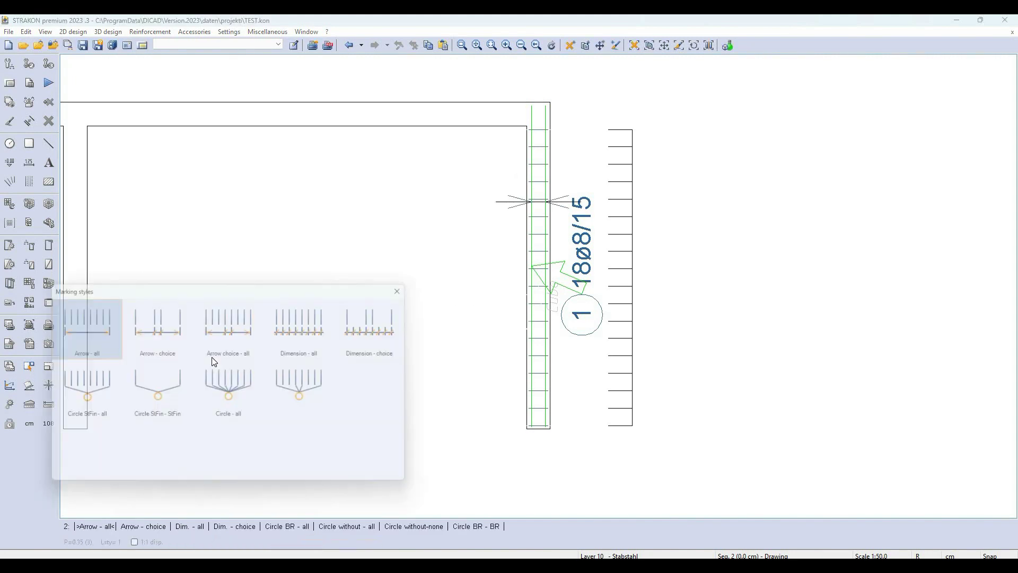
pyautogui.click(161, 403)
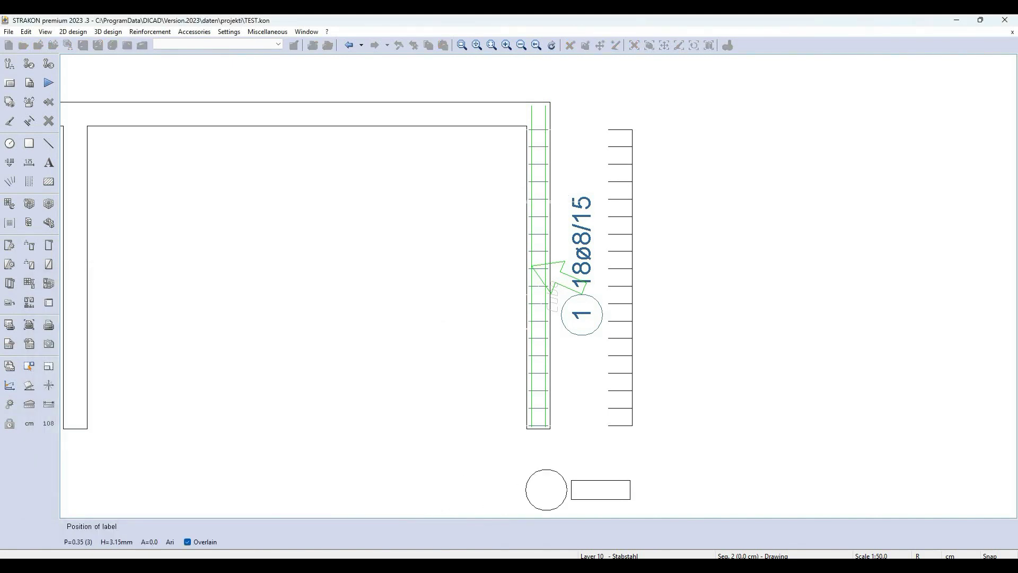
pyautogui.click(520, 339)
pyautogui.moveTo(517, 424); pyautogui.dragTo(540, 296, button='middle')
# Step: Label the second 2ø10 bar pair left of the right column in Circle StFin style
pyautogui.press('Return')
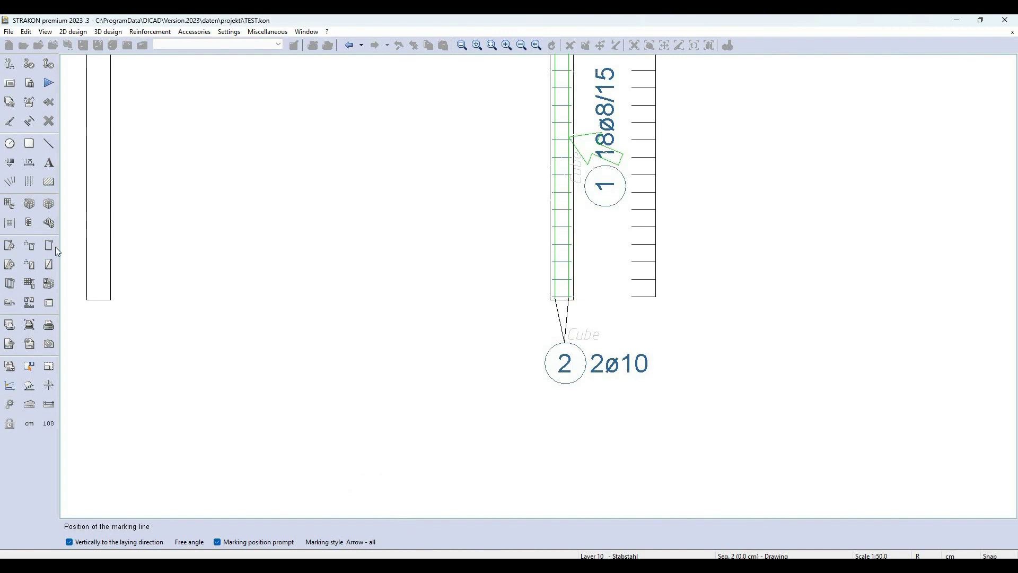
pyautogui.click(340, 541)
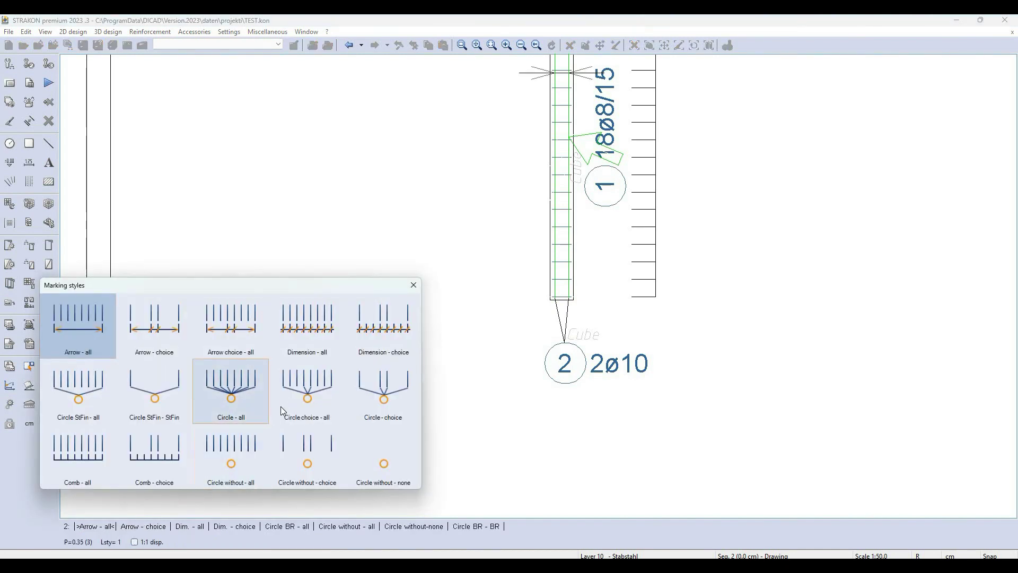
pyautogui.press('Down')
pyautogui.press('Left')
pyautogui.press('Up')
pyautogui.press('Left')
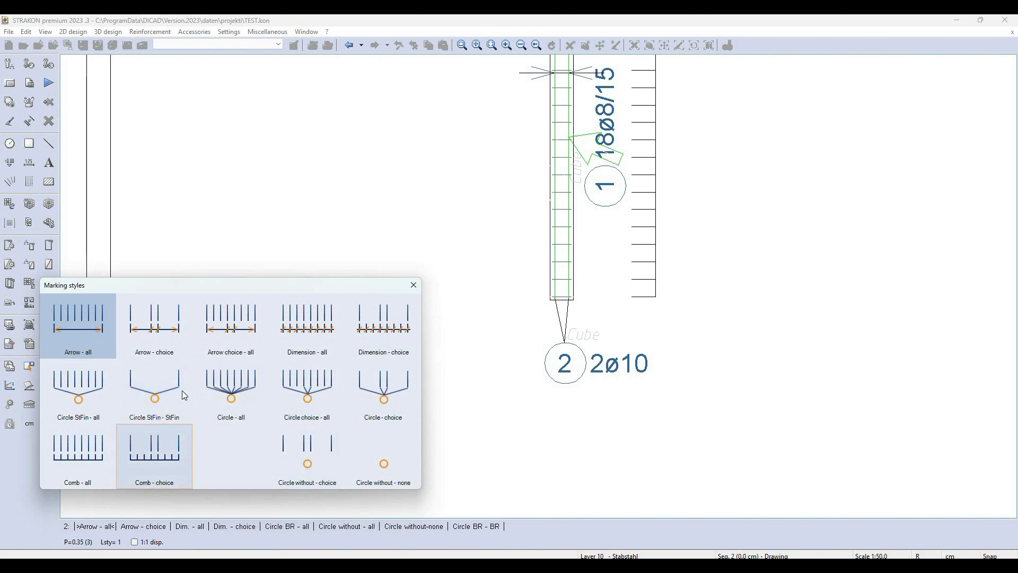
pyautogui.press('Return')
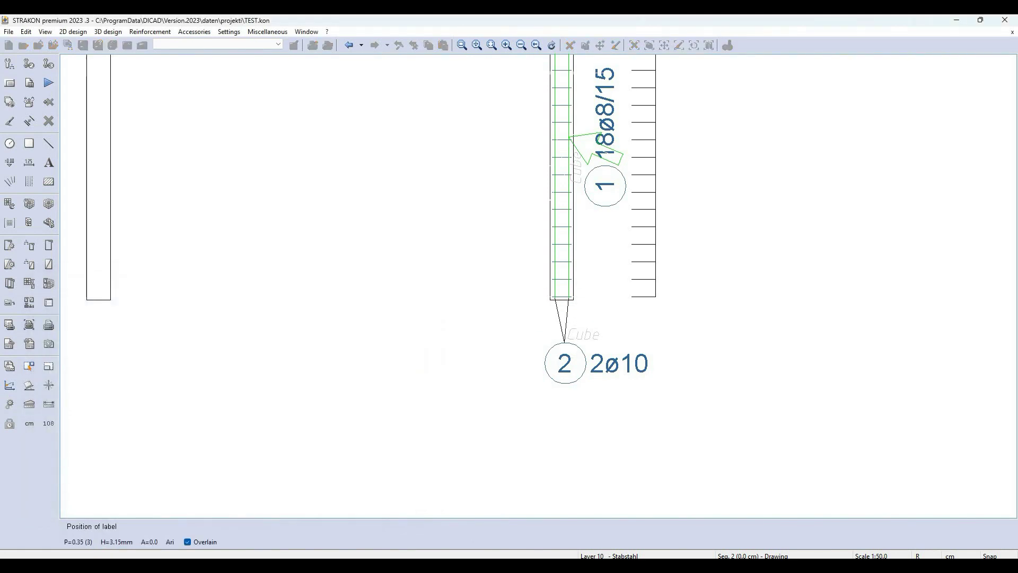
pyautogui.click(424, 281)
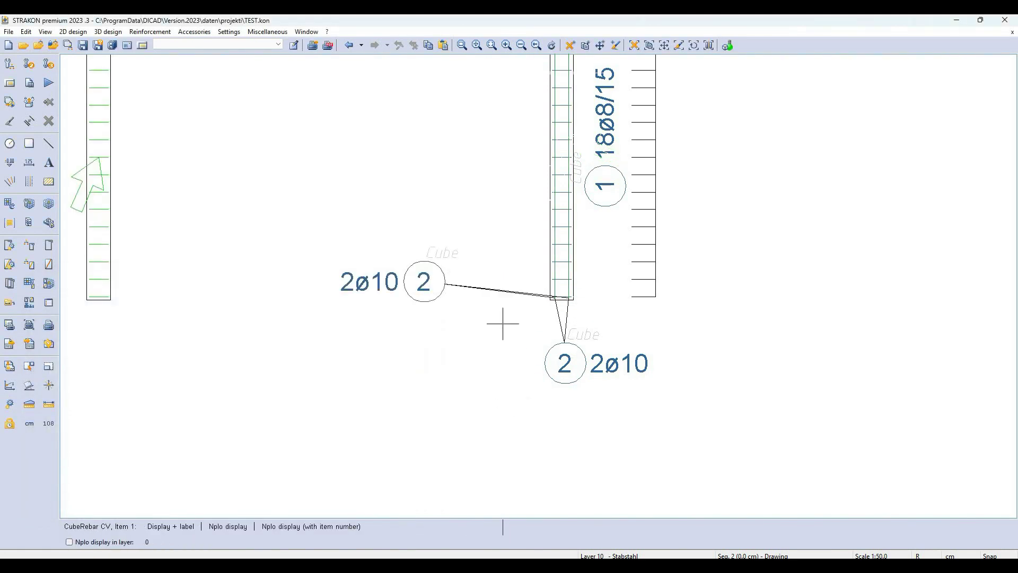
pyautogui.scroll(-3, 502, 324)
pyautogui.scroll(1, 398, 291)
pyautogui.scroll(-1, 270, 437)
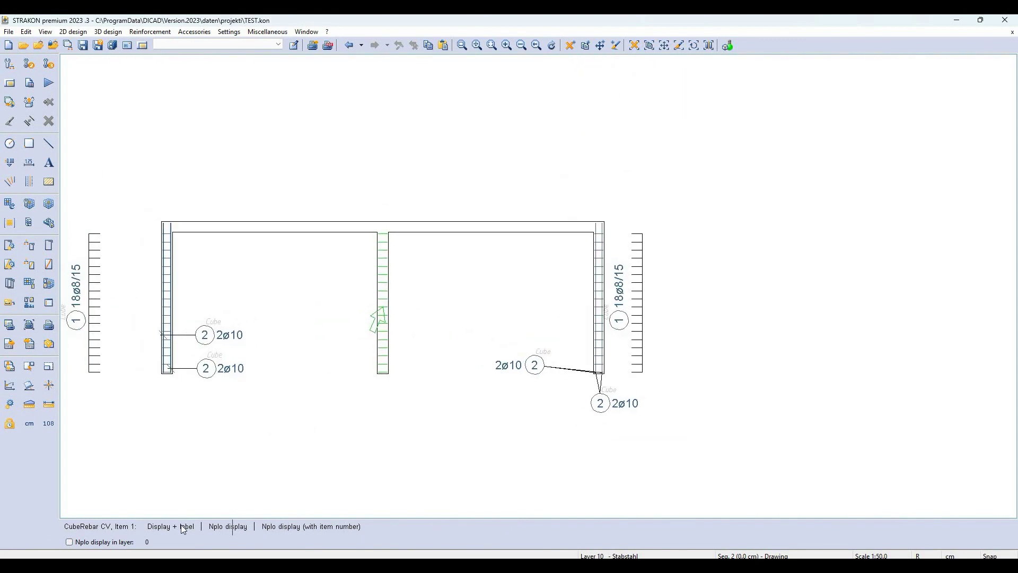
pyautogui.press('Return')
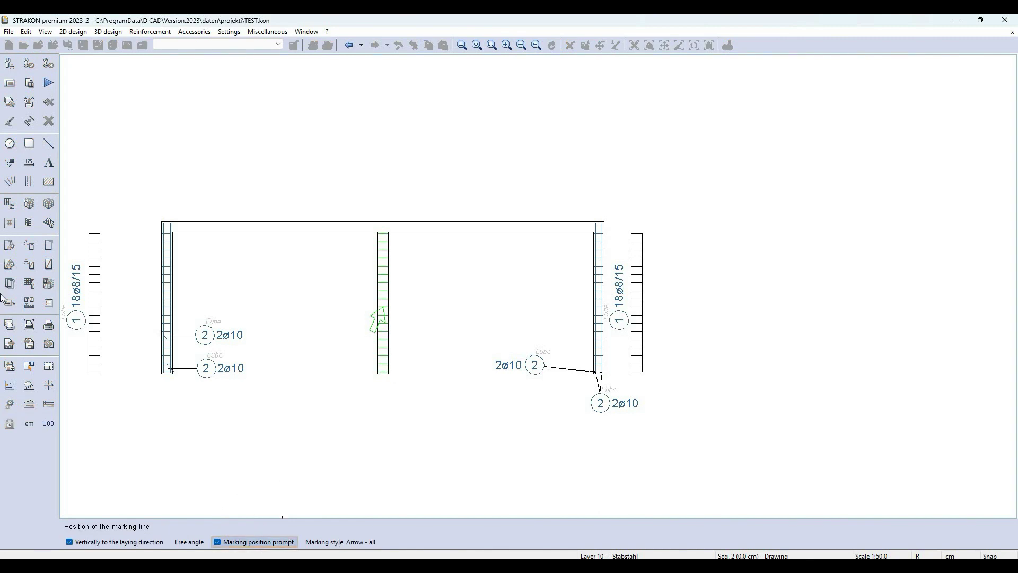
# Step: Mark the middle column's stirrups 18ø8/15 and place its first 2ø10 label below it
pyautogui.press('Return')
pyautogui.press('Return')
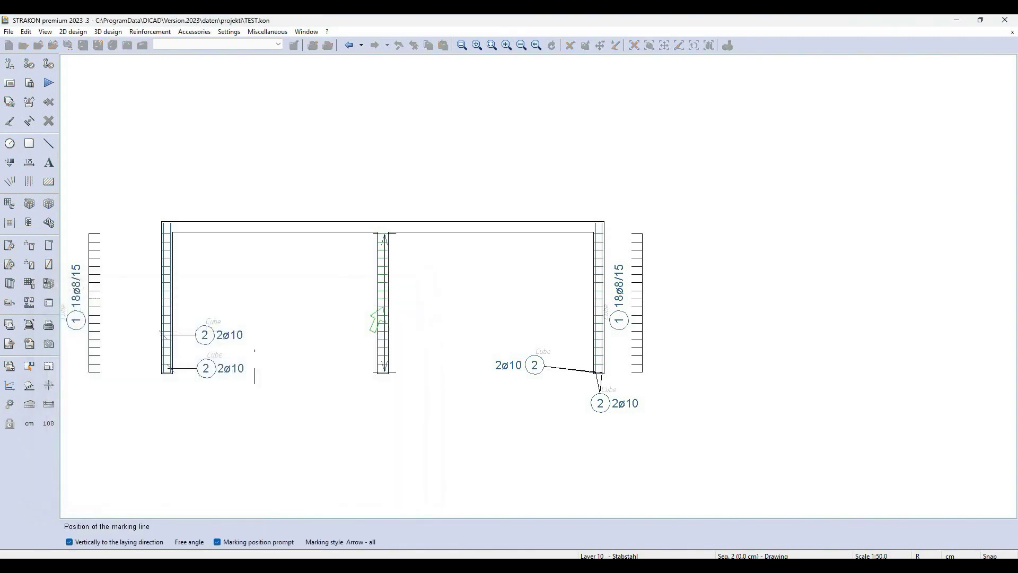
pyautogui.click(421, 320)
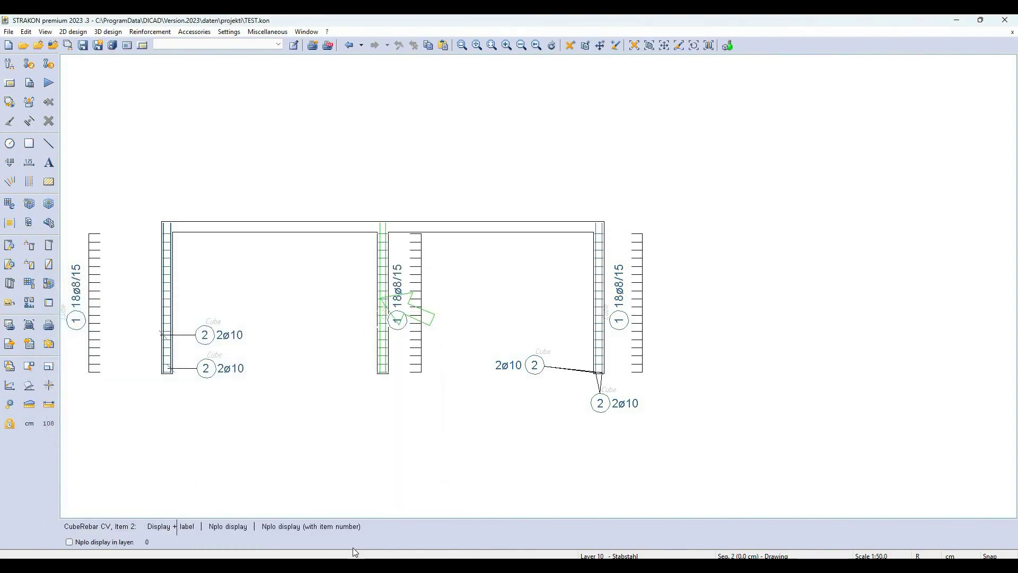
pyautogui.press('Return')
pyautogui.press('Return')
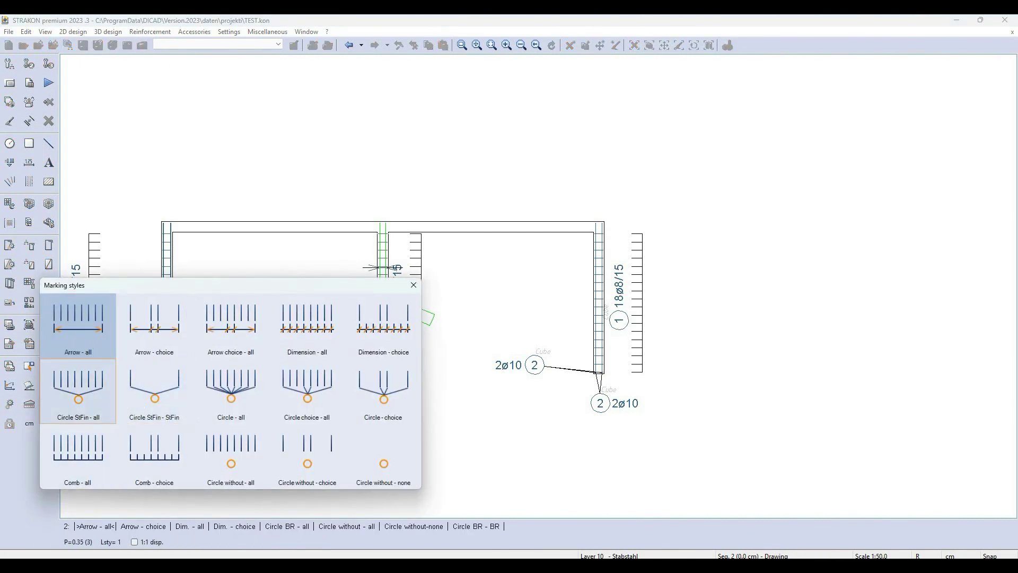
pyautogui.click(78, 323)
pyautogui.click(389, 399)
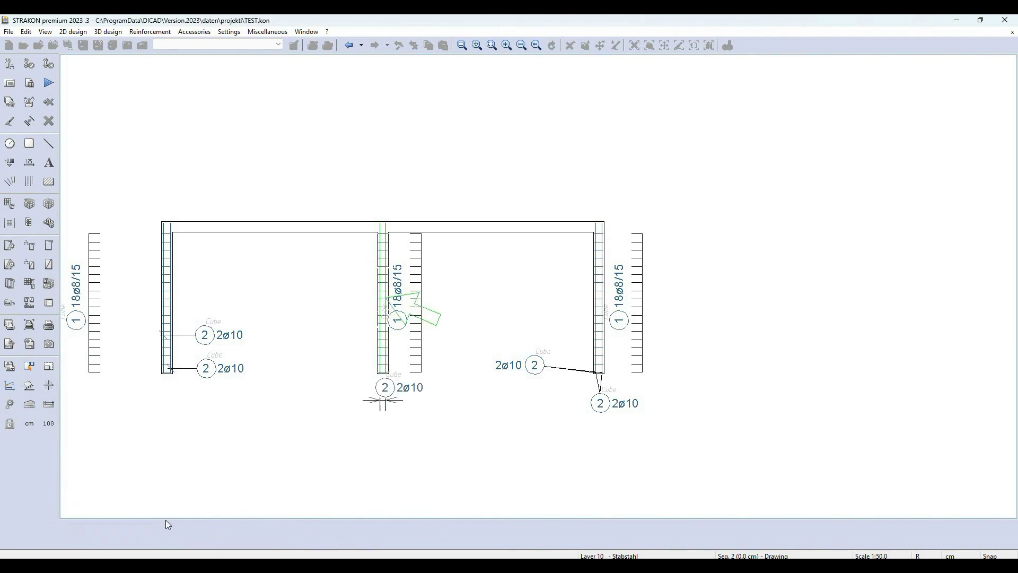
# Step: Place the middle column's second 2ø10 label lower down and set up a 'Comb - all' beam stirrup marking
pyautogui.click(171, 526)
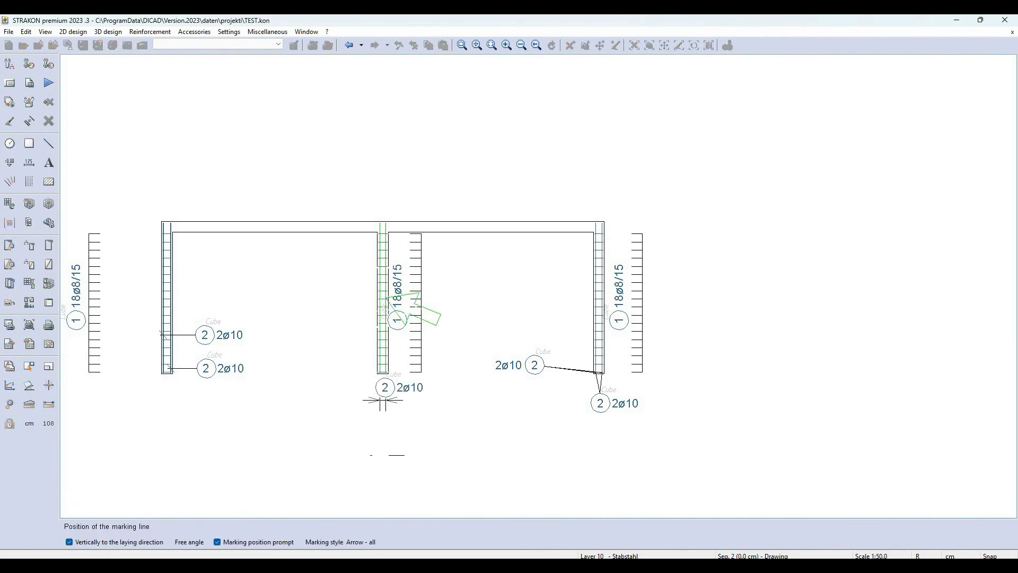
pyautogui.click(386, 454)
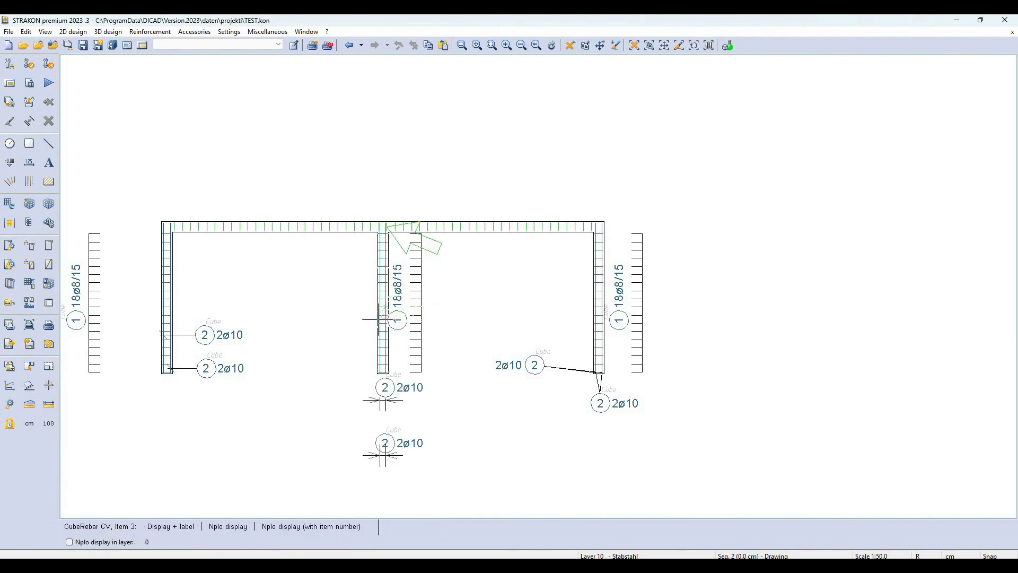
pyautogui.click(170, 526)
pyautogui.click(340, 541)
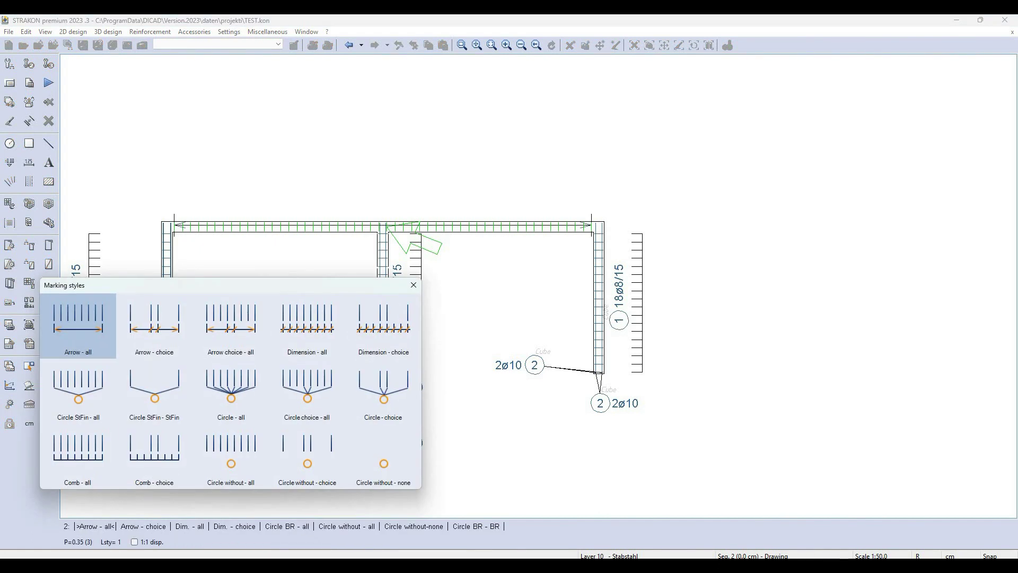
pyautogui.click(78, 456)
# Step: Place the 52ø8/15 stirrup marking above the top beam and the '4 2ø10' label under its bars
pyautogui.click(220, 179)
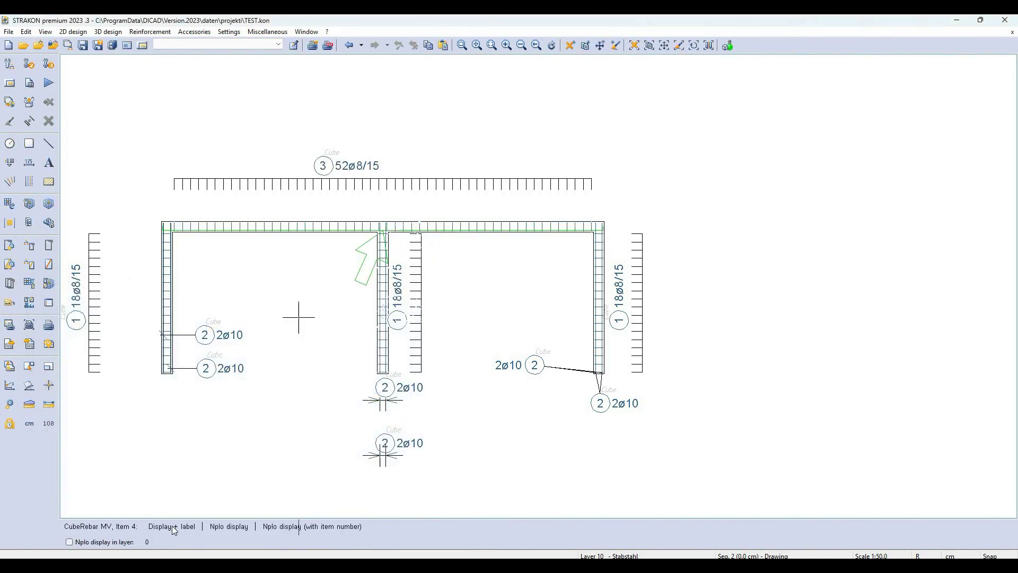
pyautogui.press('Return')
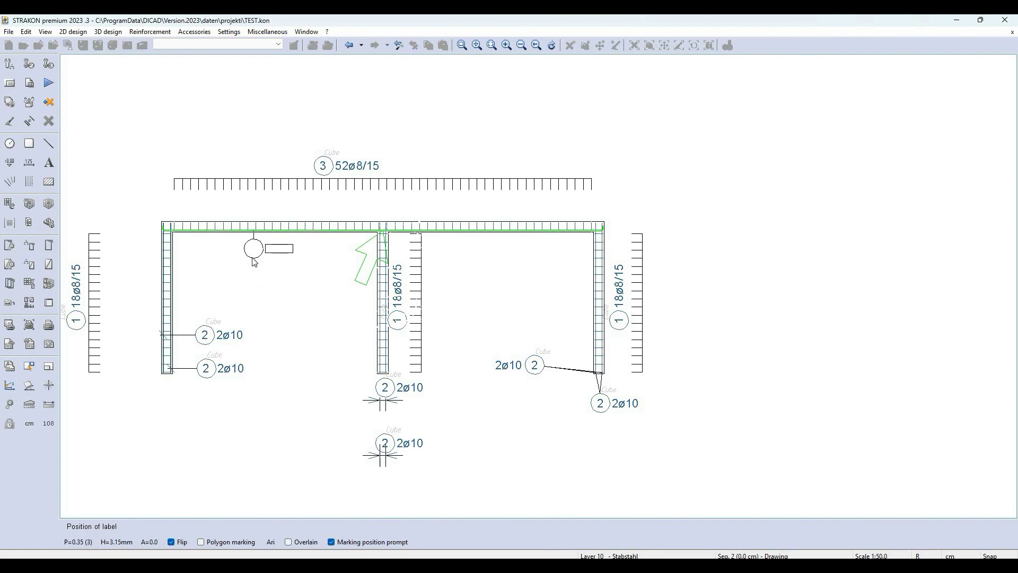
pyautogui.scroll(2, 253, 249)
pyautogui.click(251, 257)
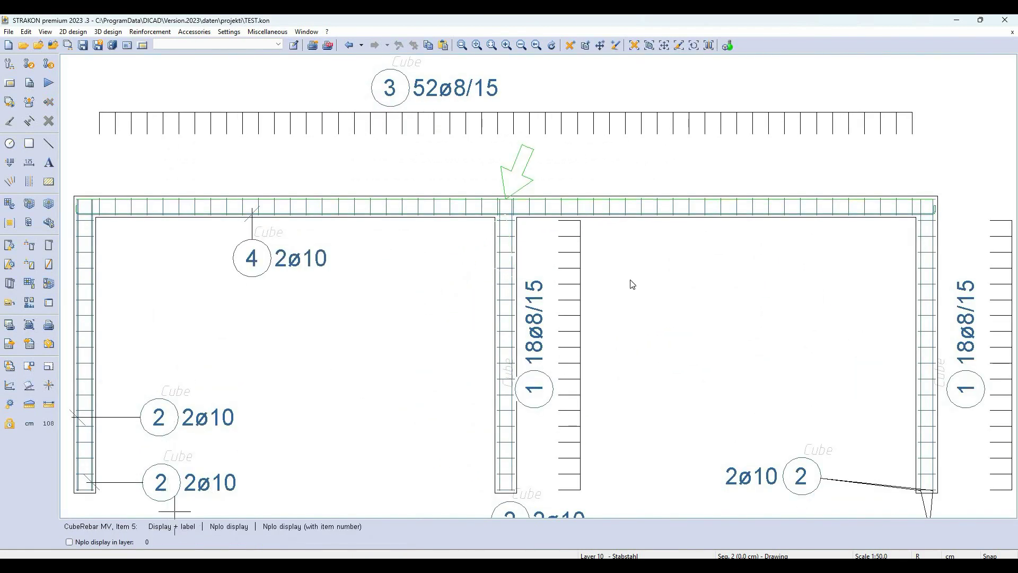
pyautogui.press('Return')
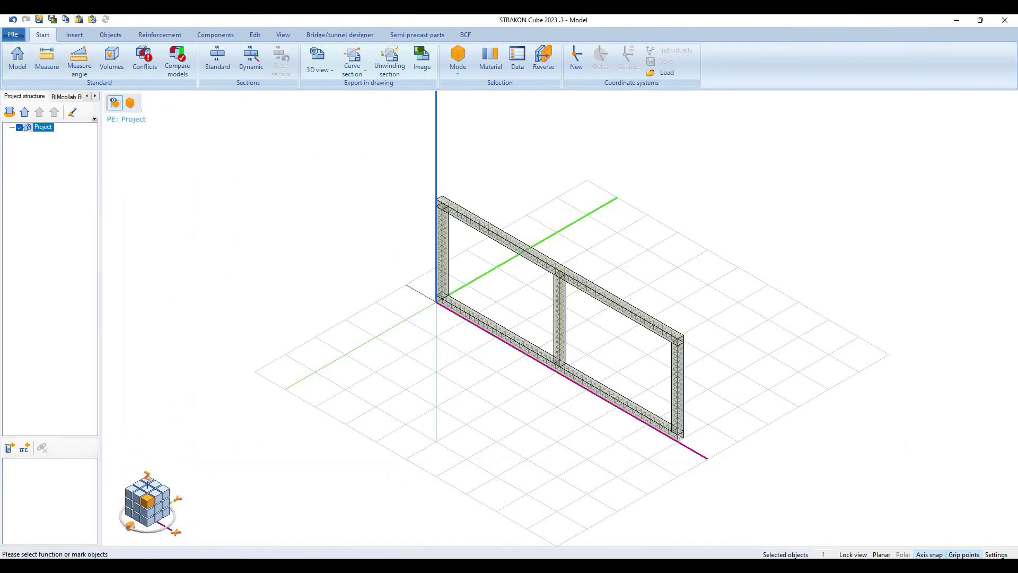
pyautogui.click(955, 20)
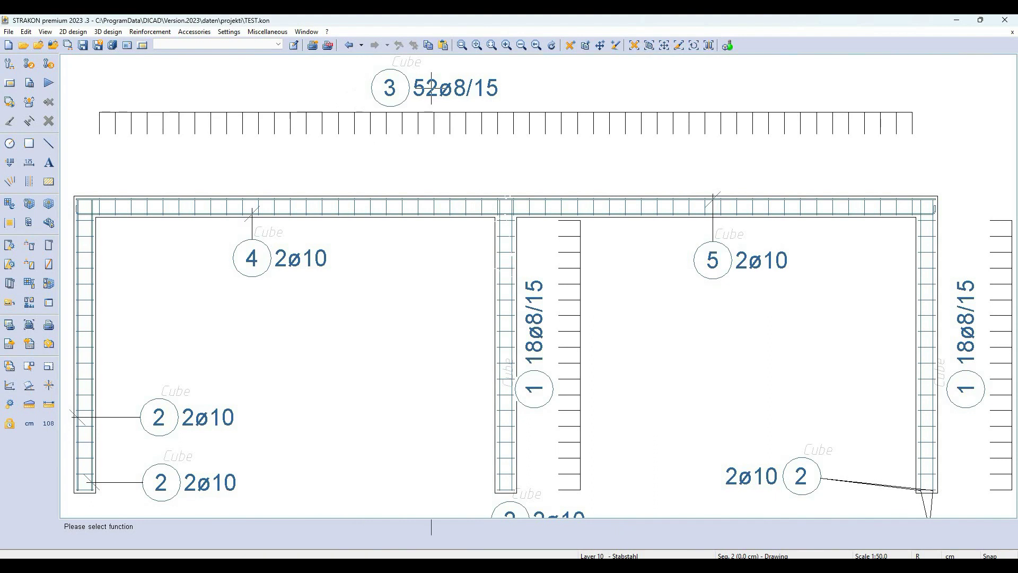
pyautogui.click(615, 45)
pyautogui.scroll(3, 571, 202)
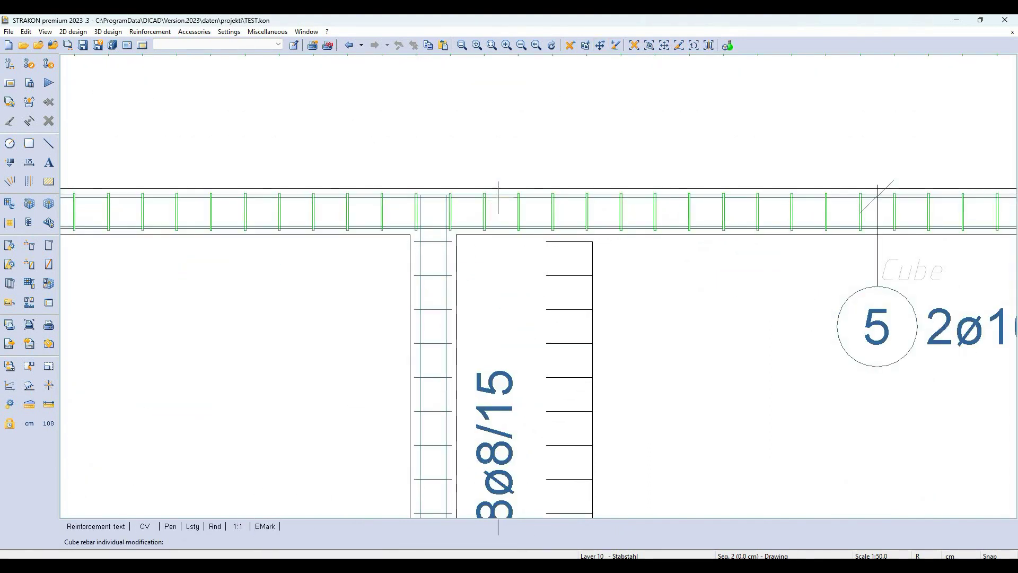
pyautogui.rightClick(600, 130)
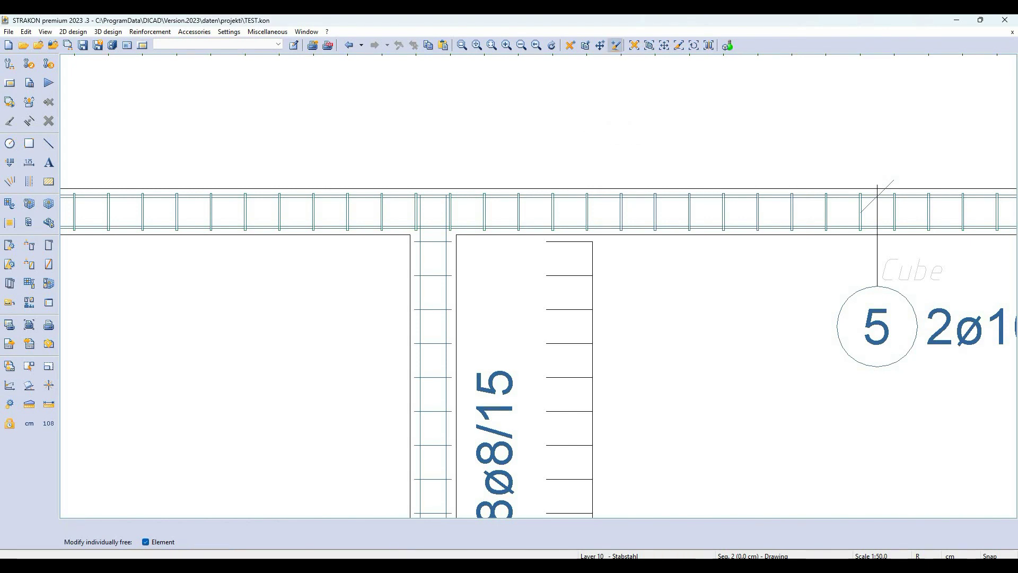
pyautogui.click(435, 274)
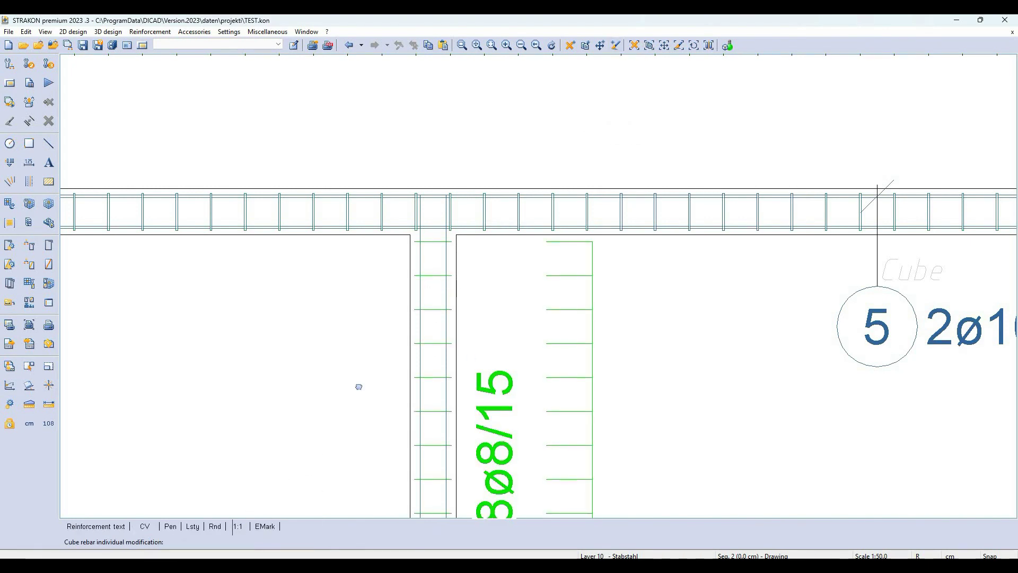
pyautogui.scroll(-3, 358, 387)
pyautogui.moveTo(64, 323); pyautogui.dragTo(407, 220, button='middle')
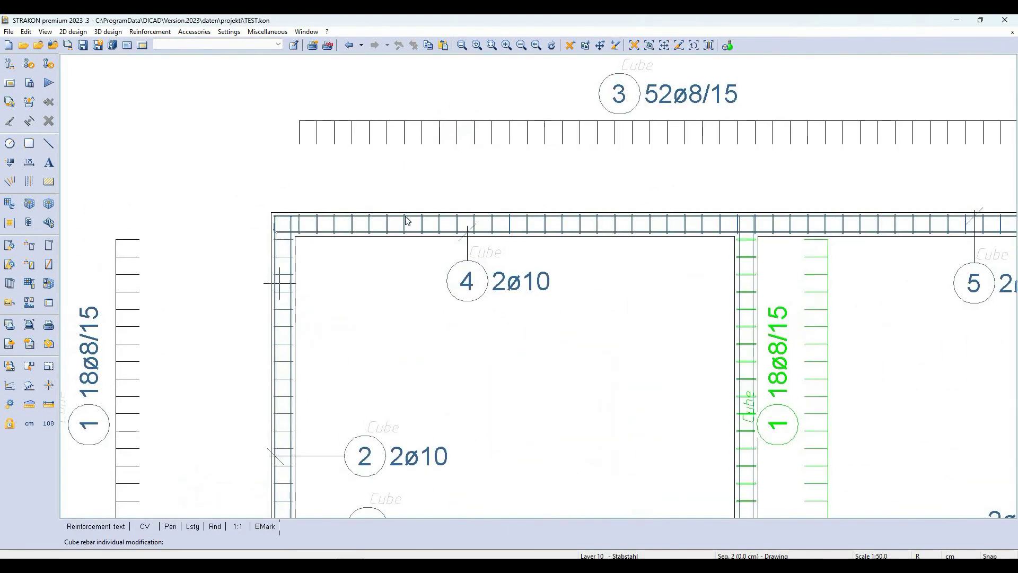
pyautogui.scroll(3, 280, 263)
pyautogui.rightClick(369, 204)
pyautogui.click(435, 212)
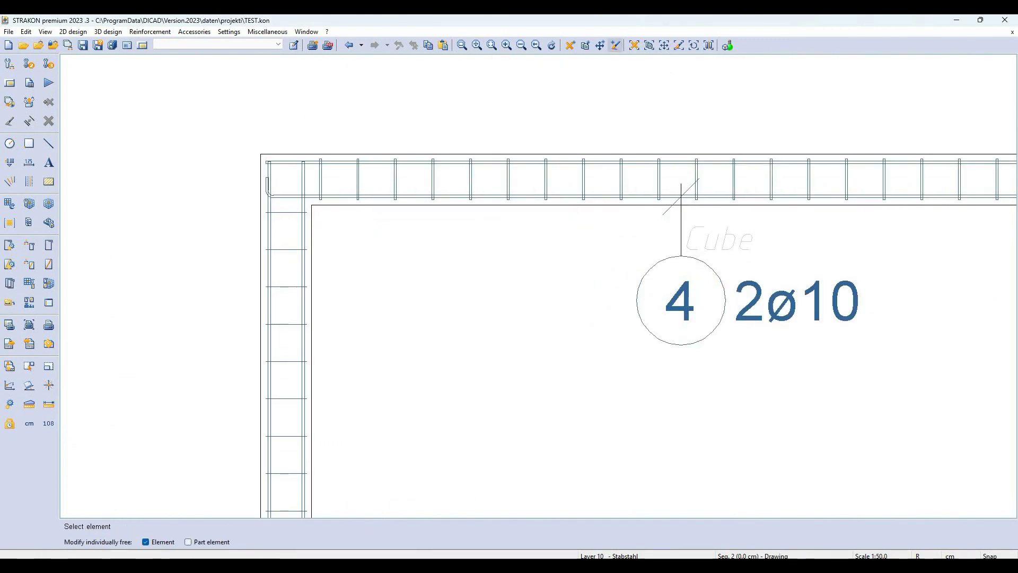
pyautogui.click(284, 214)
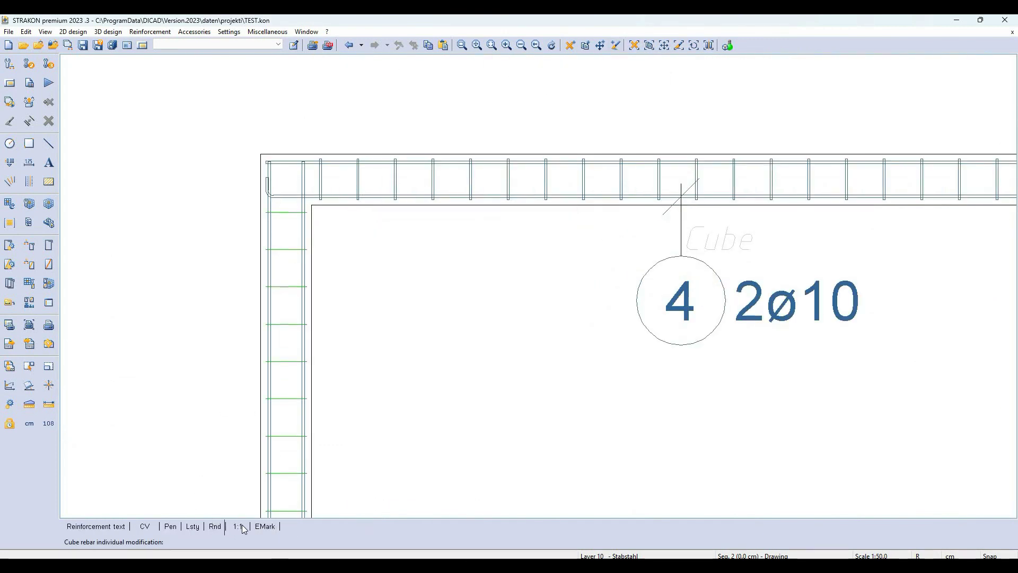
pyautogui.rightClick(436, 343)
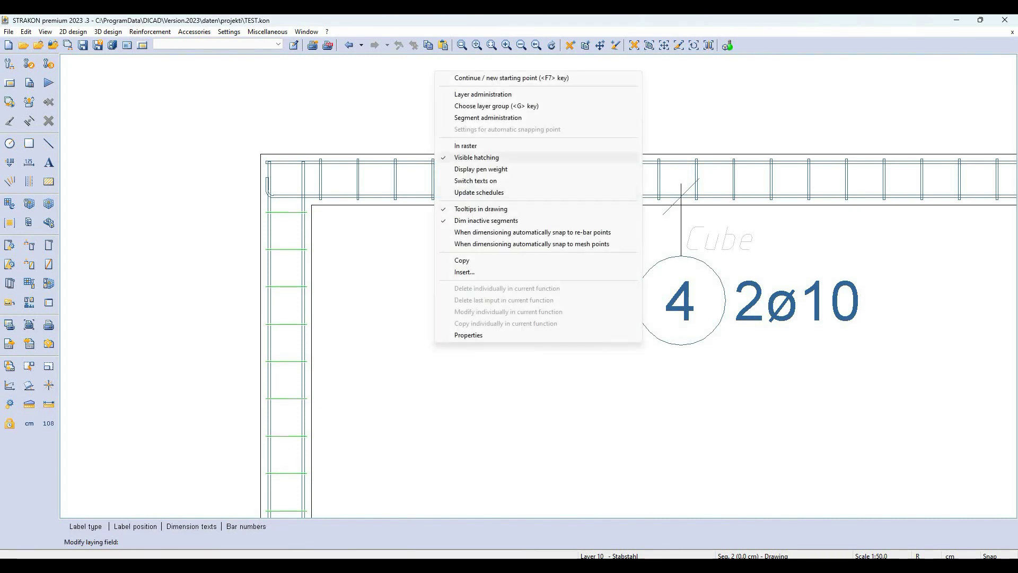
pyautogui.click(615, 46)
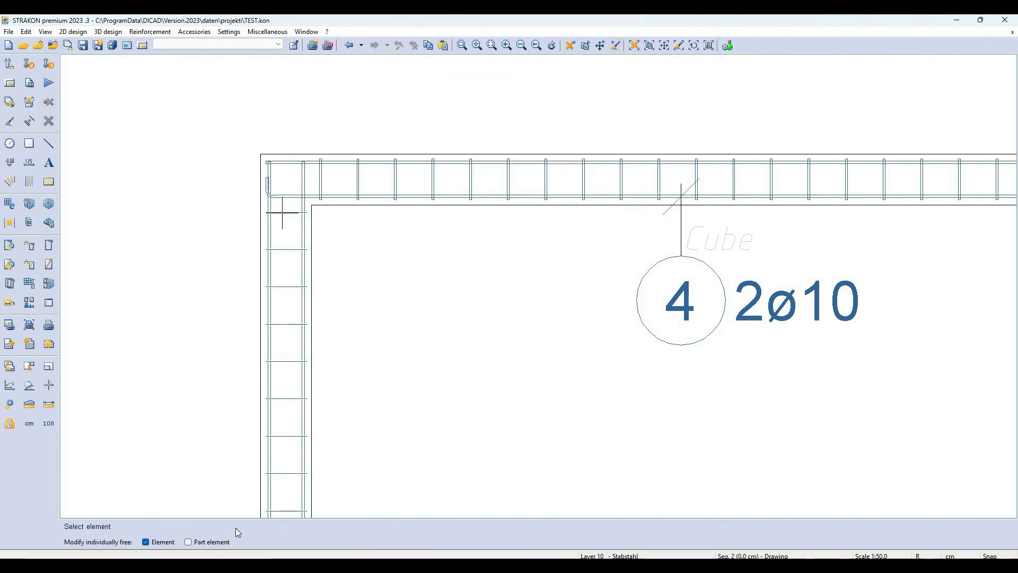
pyautogui.scroll(-5, 557, 387)
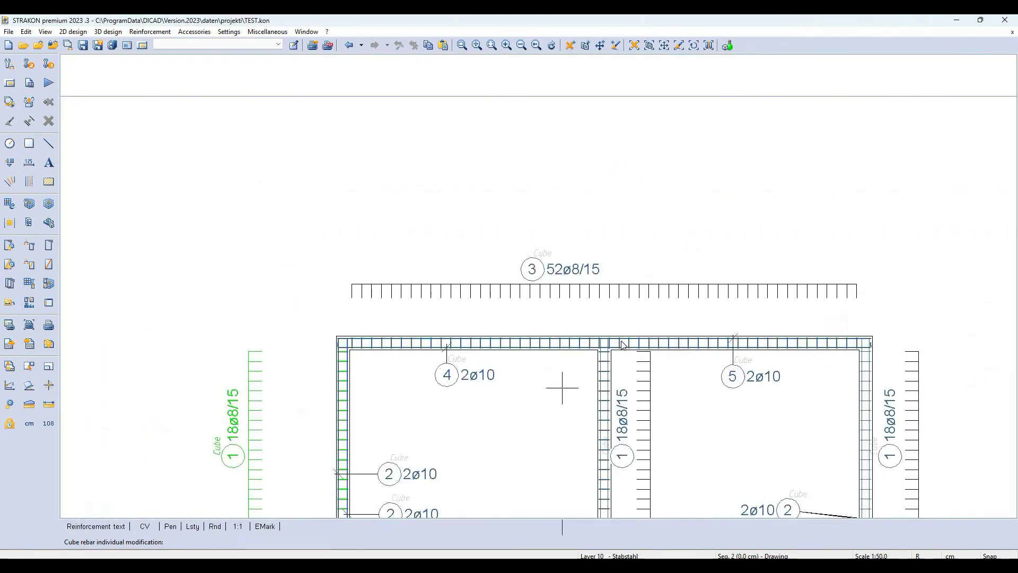
pyautogui.rightClick(615, 68)
pyautogui.click(634, 46)
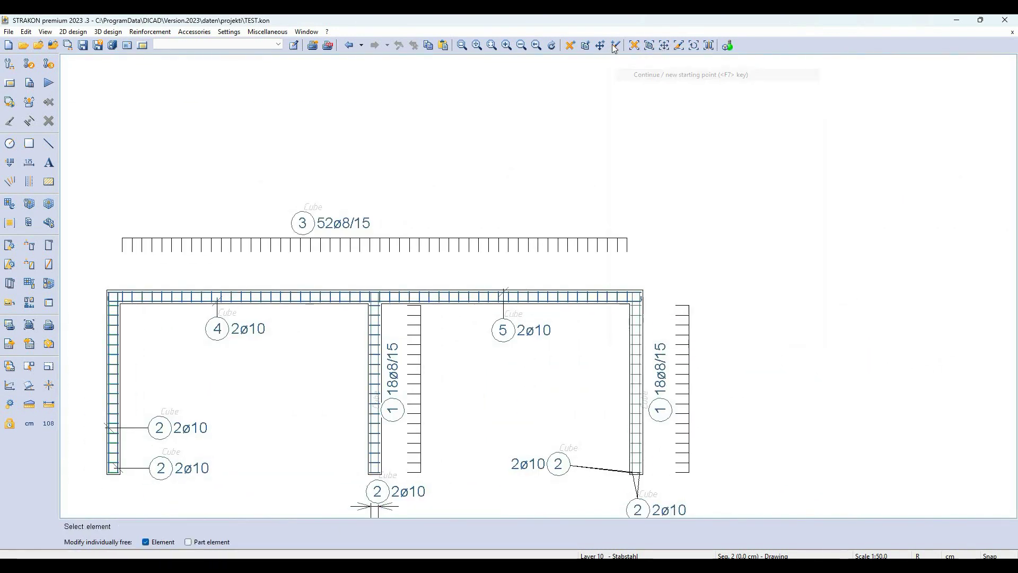
pyautogui.scroll(2, 646, 305)
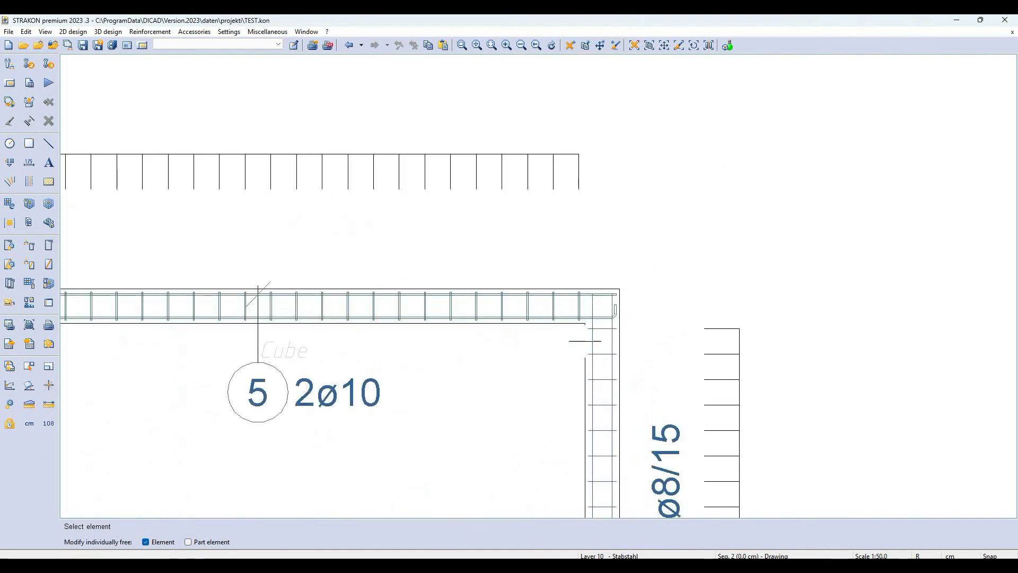
pyautogui.scroll(2, 645, 305)
pyautogui.click(645, 383)
pyautogui.rightClick(642, 108)
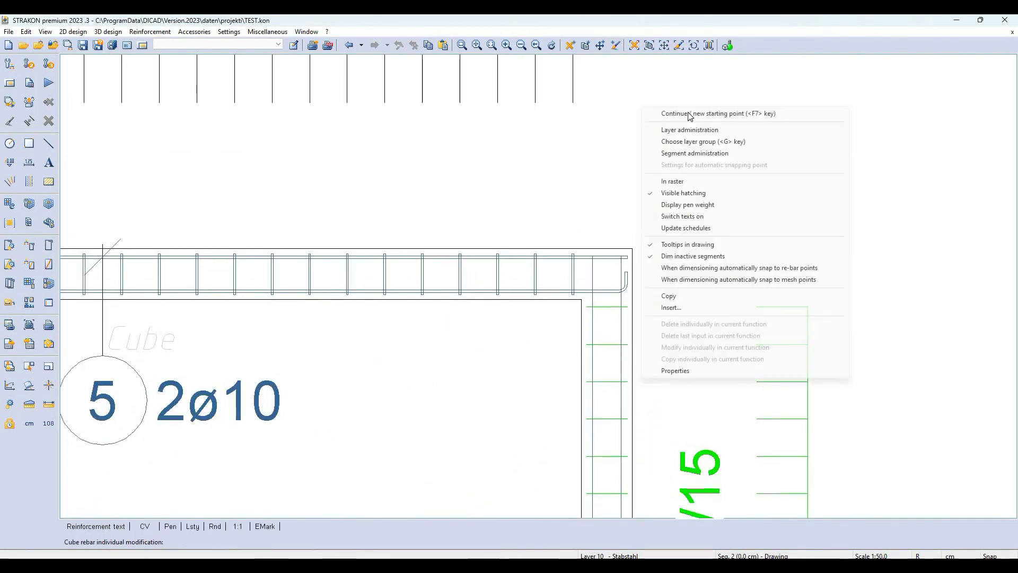
pyautogui.press('Escape')
pyautogui.scroll(-1, 655, 189)
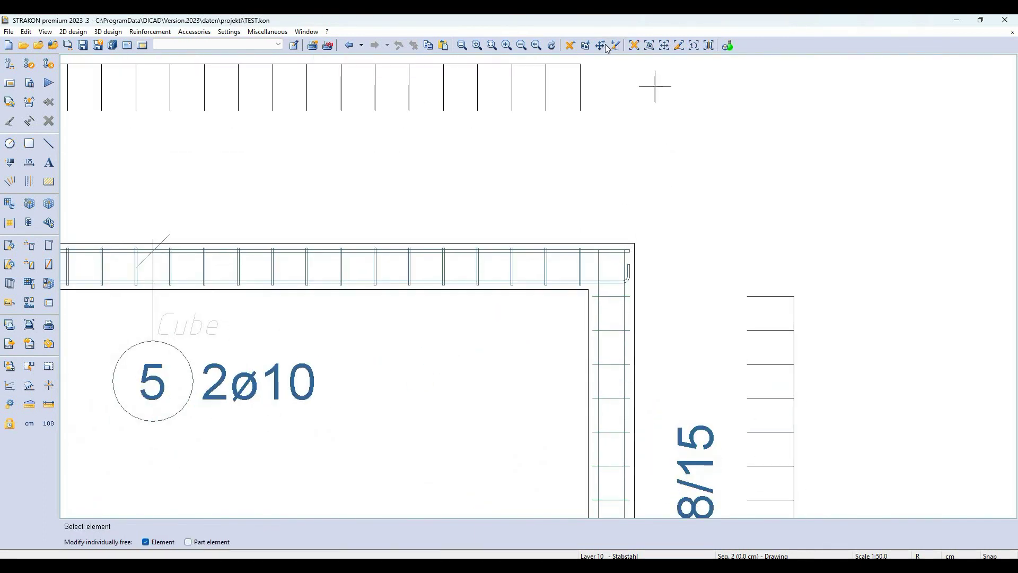
pyautogui.scroll(1, 638, 288)
pyautogui.scroll(1, 597, 298)
pyautogui.click(598, 299)
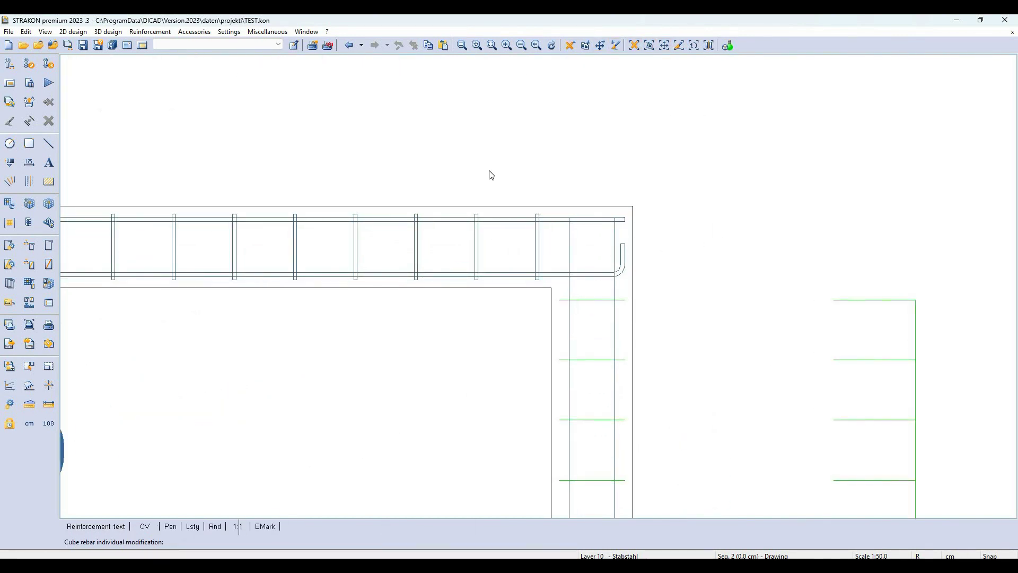
pyautogui.rightClick(428, 142)
pyautogui.click(477, 146)
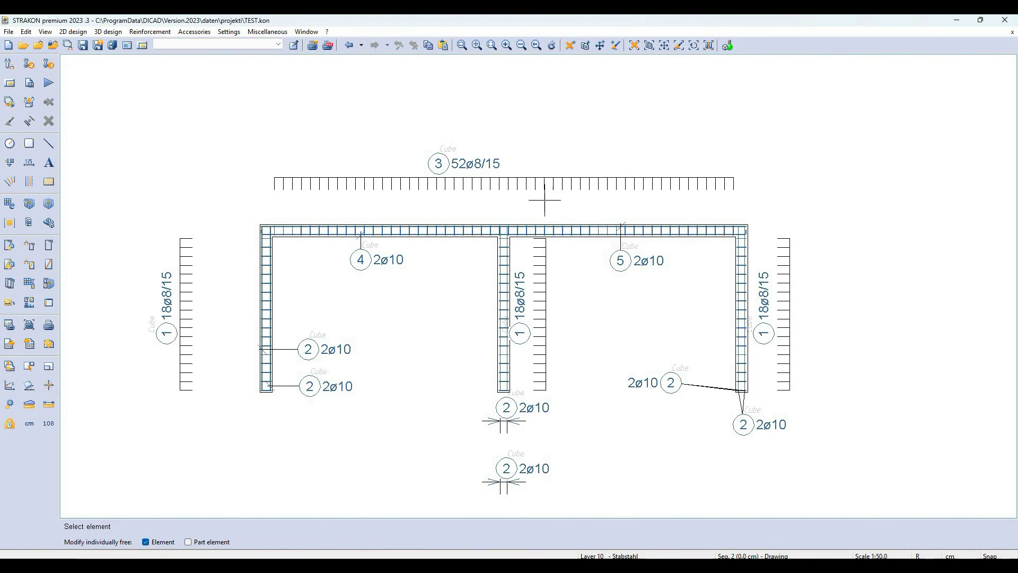
pyautogui.scroll(-1, 538, 196)
# Step: Create a BR-grouped bending list of bar items 1–5 and place it below the frame
pyautogui.click(48, 163)
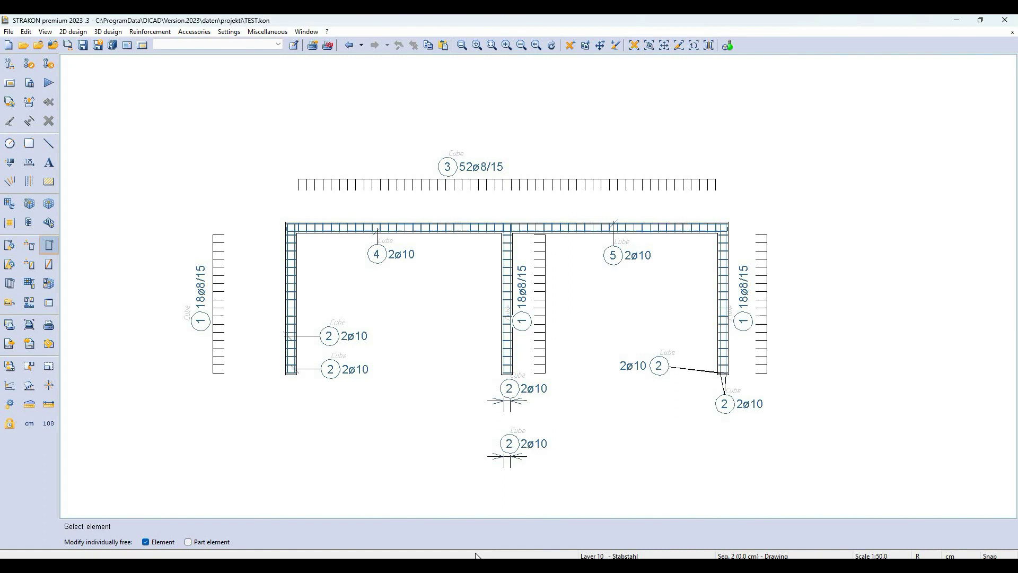
pyautogui.press('Escape')
pyautogui.click(474, 526)
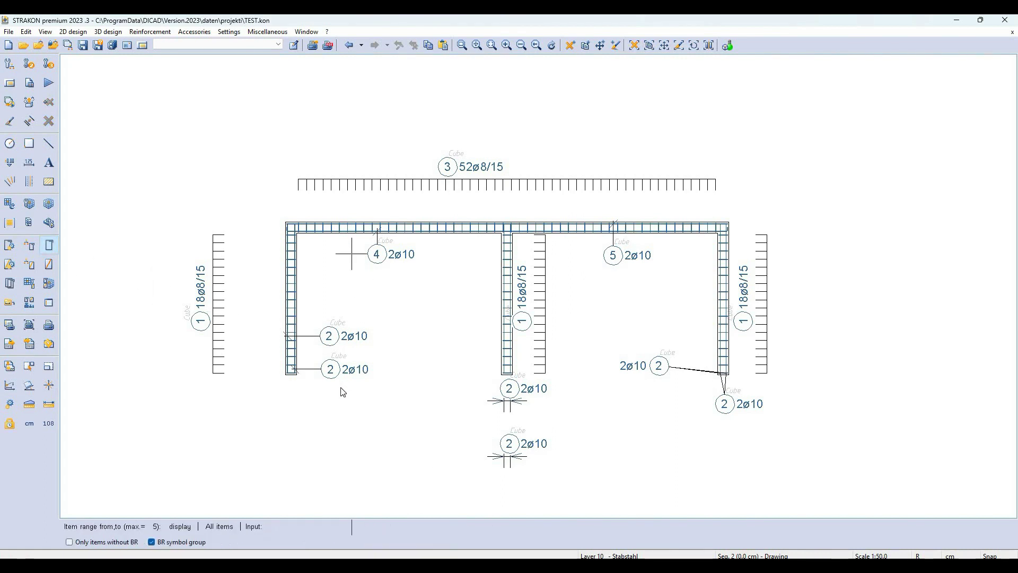
pyautogui.press('Return')
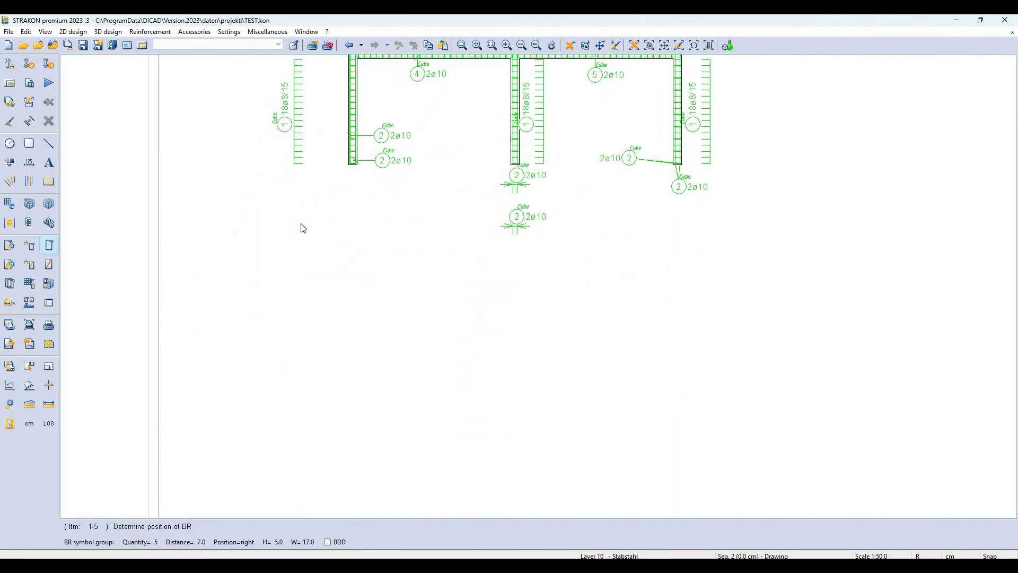
pyautogui.click(284, 331)
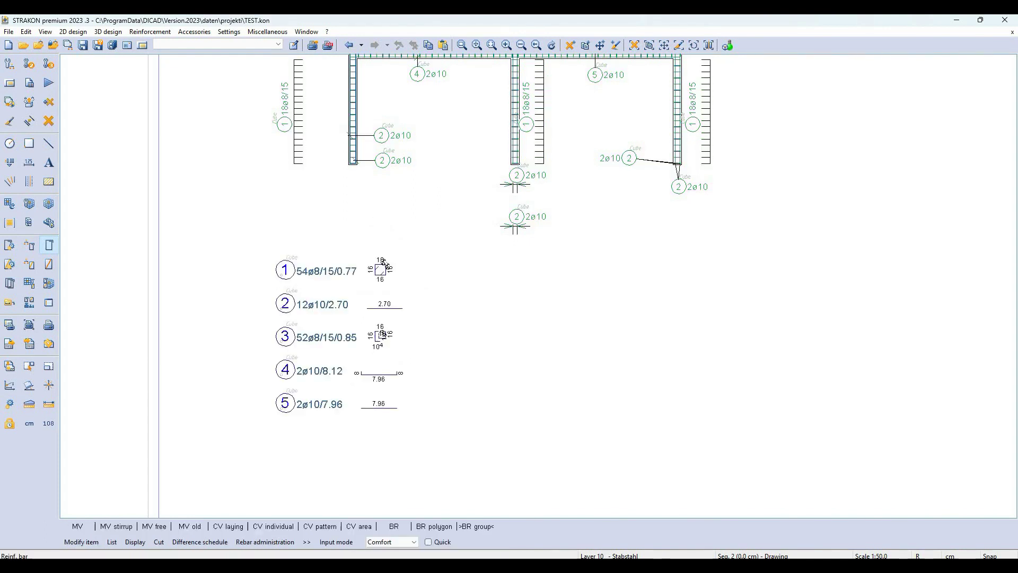
pyautogui.scroll(3, 366, 336)
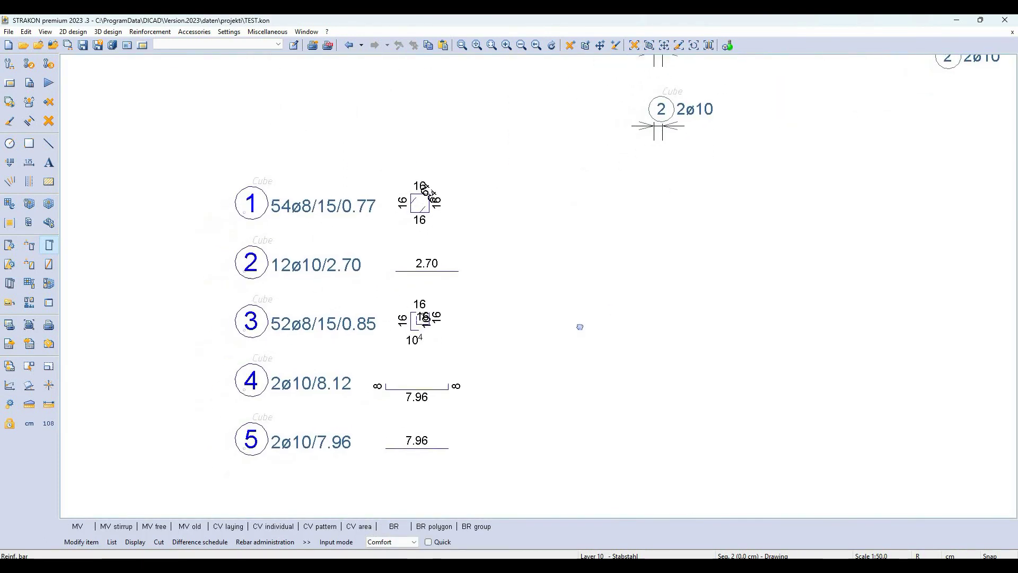
pyautogui.scroll(-1, 544, 306)
pyautogui.scroll(-2, 575, 329)
pyautogui.scroll(-1, 583, 313)
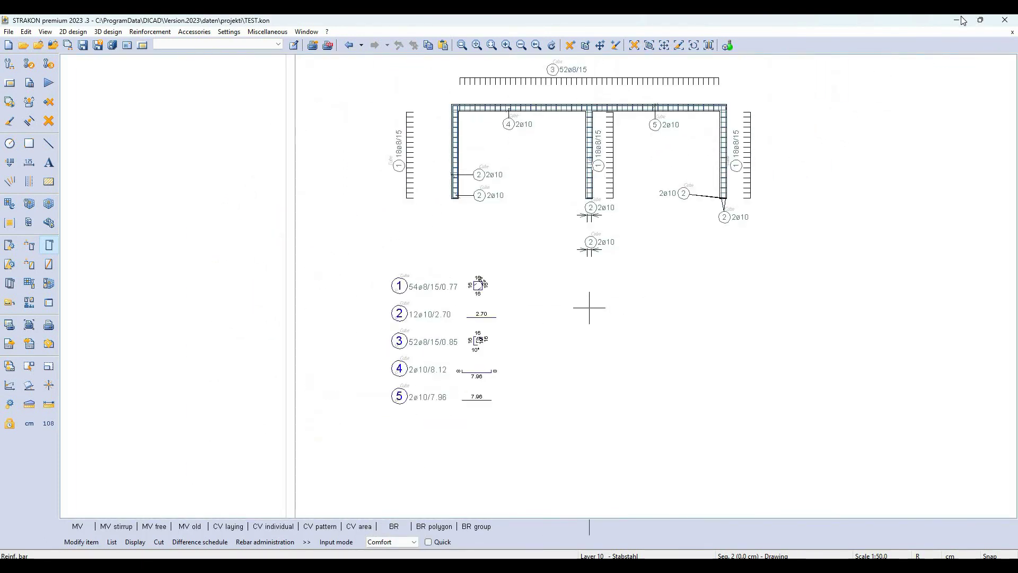
pyautogui.press('super+d')
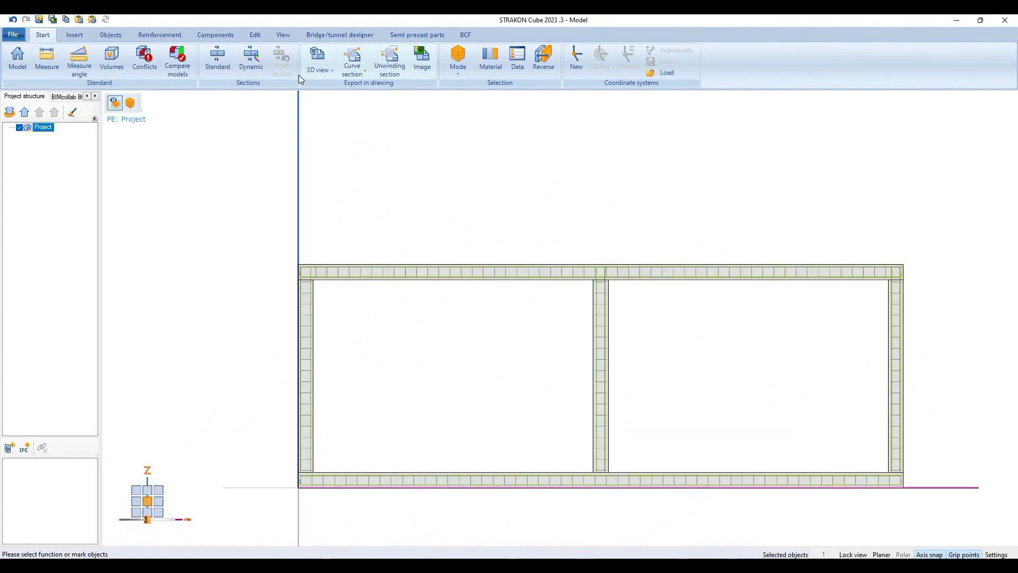
# Step: Section the left bay's top beam crosswise and place the four-bar cross-section right of the frame
pyautogui.press('s')
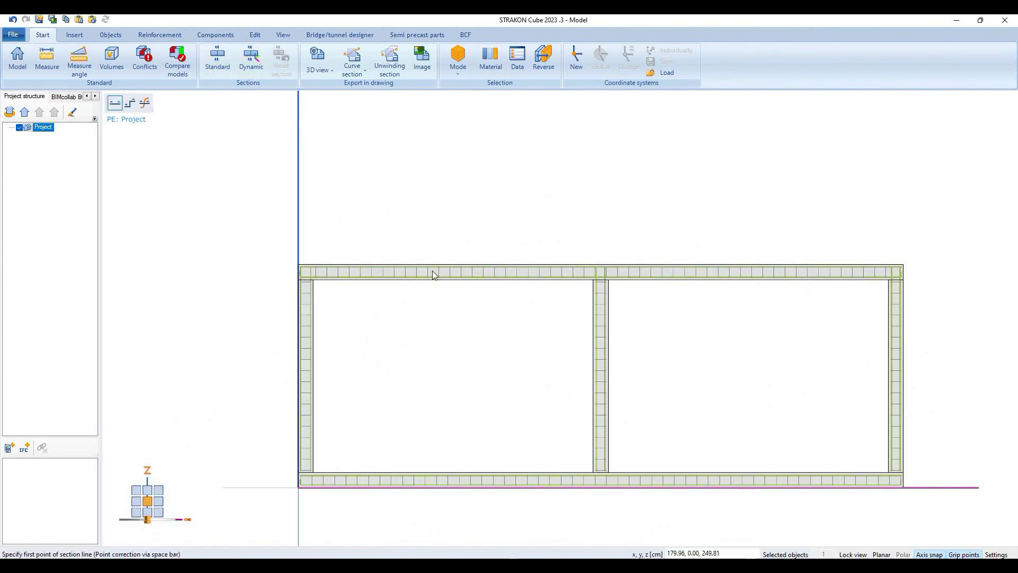
pyautogui.click(429, 247)
pyautogui.click(430, 285)
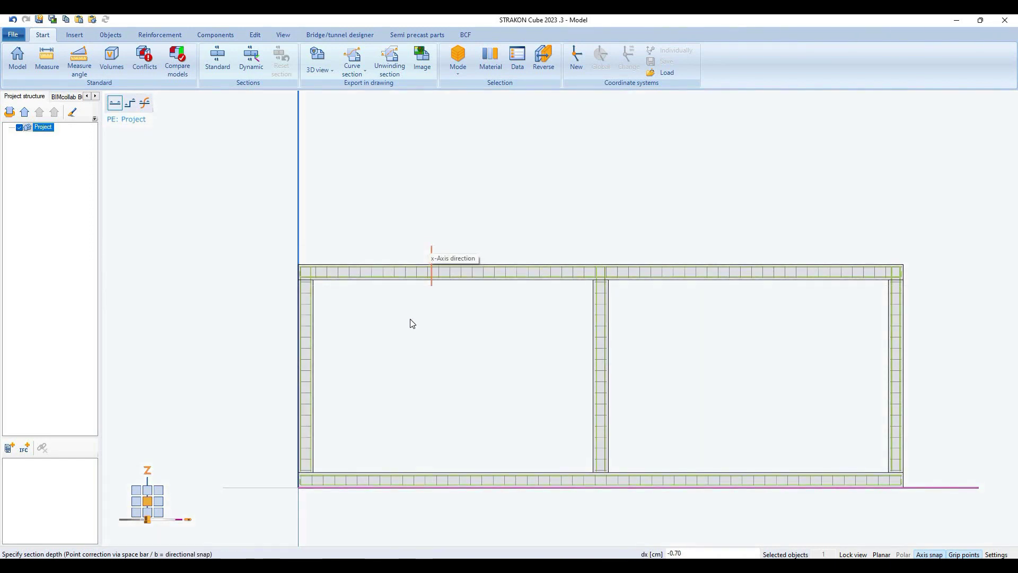
pyautogui.click(400, 332)
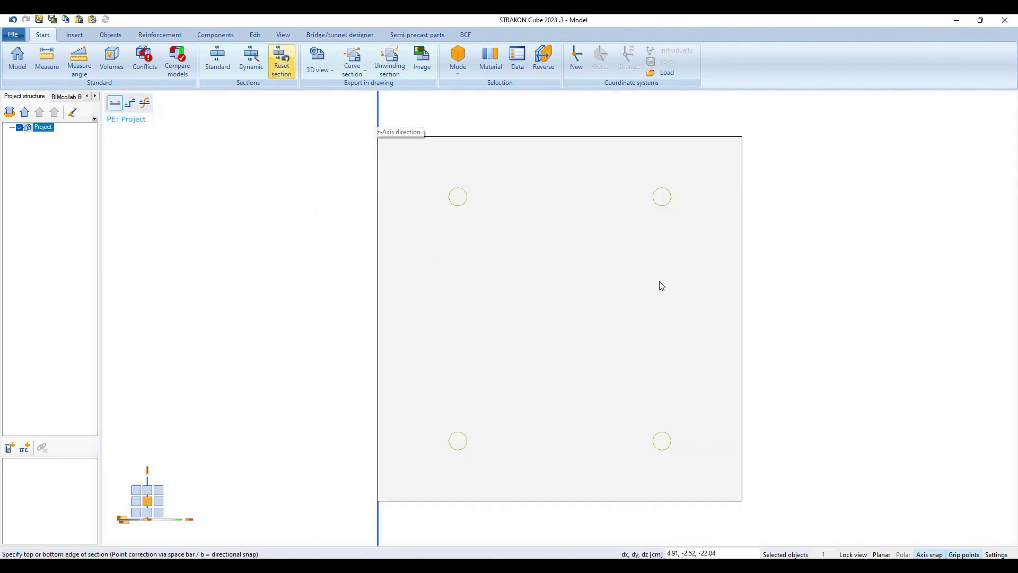
pyautogui.click(702, 180)
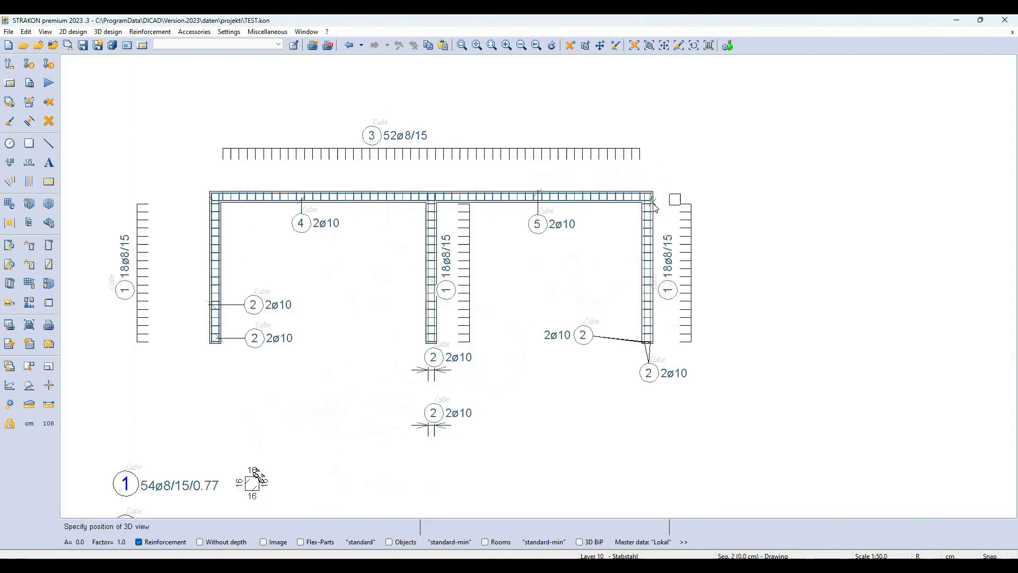
pyautogui.click(759, 210)
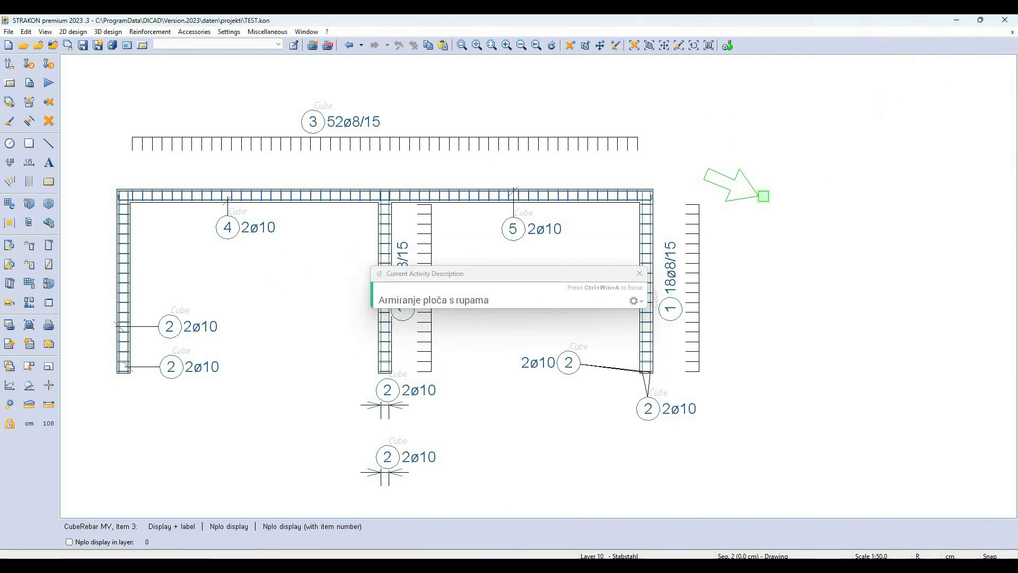
# Step: Label the beam cross-section's bars as positions 3, 4 and 5
pyautogui.click(807, 192)
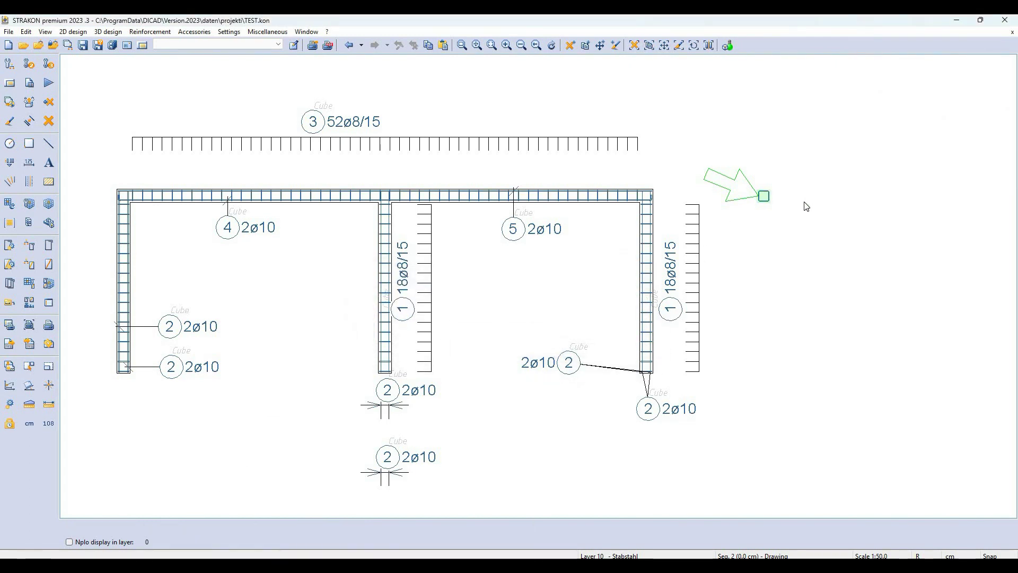
pyautogui.scroll(2, 804, 196)
pyautogui.scroll(1, 804, 202)
pyautogui.click(807, 205)
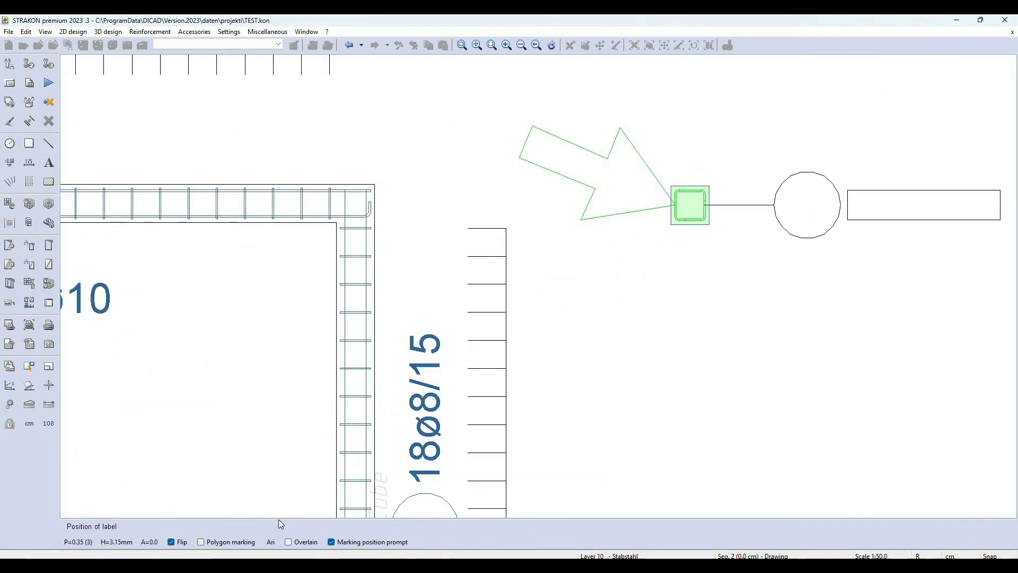
pyautogui.click(695, 342)
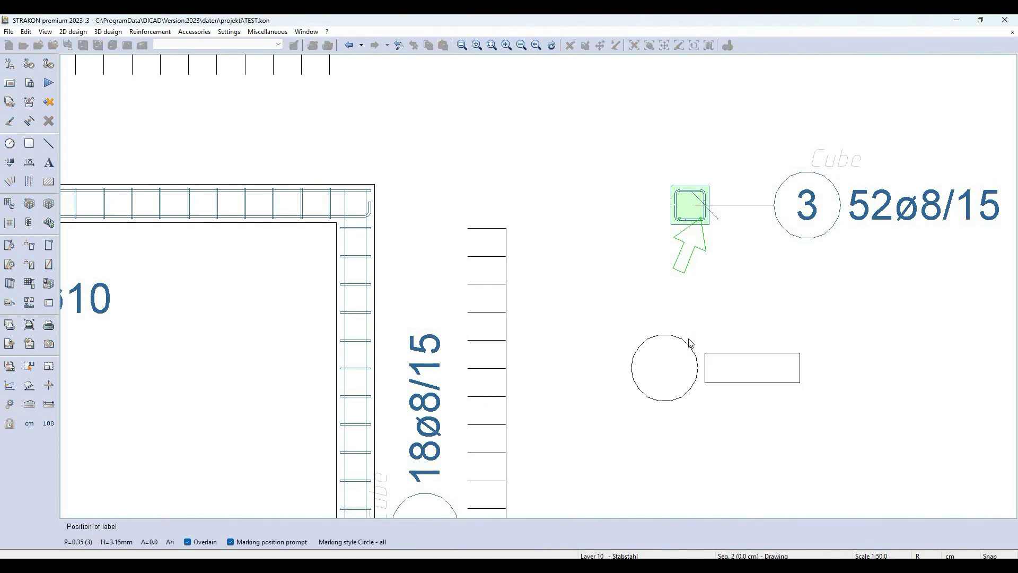
pyautogui.click(694, 326)
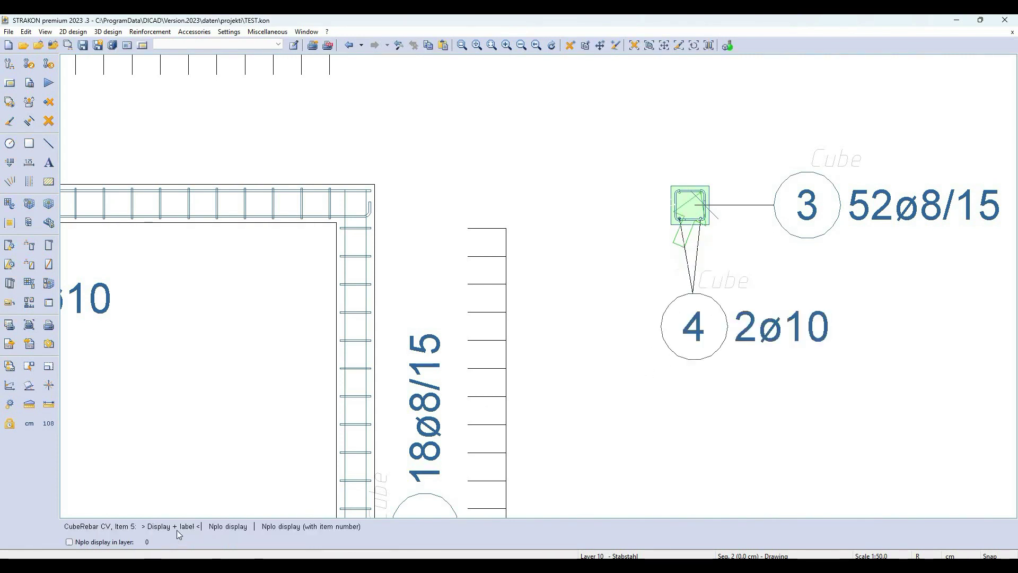
pyautogui.click(695, 104)
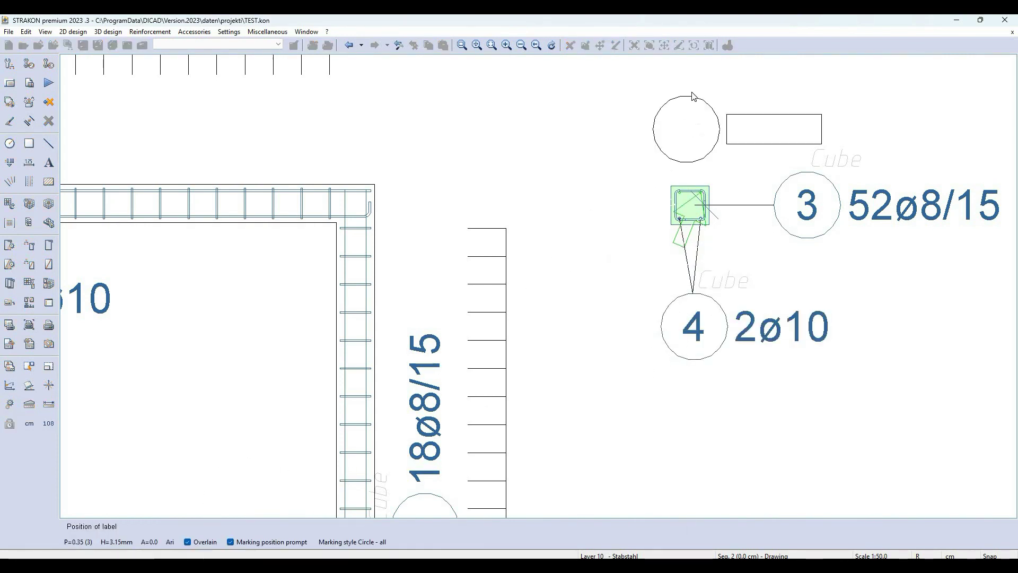
pyautogui.click(688, 158)
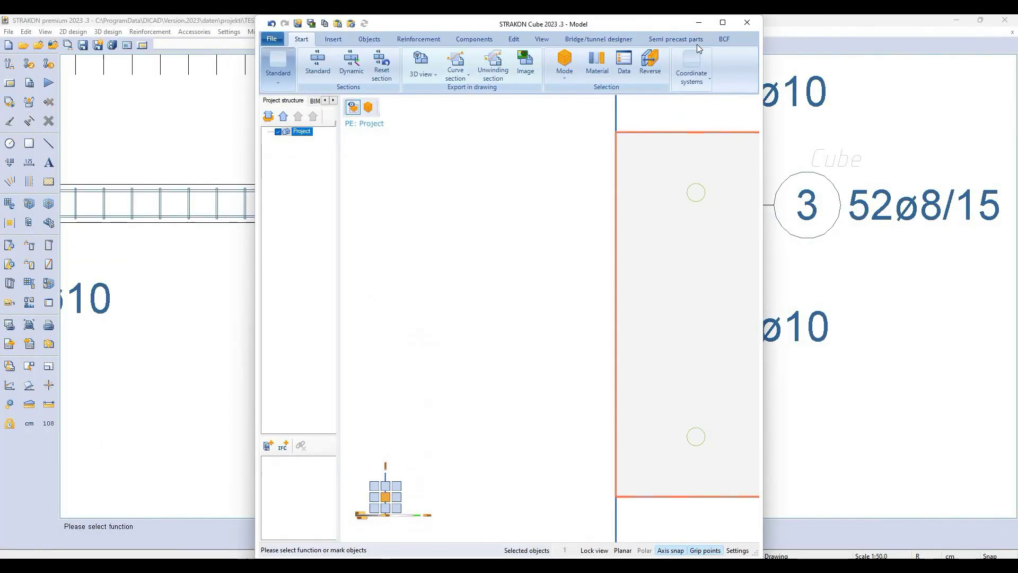
# Step: Zoom out and pan over the whole drawing, then return to STRAKON Cube
pyautogui.scroll(-2, 703, 231)
pyautogui.scroll(-2, 703, 231)
pyautogui.scroll(-1, 703, 231)
pyautogui.scroll(-1, 703, 231)
pyautogui.moveTo(484, 304); pyautogui.dragTo(498, 286, button='middle')
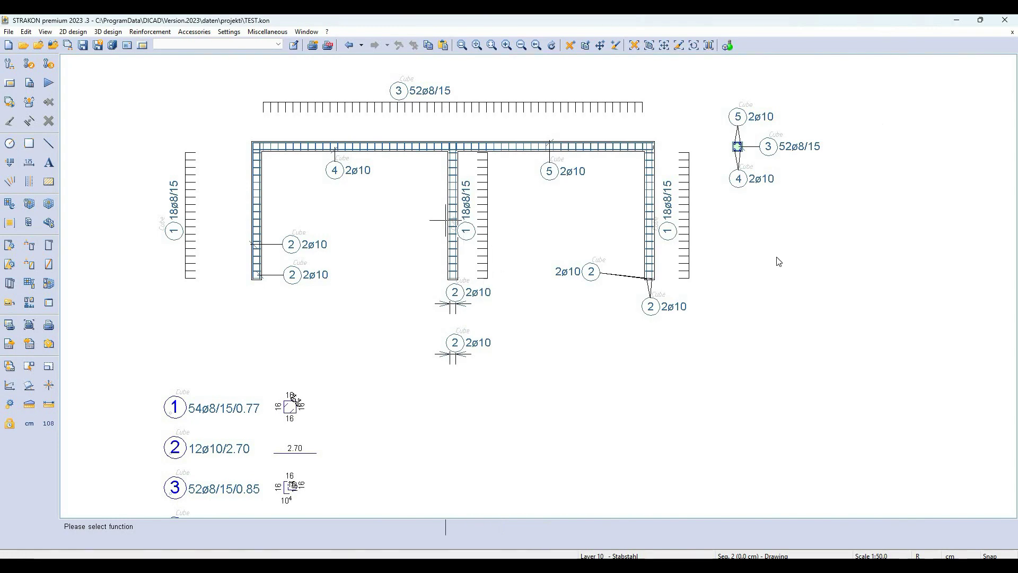
pyautogui.click(957, 19)
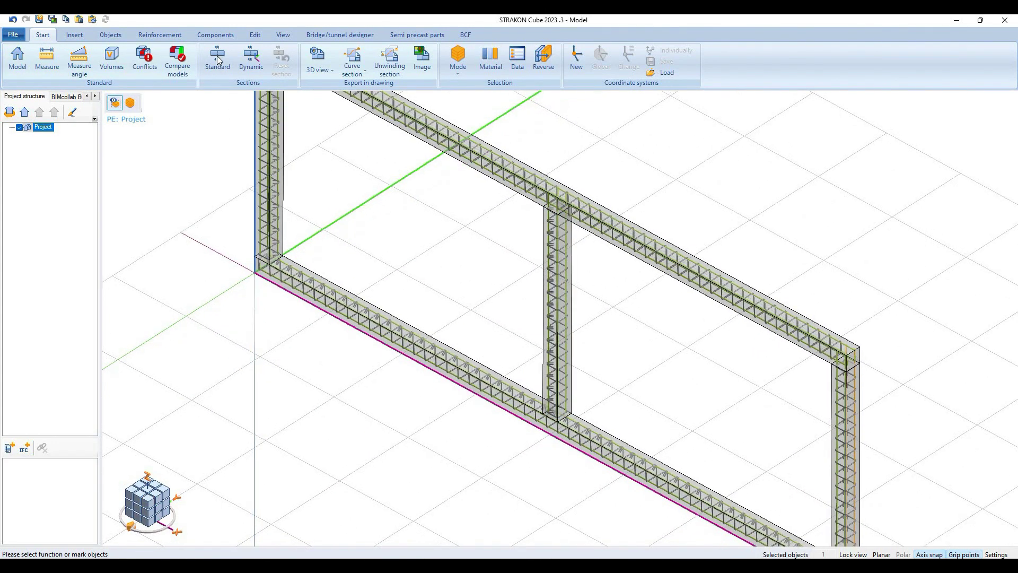
# Step: Cut a standard cross-section through the middle column and place it above the frame
pyautogui.press('s')
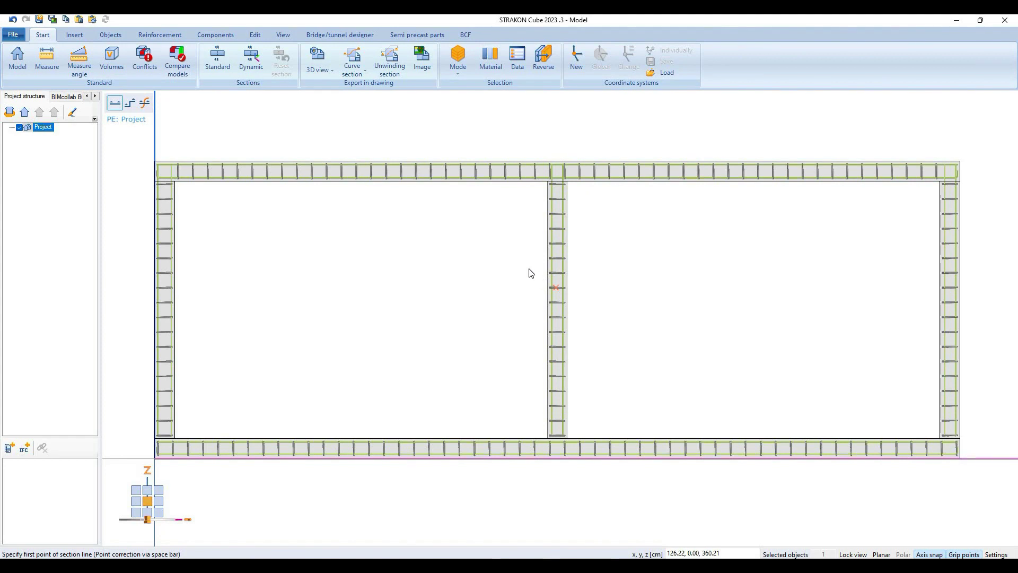
pyautogui.scroll(1, 542, 272)
pyautogui.click(586, 276)
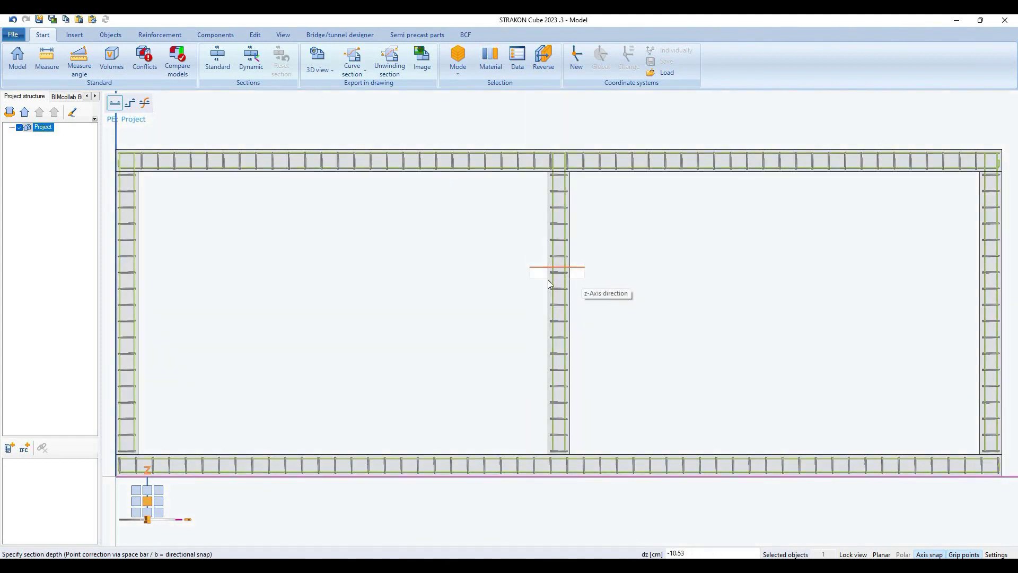
pyautogui.click(548, 281)
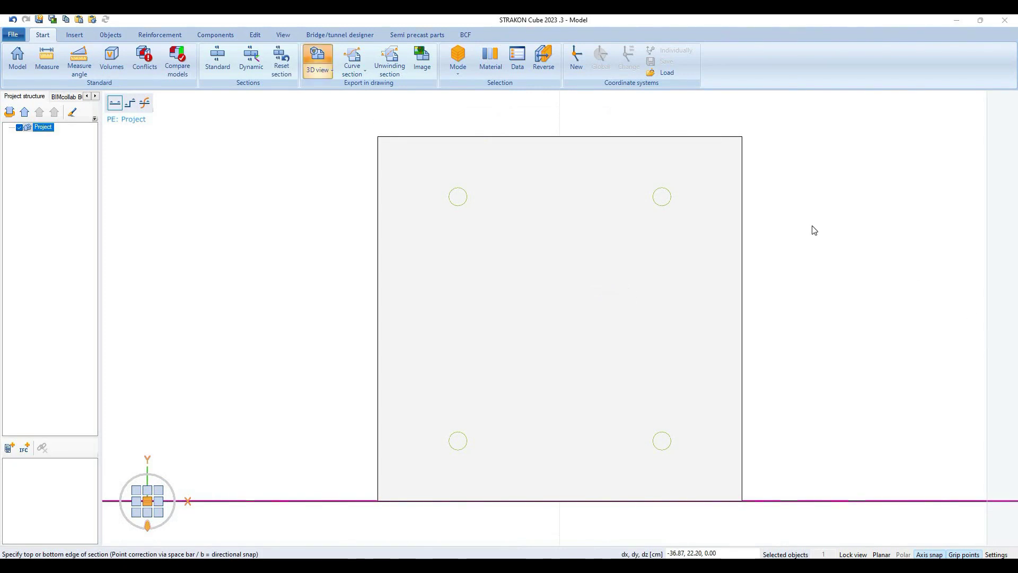
pyautogui.click(811, 228)
pyautogui.click(672, 166)
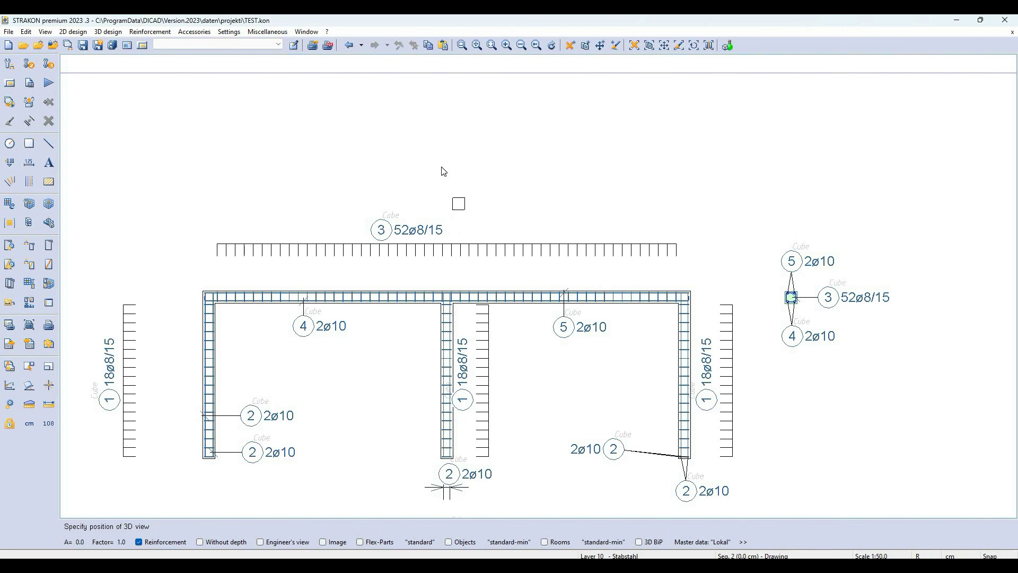
pyautogui.click(447, 162)
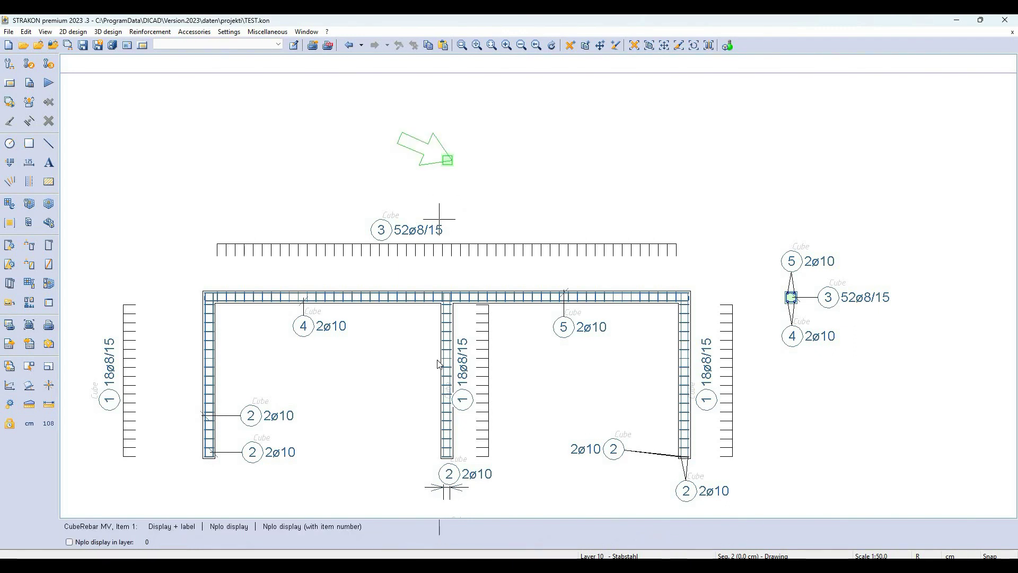
# Step: Label the 18ø8/15 stirrups and both pairs of 2ø10 bars on the middle-column section
pyautogui.click(493, 168)
pyautogui.scroll(2, 471, 160)
pyautogui.scroll(3, 471, 160)
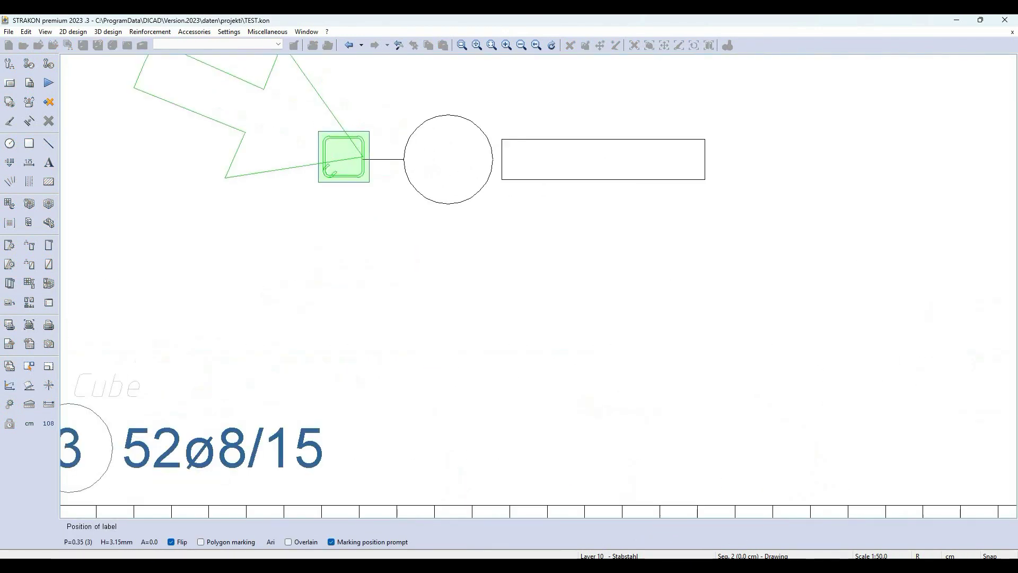
pyautogui.click(452, 154)
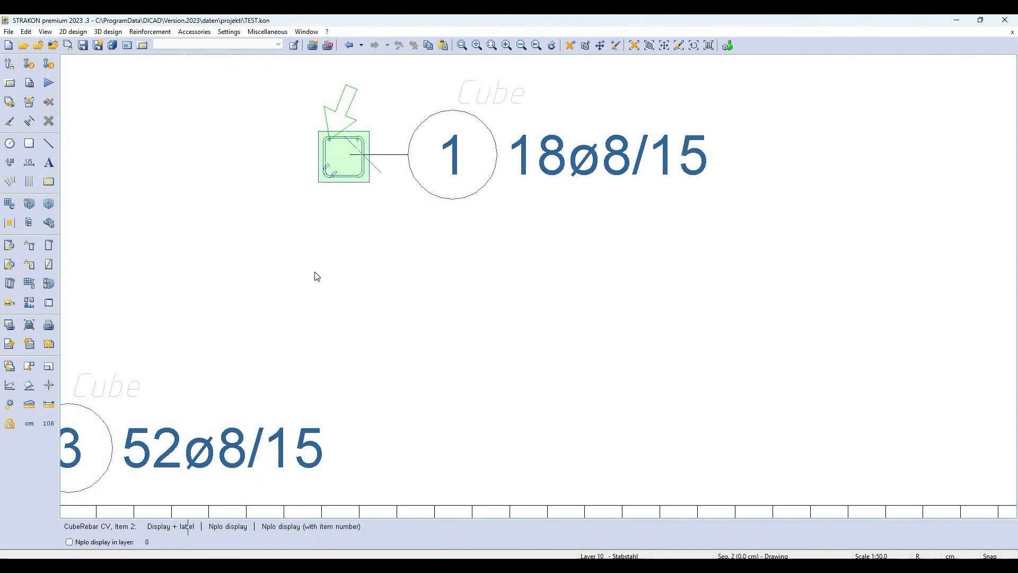
pyautogui.click(345, 303)
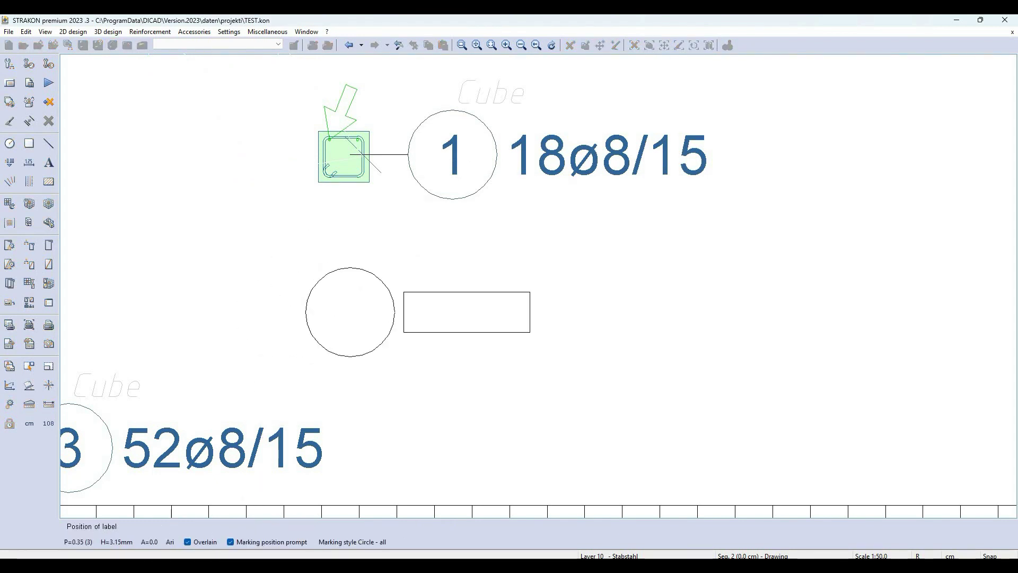
pyautogui.click(349, 312)
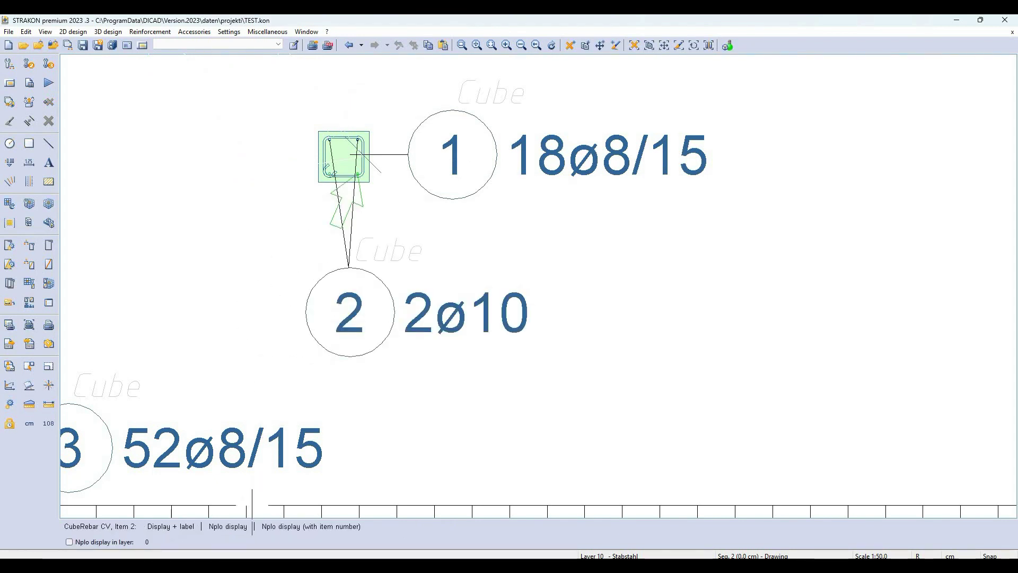
pyautogui.click(347, 330)
pyautogui.click(371, 330)
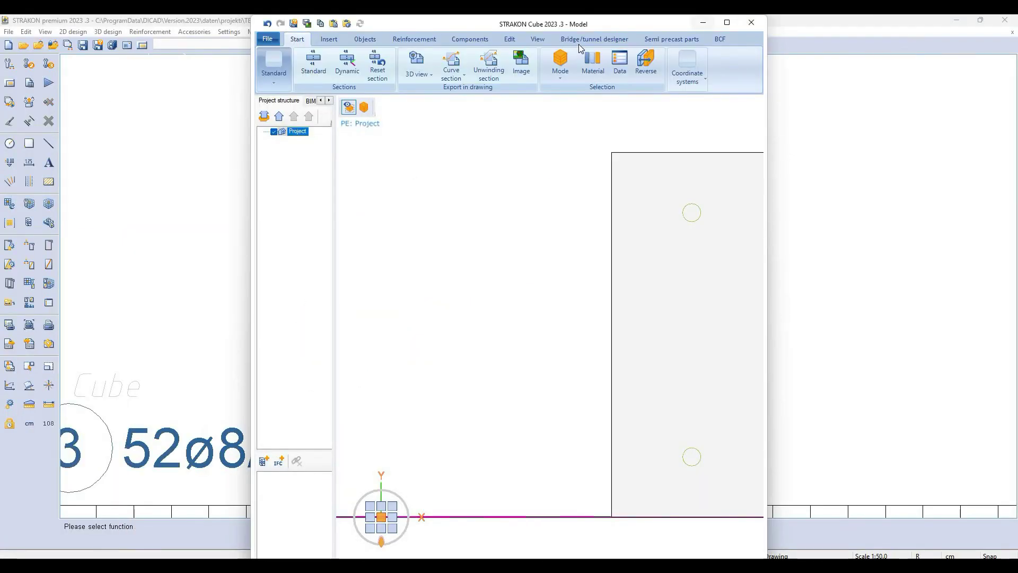
# Step: Freely move two 2ø10 labels, one above the section and one to its left
pyautogui.click(600, 45)
pyautogui.click(355, 270)
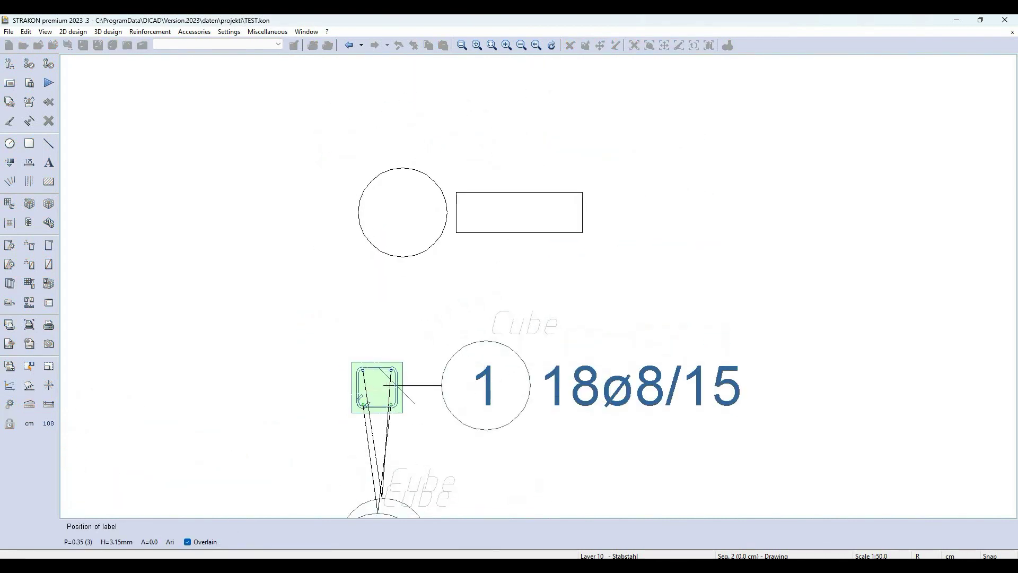
pyautogui.click(380, 189)
pyautogui.moveTo(405, 379); pyautogui.dragTo(442, 236, button='middle')
pyautogui.click(441, 236)
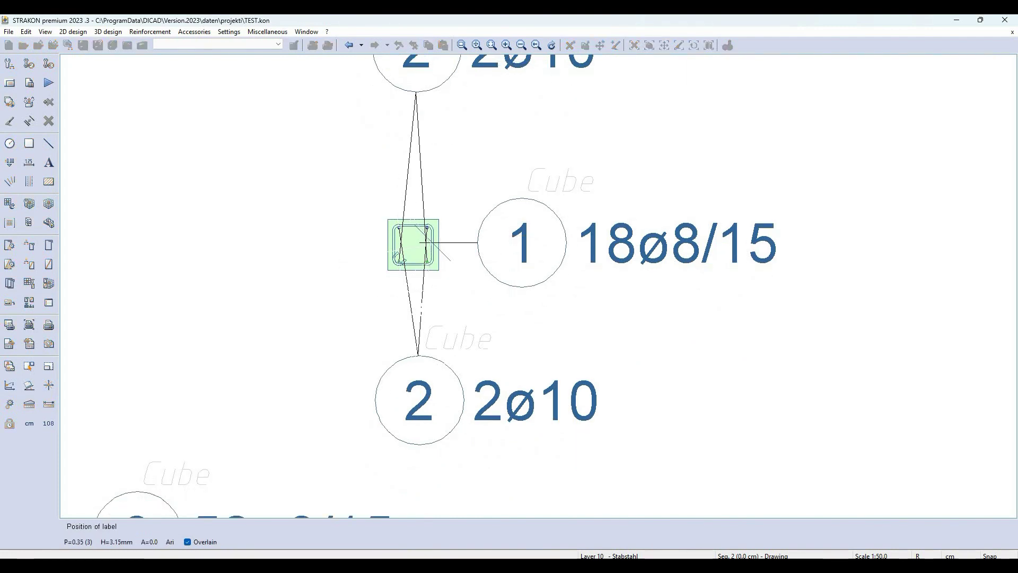
pyautogui.click(142, 366)
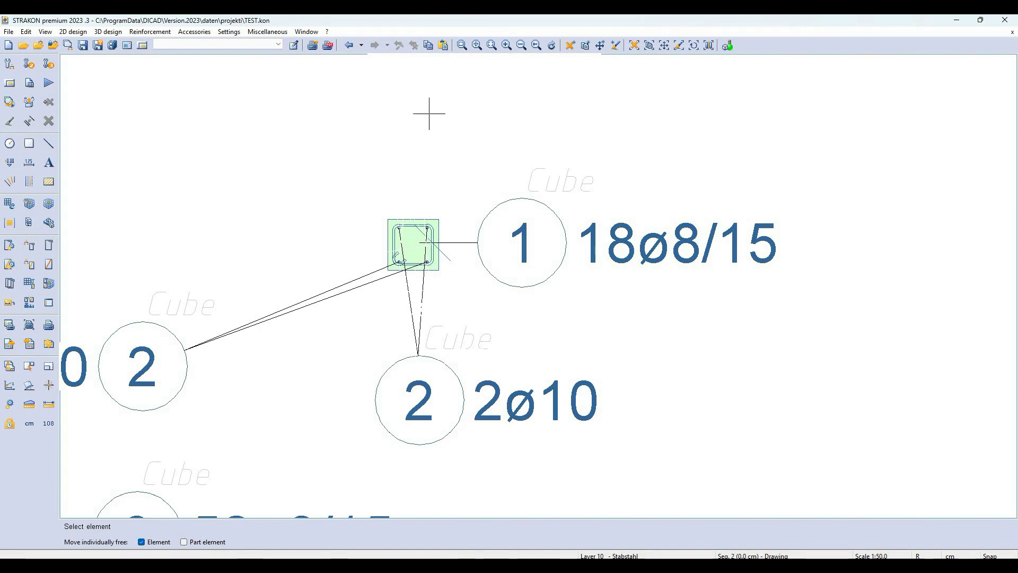
# Step: Reposition the remaining 2ø10 labels above and below the column section
pyautogui.click(482, 410)
pyautogui.click(483, 103)
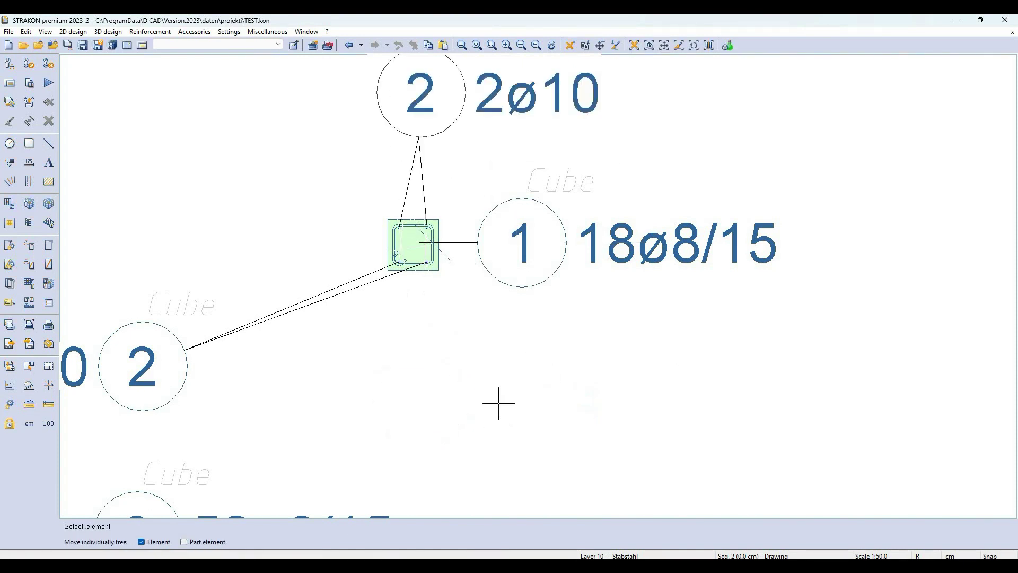
pyautogui.click(138, 366)
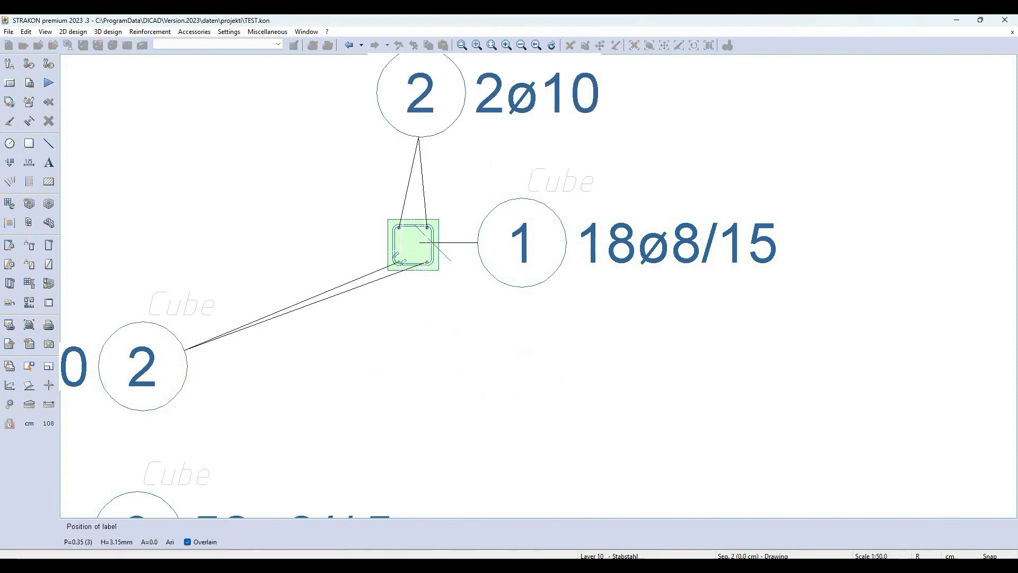
pyautogui.click(392, 406)
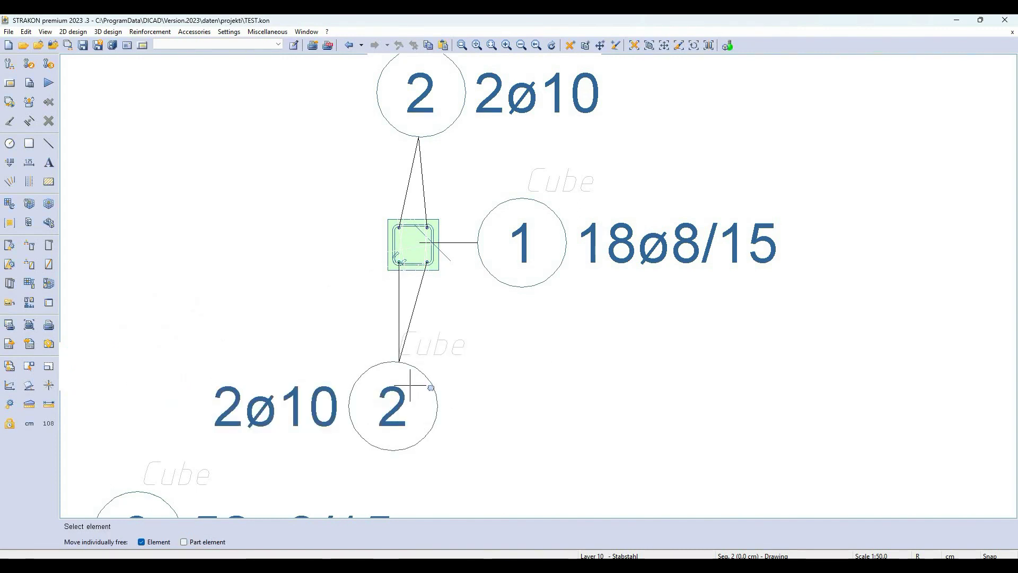
pyautogui.scroll(-2, 410, 385)
pyautogui.scroll(-1, 410, 386)
pyautogui.scroll(-1, 409, 385)
pyautogui.scroll(-1, 409, 386)
pyautogui.scroll(-1, 332, 372)
# Step: Place the rebar, bending-shape, totals and bending-shapes schedules in a row below the bar list
pyautogui.click(49, 302)
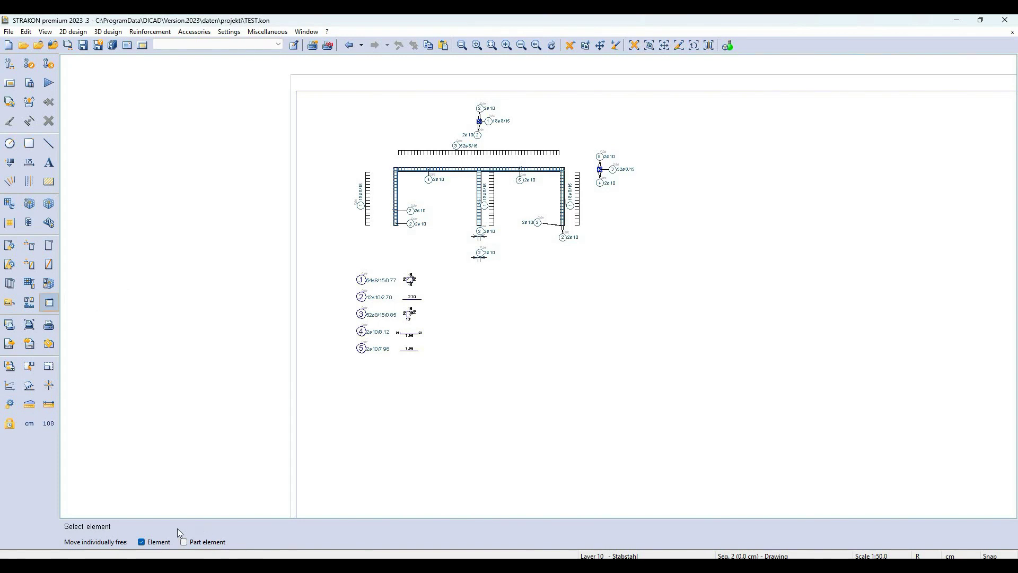
pyautogui.scroll(-1, 456, 397)
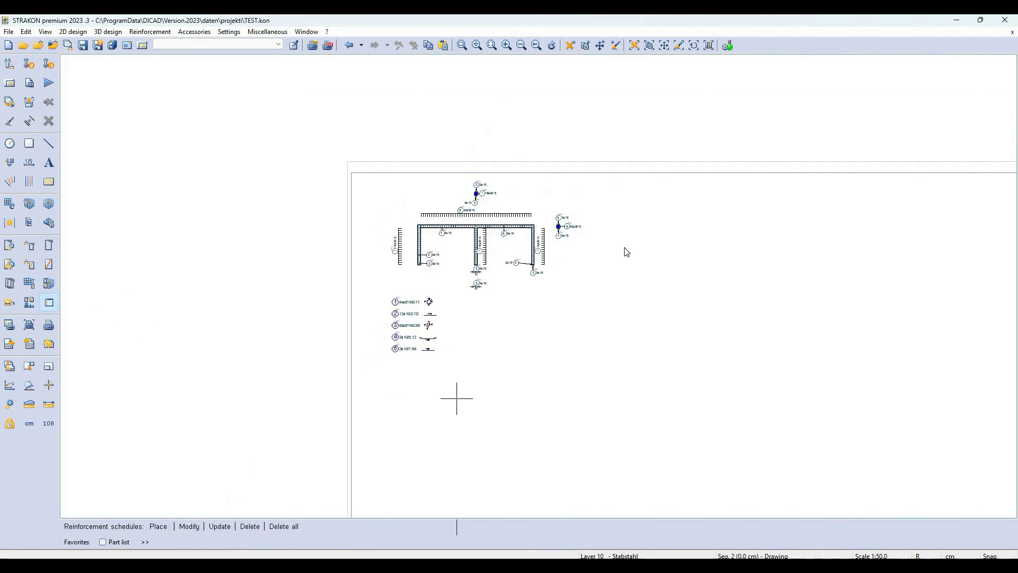
pyautogui.click(578, 376)
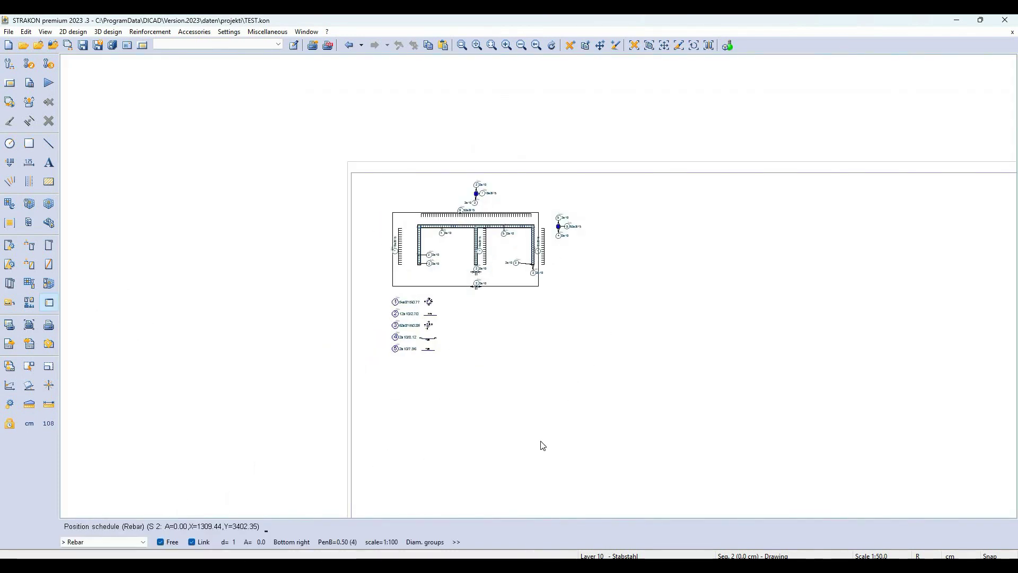
pyautogui.click(705, 477)
pyautogui.click(697, 441)
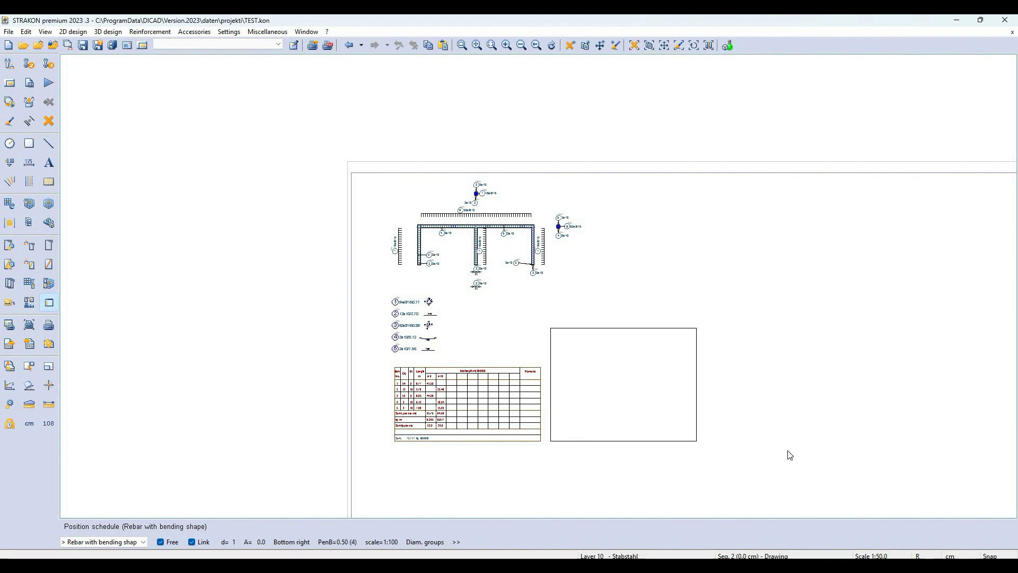
pyautogui.click(783, 442)
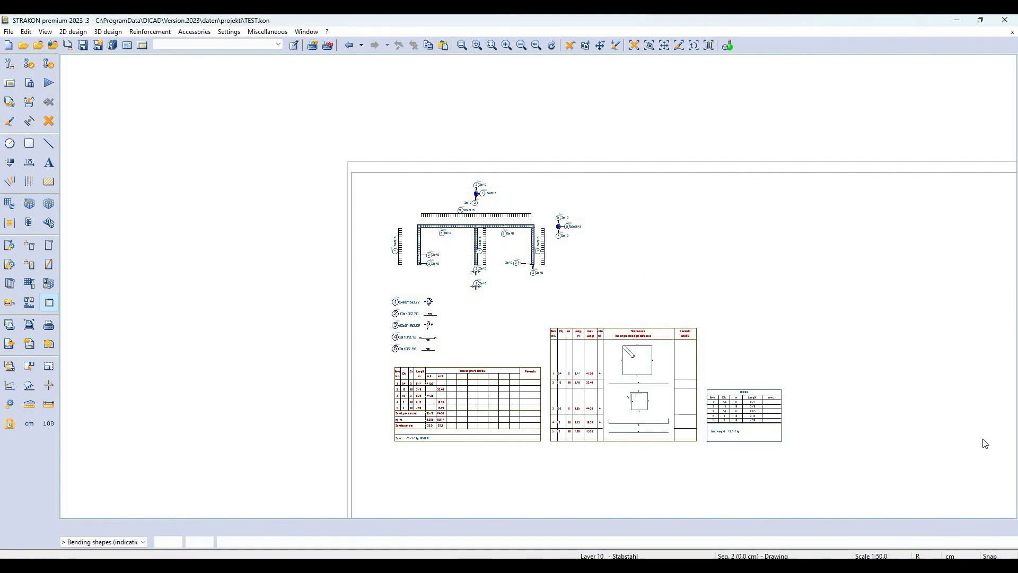
pyautogui.click(976, 442)
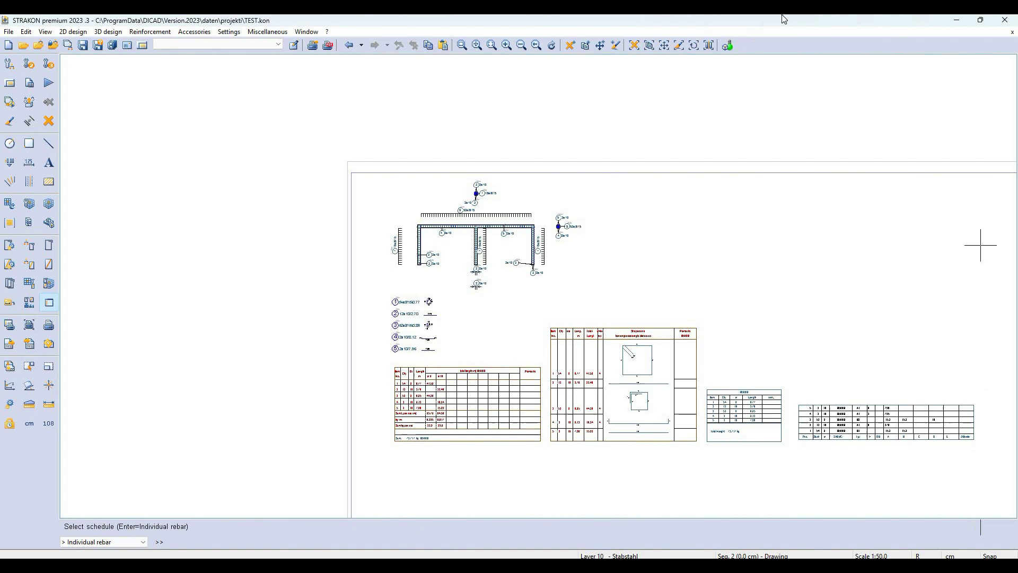
# Step: Zoom the view to show the drawing with its new schedules
pyautogui.scroll(1, 861, 354)
pyautogui.scroll(1, 861, 354)
pyautogui.scroll(1, 276, 509)
pyautogui.scroll(1, 276, 508)
pyautogui.scroll(1, 276, 509)
pyautogui.scroll(2, 277, 509)
pyautogui.scroll(2, 312, 392)
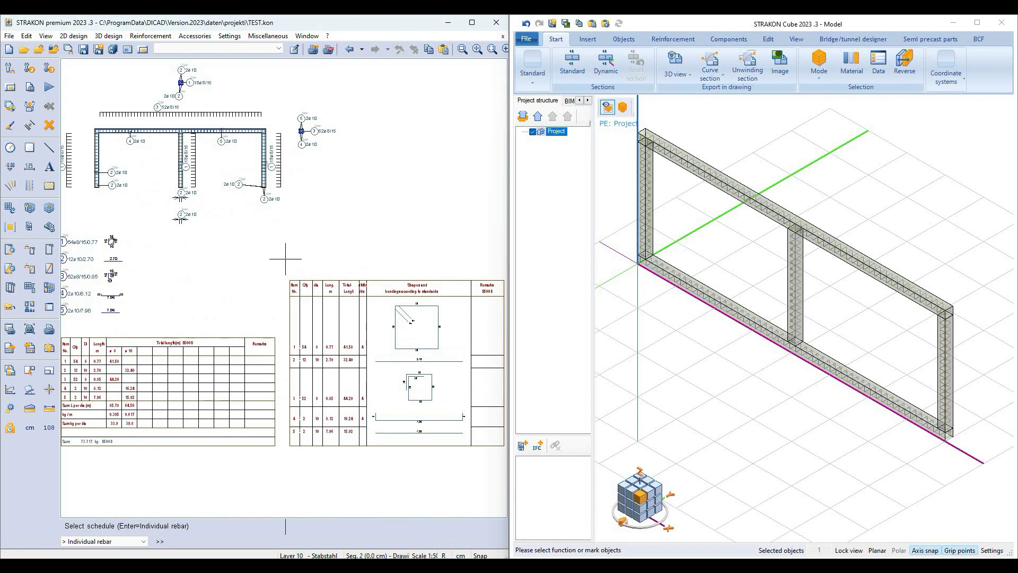